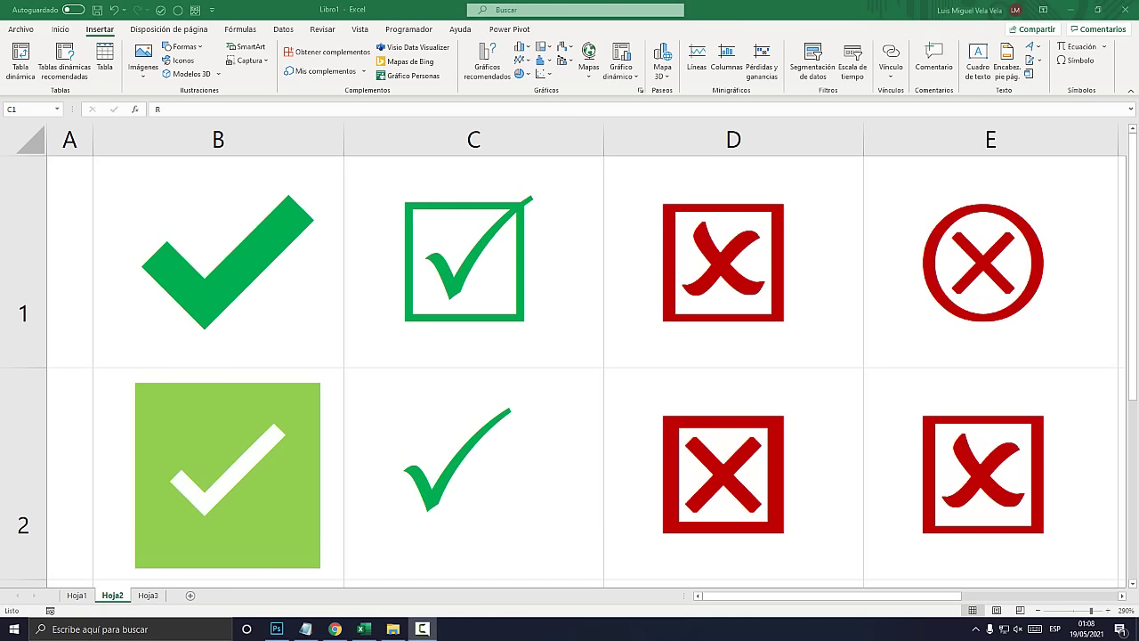
# Step: Edit cells C1 and B1 to inspect their Wingdings cross and check symbols
pyautogui.click(464, 262)
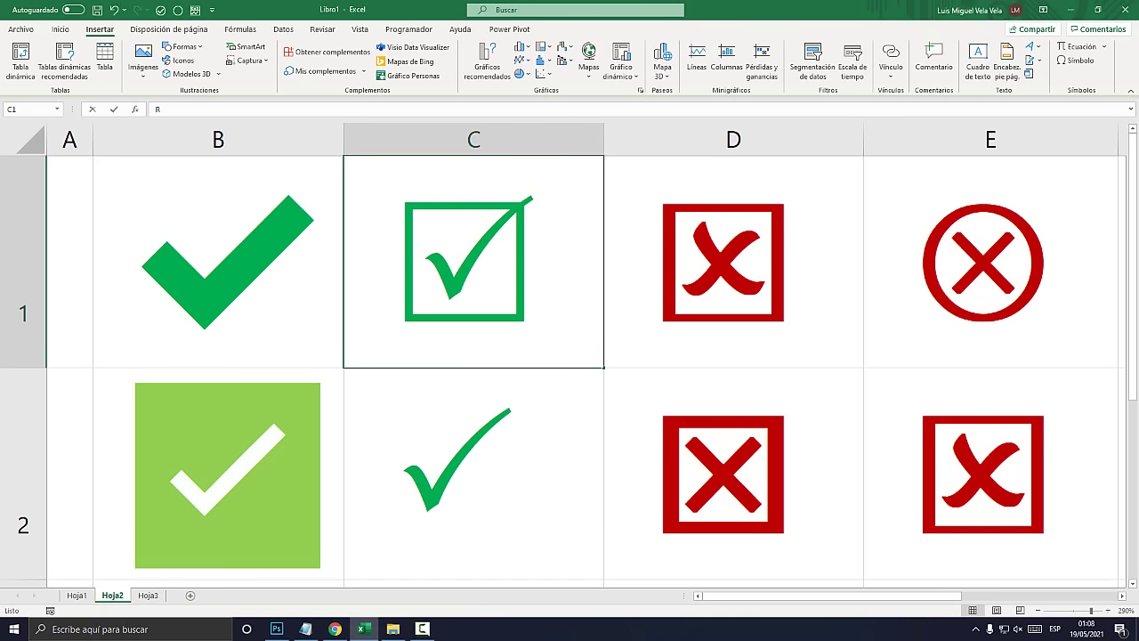
pyautogui.doubleClick(400, 262)
pyautogui.doubleClick(464, 262)
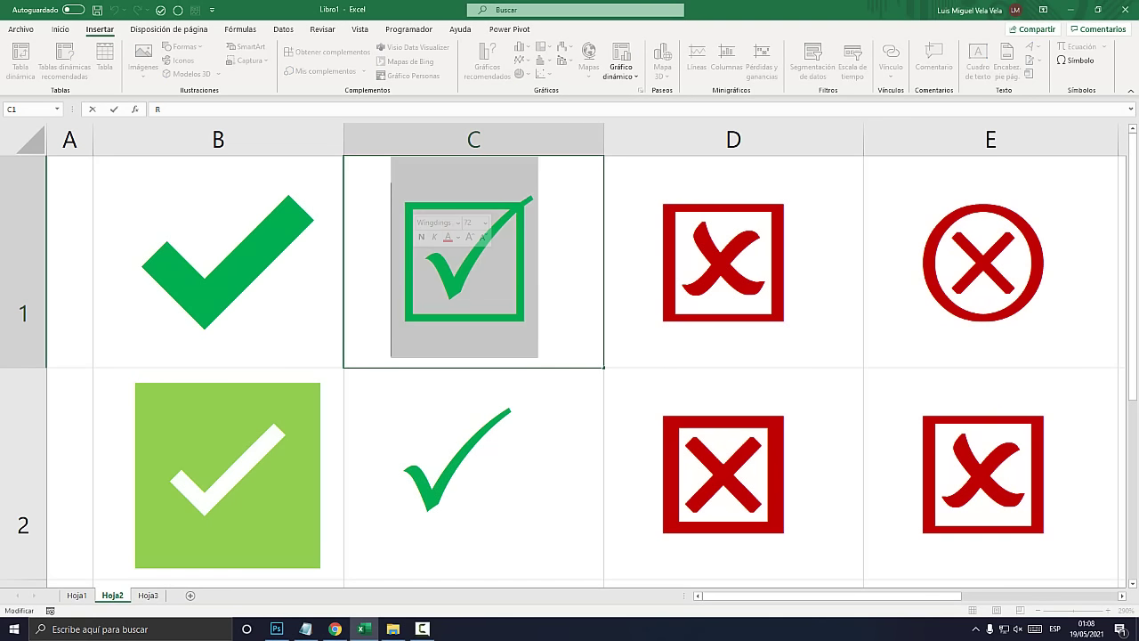
pyautogui.click(538, 267)
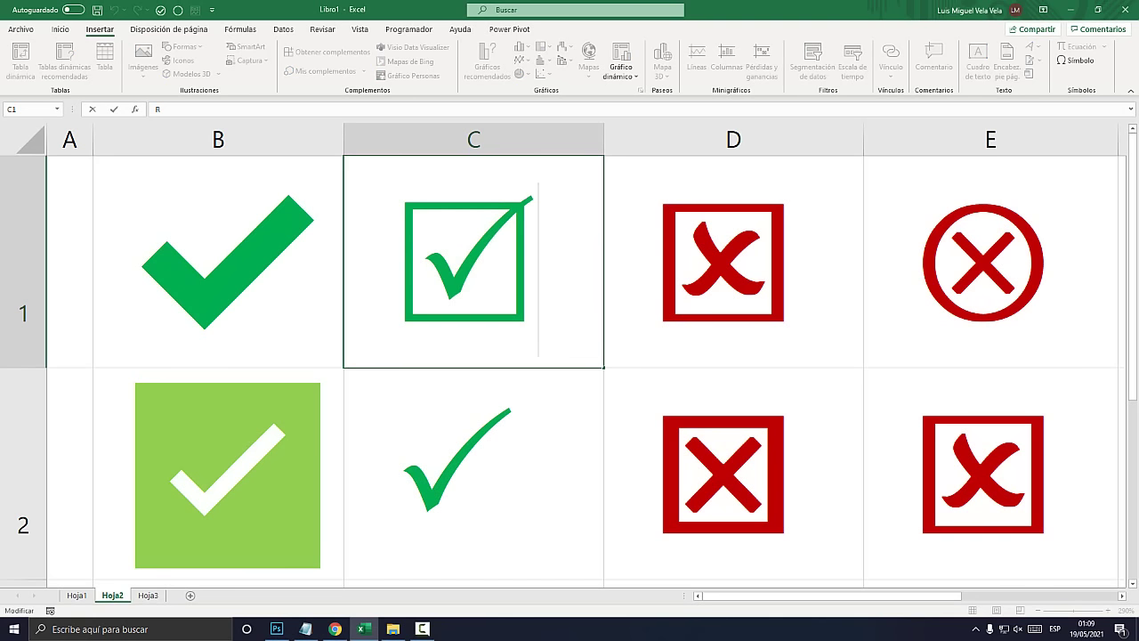
pyautogui.doubleClick(247, 267)
pyautogui.moveTo(246, 267)
pyautogui.mouseDown()
pyautogui.moveTo(115, 267)
pyautogui.moveTo(246, 267)
pyautogui.mouseUp()
pyautogui.click(115, 267)
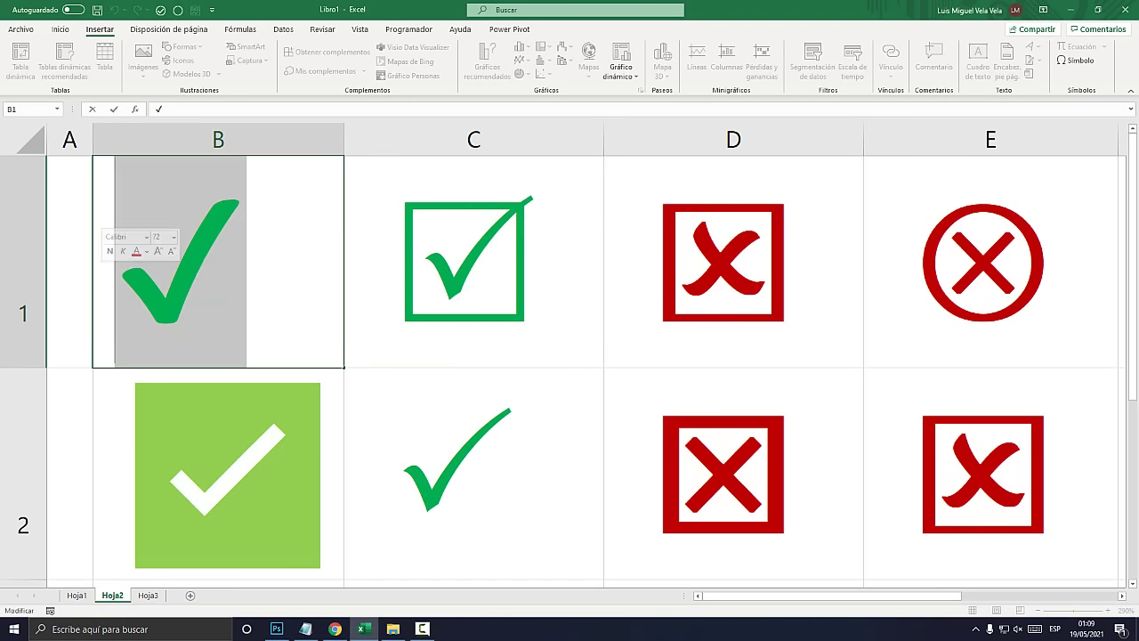
pyautogui.click(246, 267)
# Step: Move the selection from B1 over to D1 and back to C1
pyautogui.press('Return')
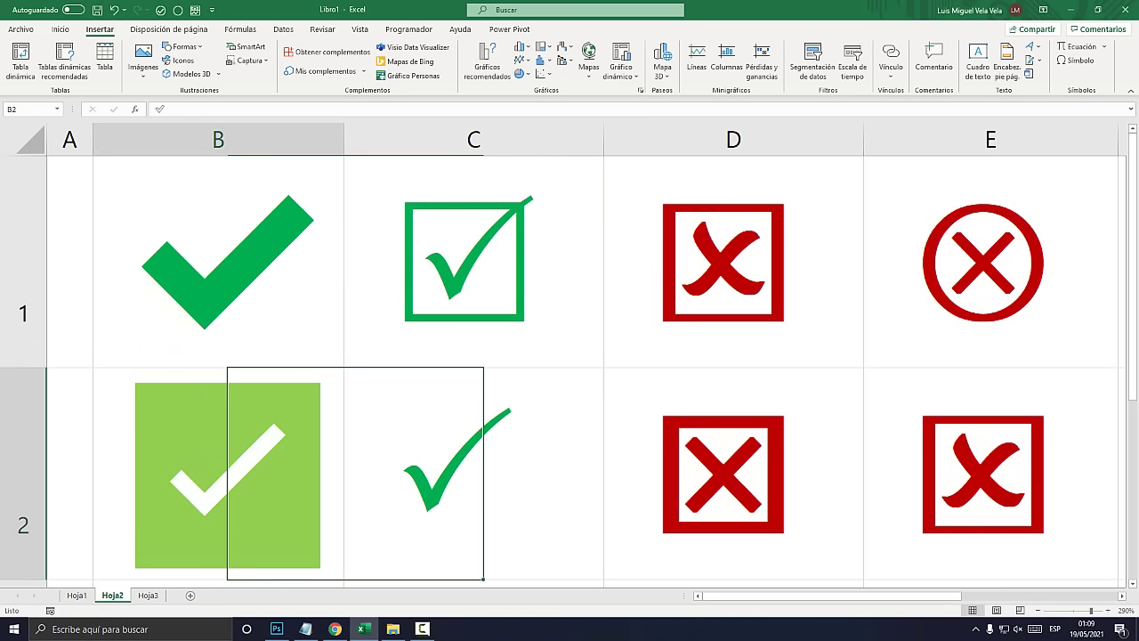
pyautogui.press('Up')
pyautogui.press('Right')
pyautogui.press('Down')
pyautogui.press('Left')
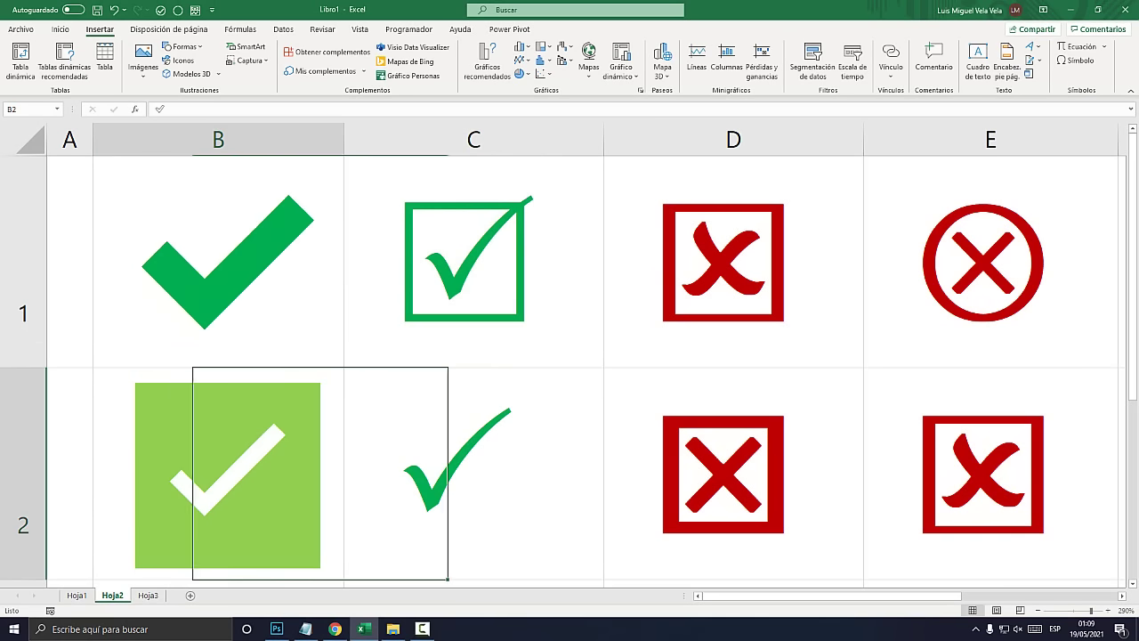
pyautogui.press('Up')
pyautogui.press('Right')
pyautogui.press('Right')
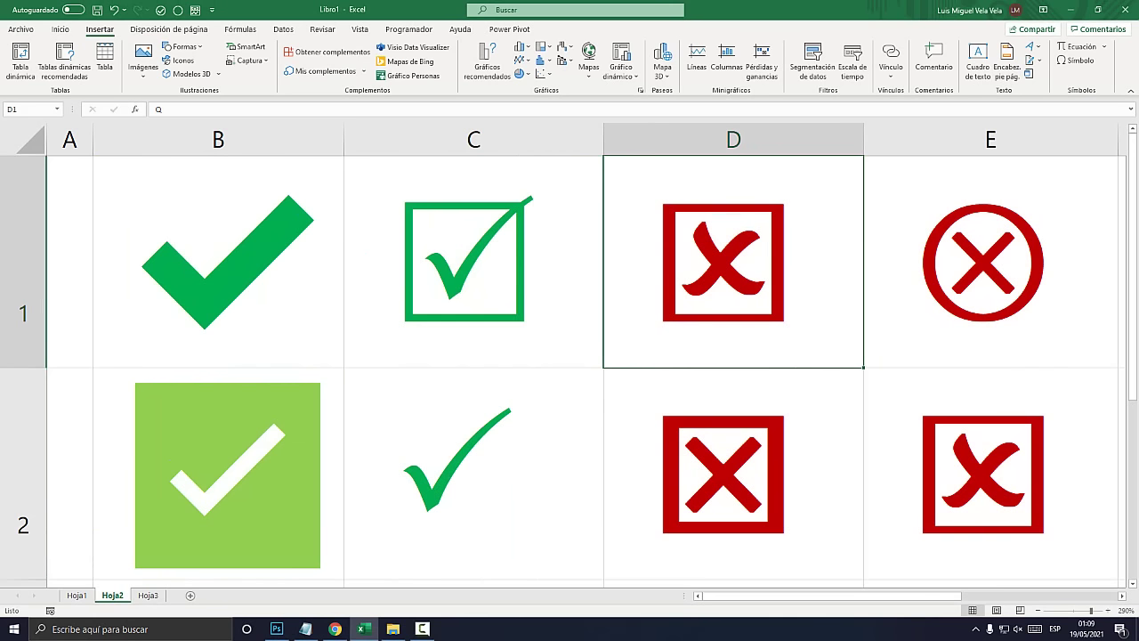
pyautogui.press('Right')
pyautogui.press('Down')
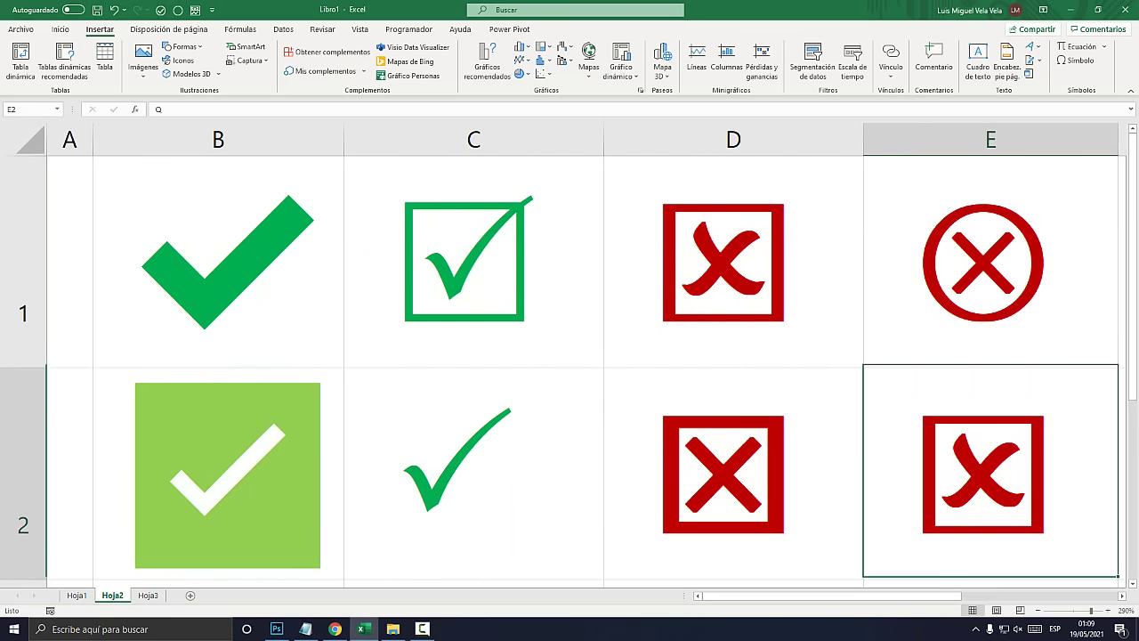
pyautogui.press('Left')
pyautogui.press('Up')
pyautogui.press('Left')
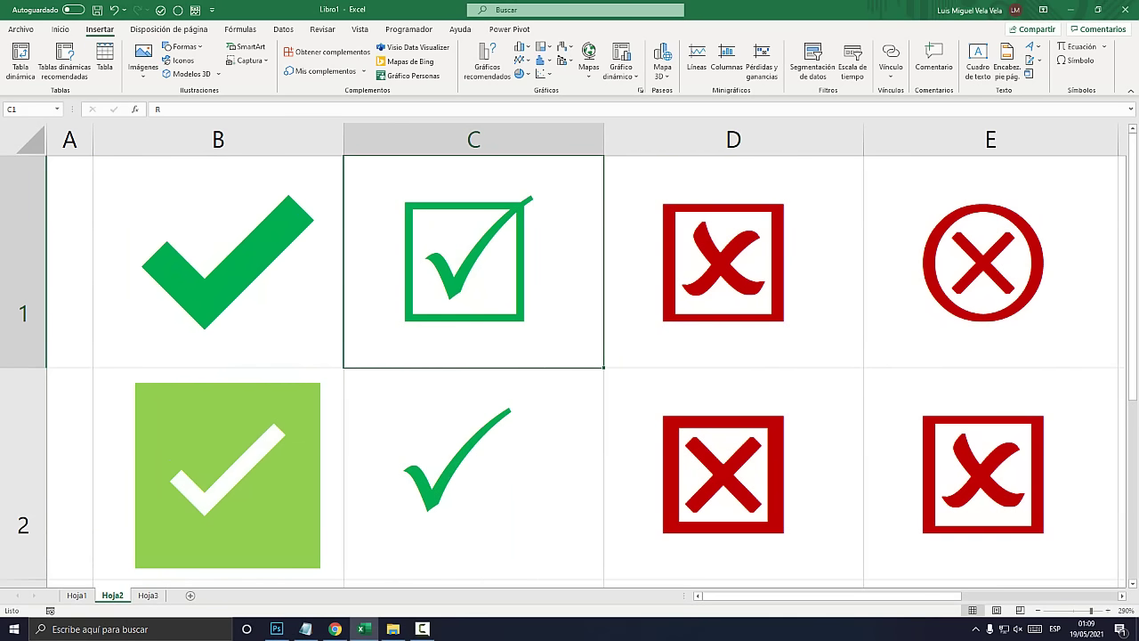
# Step: Scroll down and tick and untick the Leche checkbox a couple of times
pyautogui.scroll(-1, 570, 356)
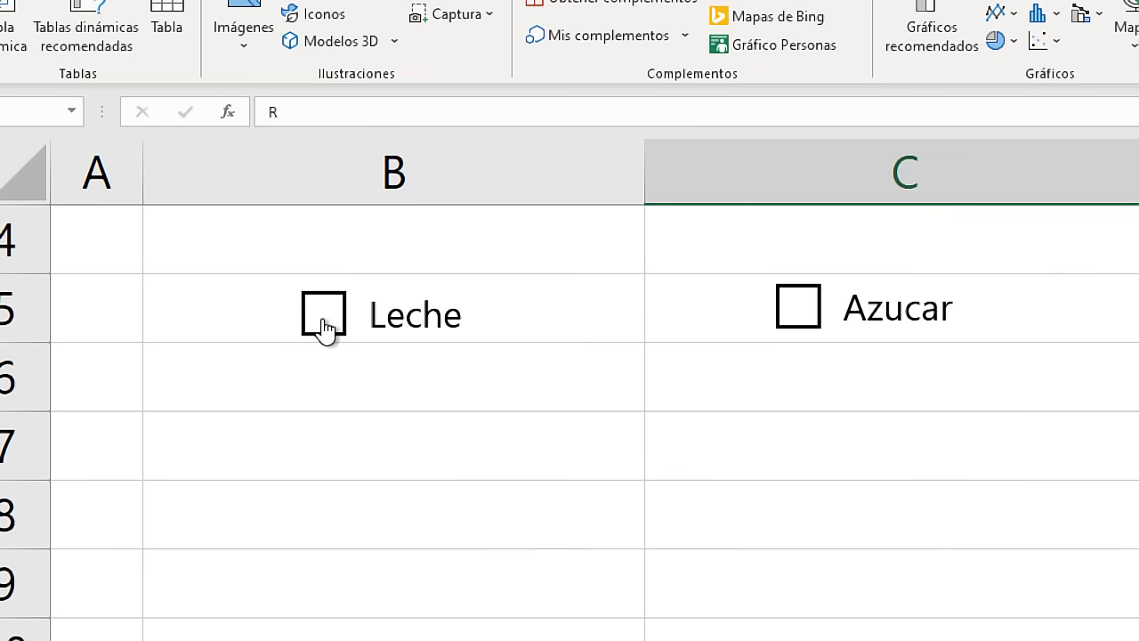
pyautogui.click(326, 327)
pyautogui.click(331, 326)
pyautogui.click(332, 327)
pyautogui.click(332, 328)
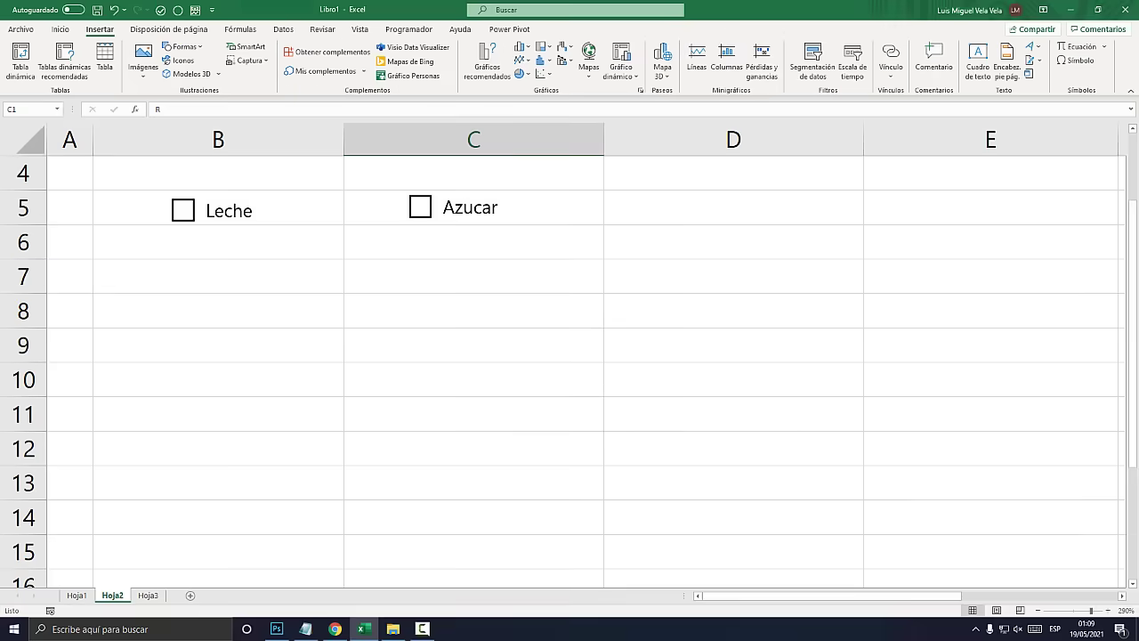
# Step: Add blank sheet Hoja4, zoom to 350%, select B2, then switch to the Photoshop keyboard image
pyautogui.click(190, 595)
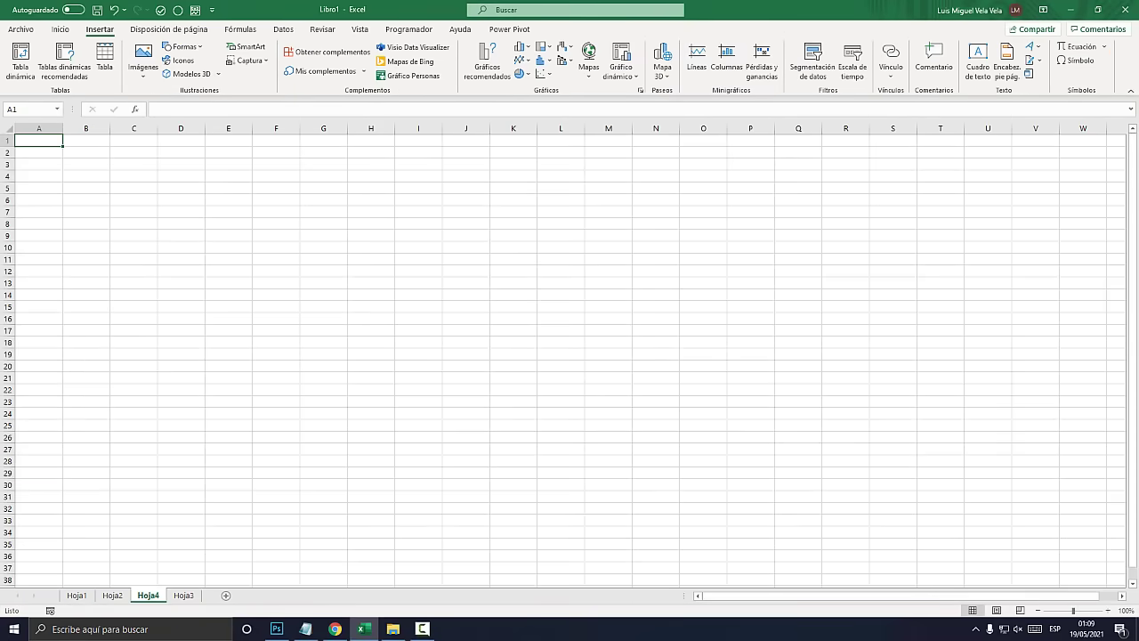
pyautogui.scroll(4, 570, 356)
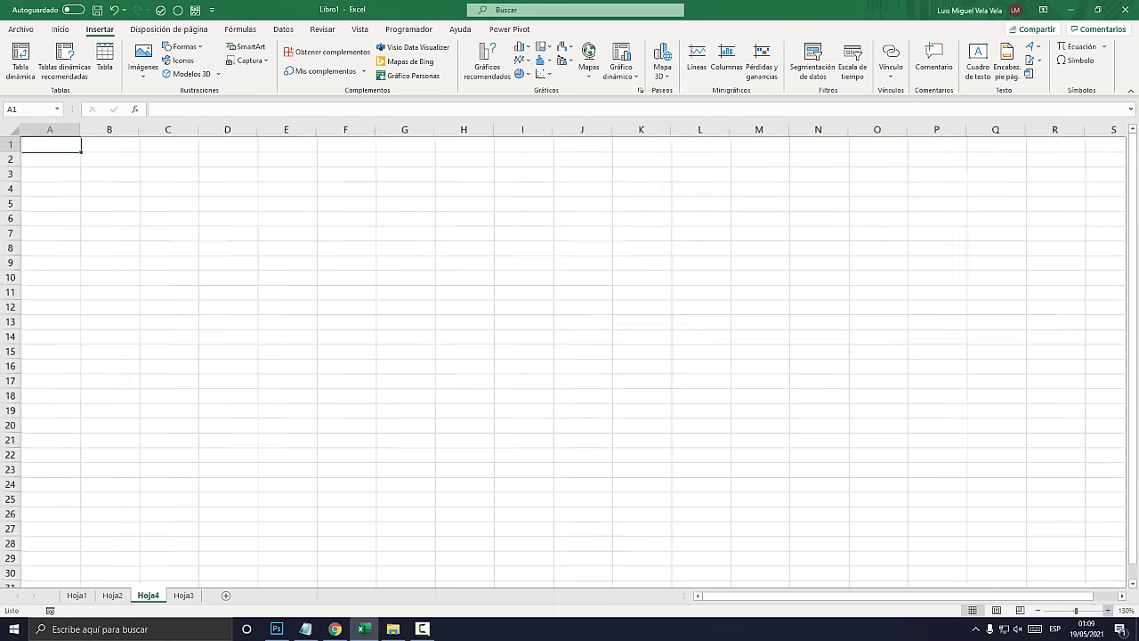
pyautogui.scroll(3, 570, 356)
pyautogui.scroll(2, 569, 356)
pyautogui.scroll(2, 570, 356)
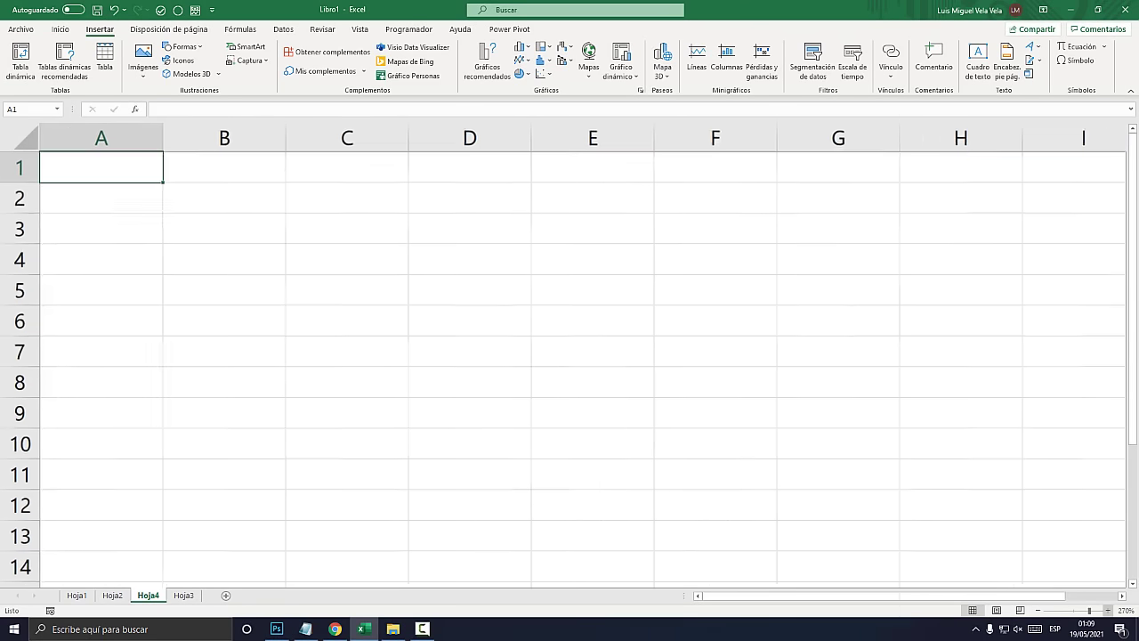
pyautogui.scroll(2, 570, 356)
pyautogui.scroll(2, 570, 356)
pyautogui.scroll(1, 569, 356)
pyautogui.click(304, 223)
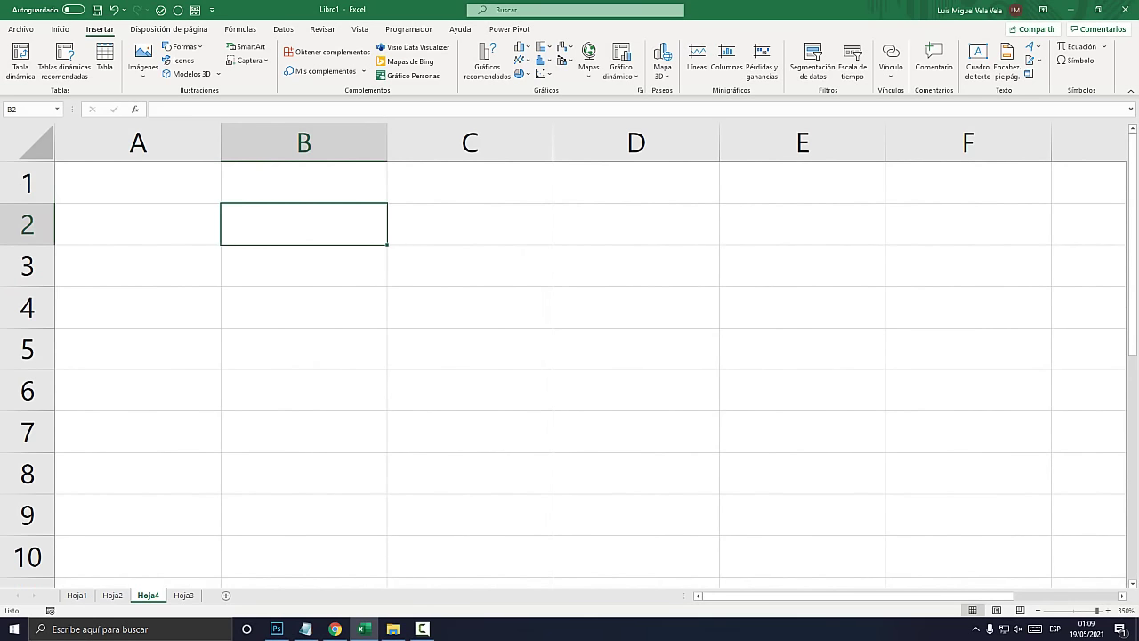
pyautogui.click(276, 628)
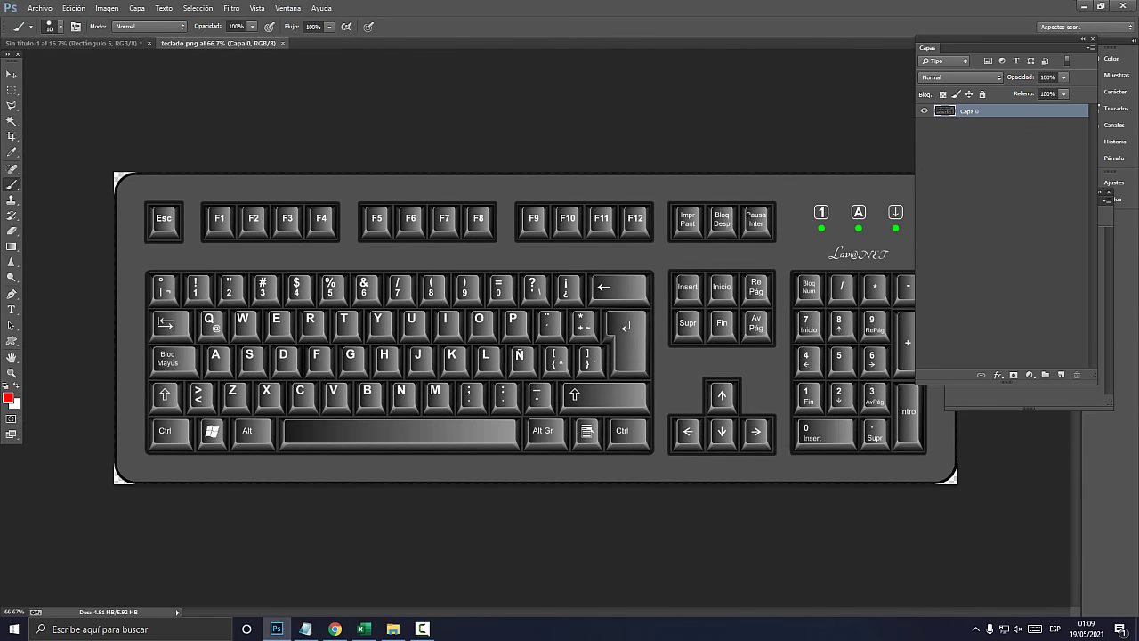
# Step: Circle the Windows key and the colon key in red on the keyboard image
pyautogui.hotkey('ctrl', '1')
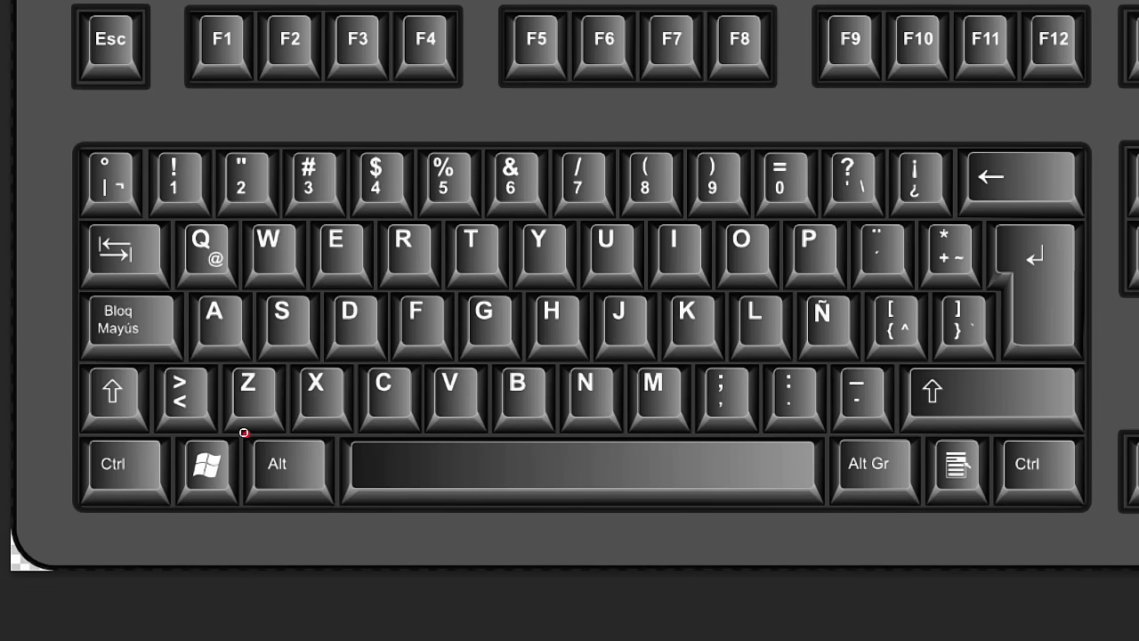
pyautogui.moveTo(247, 435)
pyautogui.mouseDown()
pyautogui.moveTo(202, 530)
pyautogui.moveTo(255, 429)
pyautogui.moveTo(251, 440)
pyautogui.mouseUp()
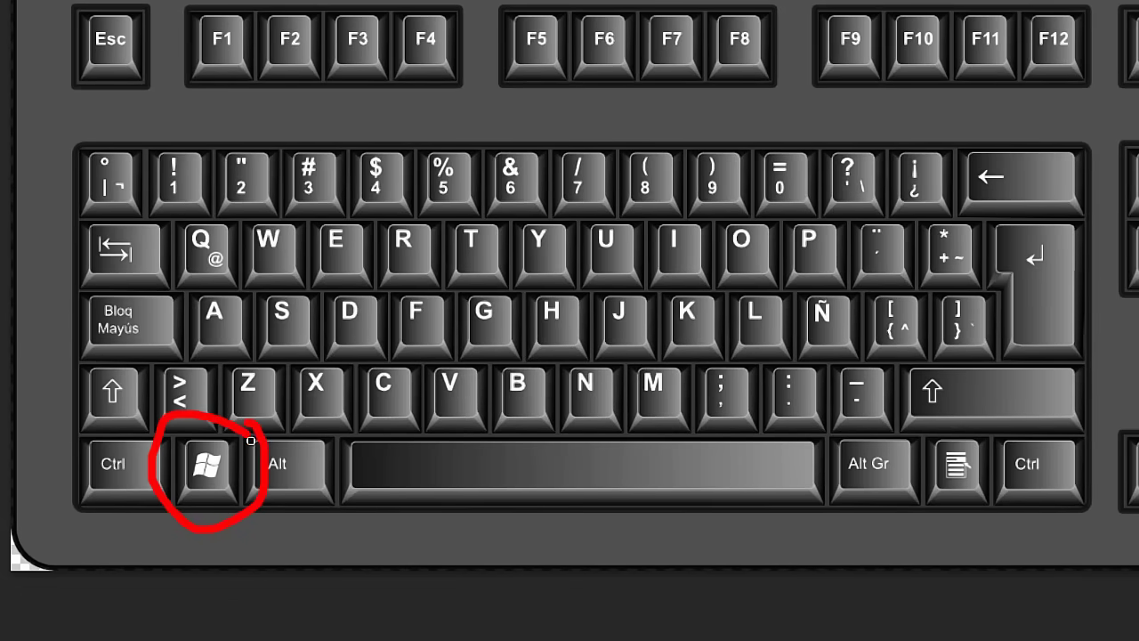
pyautogui.press('super+Escape')
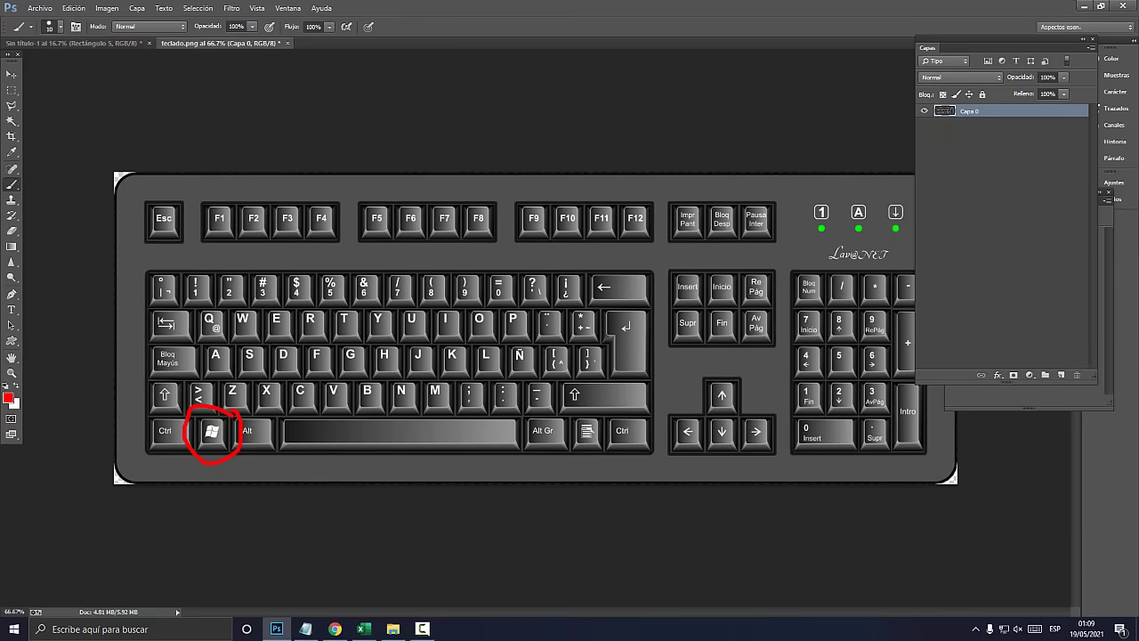
pyautogui.press('super+plus')
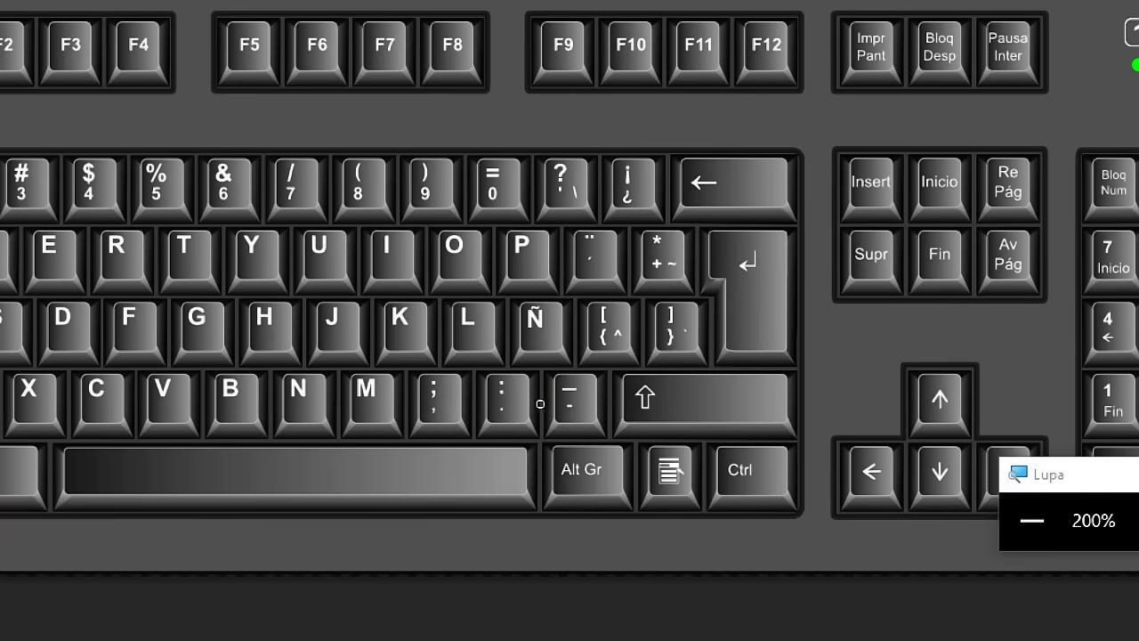
pyautogui.moveTo(522, 398); pyautogui.dragTo(522, 394)
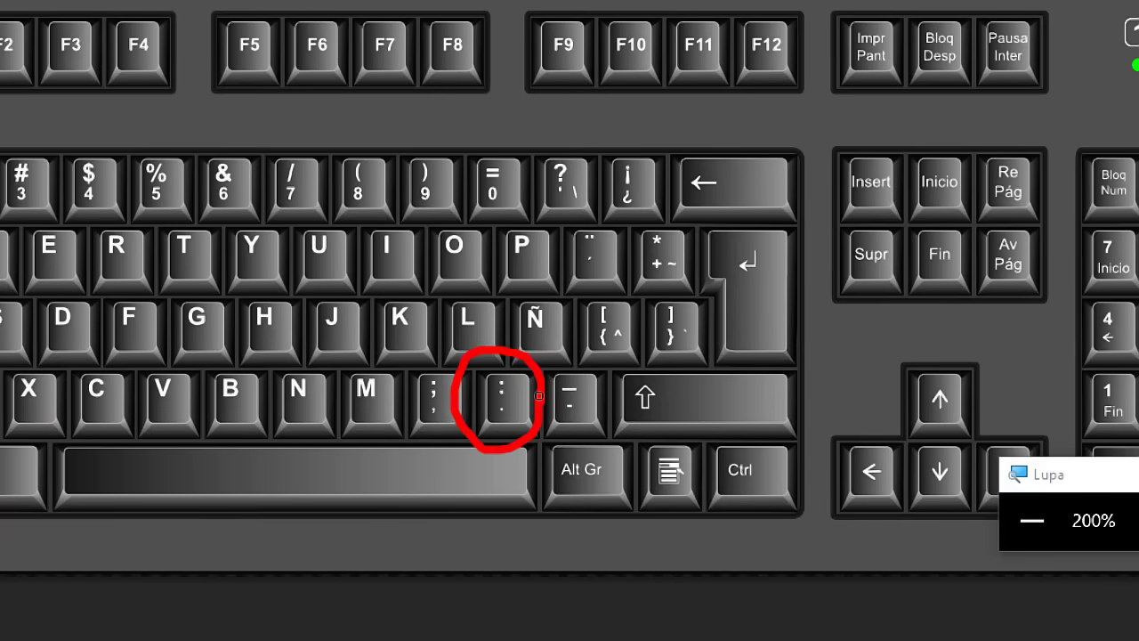
pyautogui.press('super+Escape')
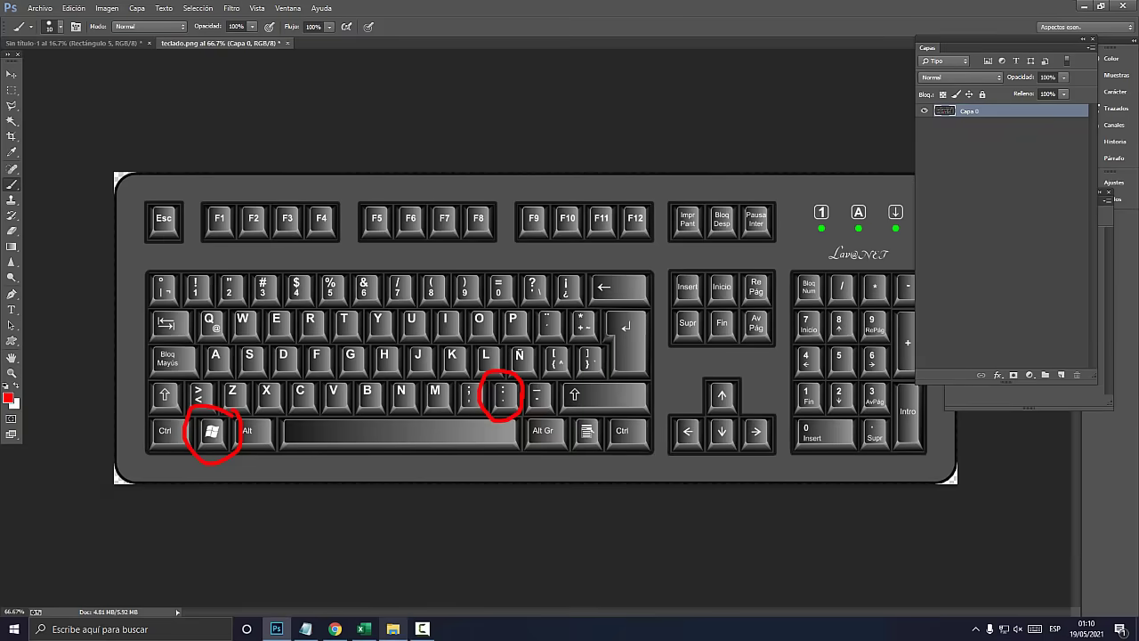
# Step: Back in Excel, select cell B3 and open the emoji panel with Win+
pyautogui.click(363, 629)
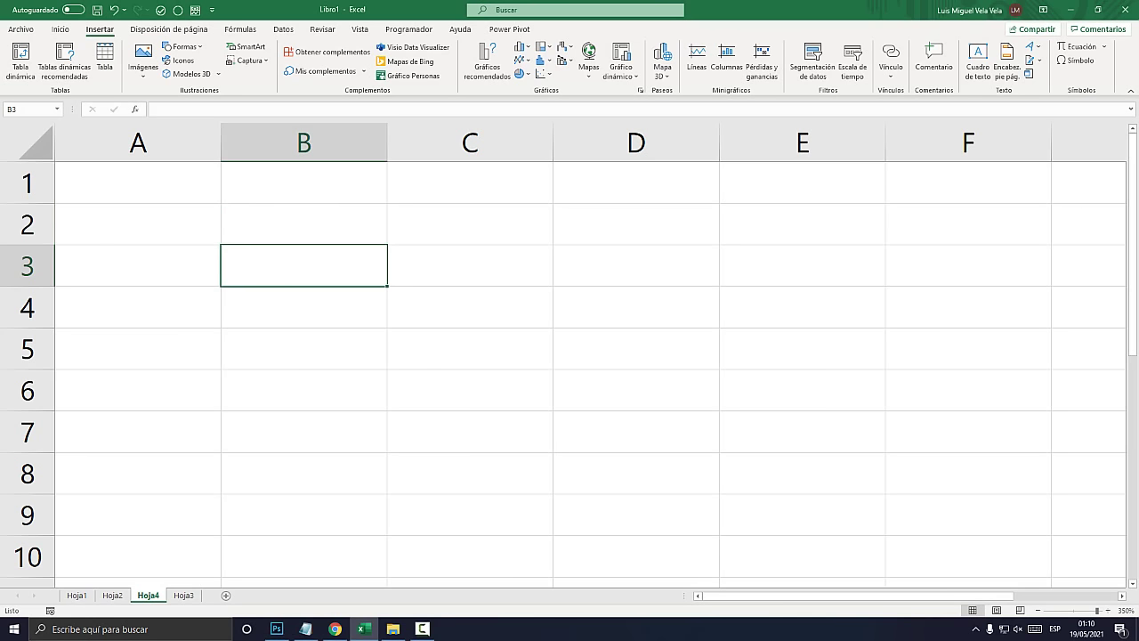
pyautogui.press('Down')
pyautogui.press('Up')
pyautogui.click(276, 629)
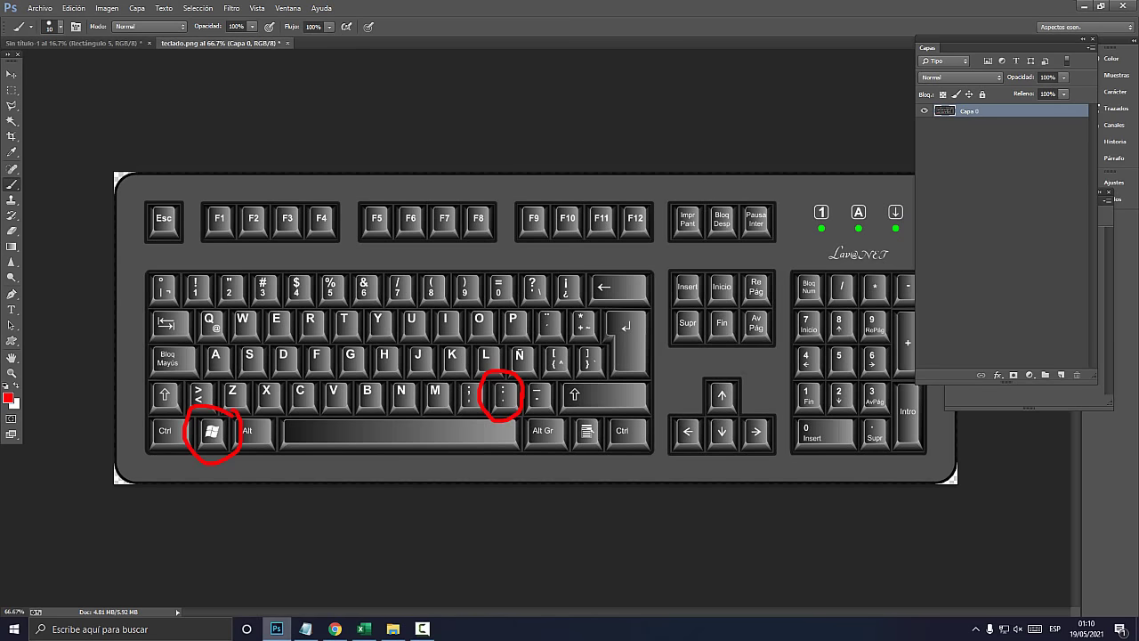
pyautogui.click(363, 628)
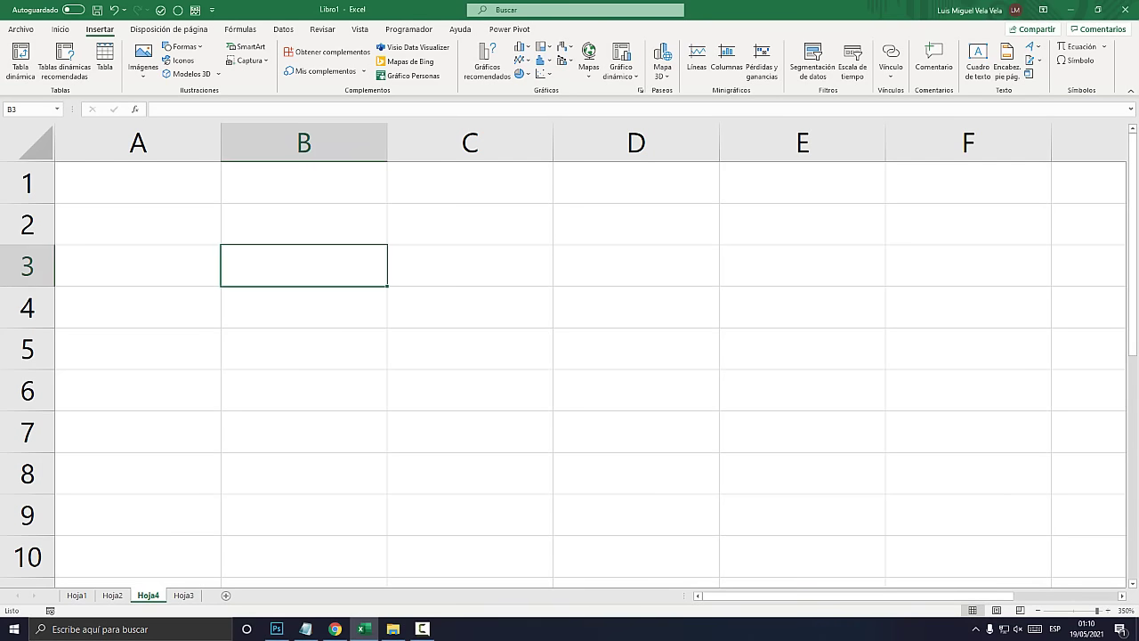
pyautogui.press('super+period')
# Step: Insert the green check-mark emoji from the Symbols category into B3, then close the panel
pyautogui.moveTo(218, 129)
pyautogui.mouseDown()
pyautogui.moveTo(316, 228)
pyautogui.moveTo(387, 180)
pyautogui.mouseUp()
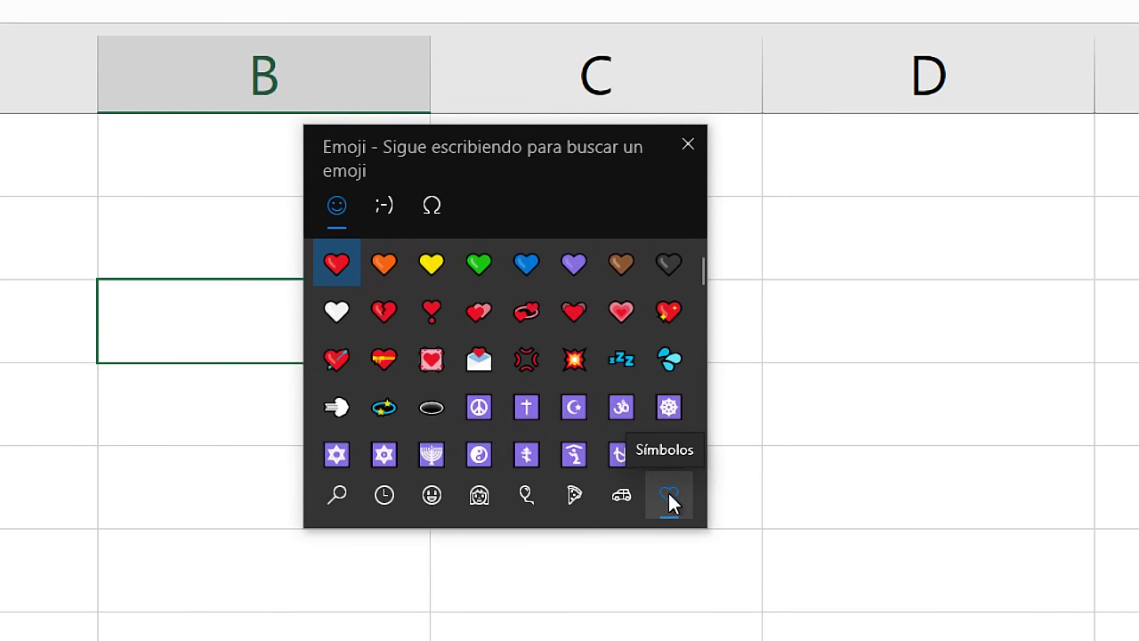
pyautogui.moveTo(698, 276); pyautogui.dragTo(696, 332)
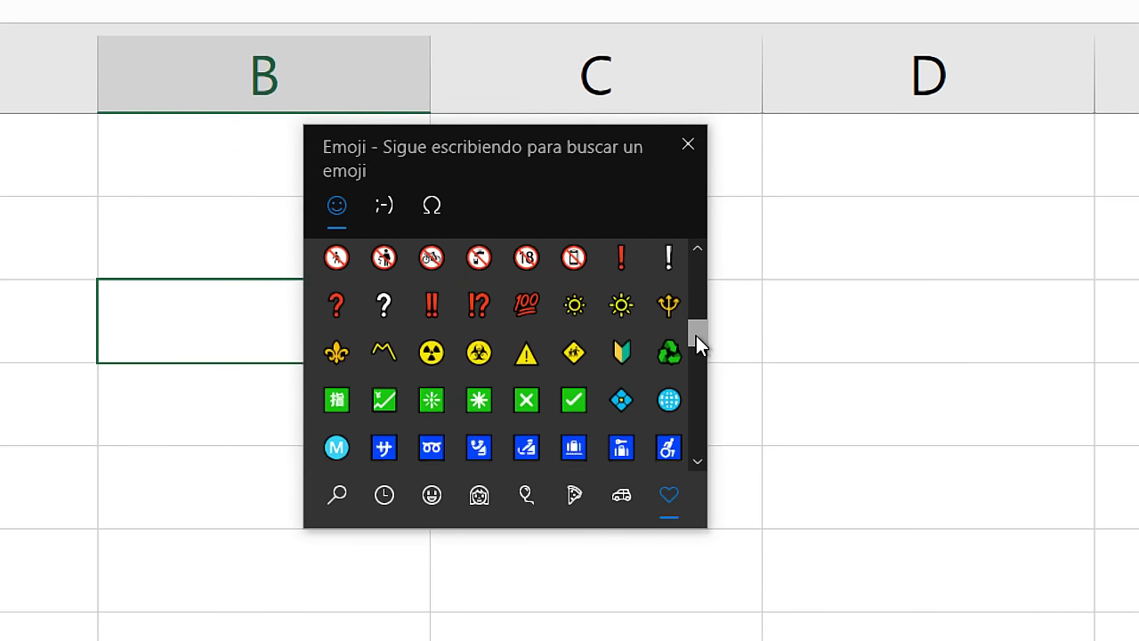
pyautogui.click(569, 391)
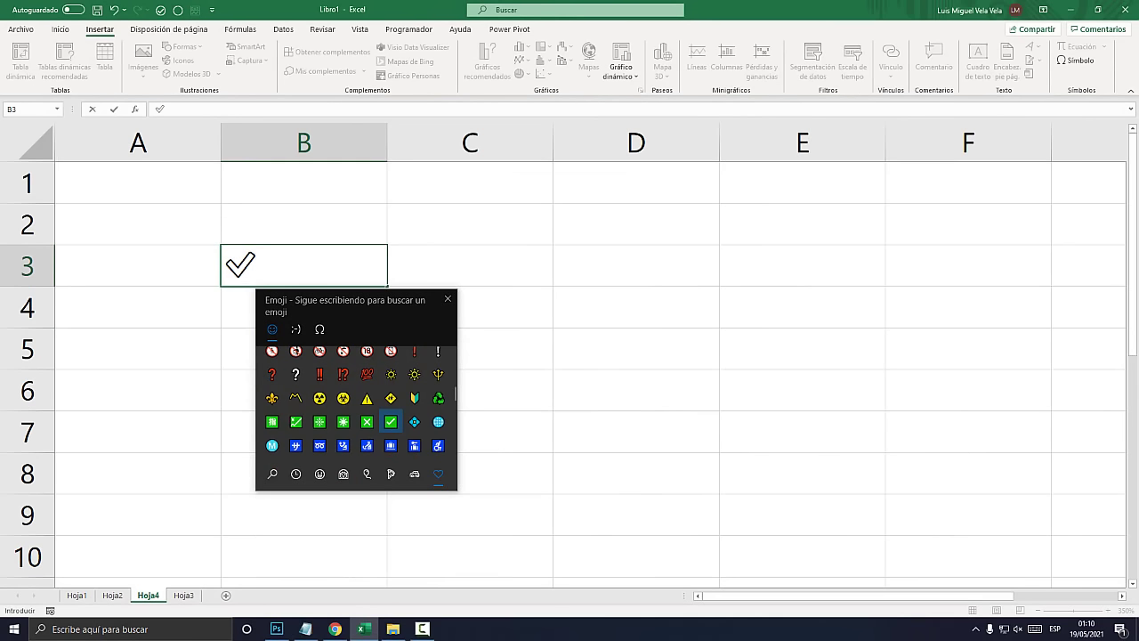
pyautogui.click(448, 299)
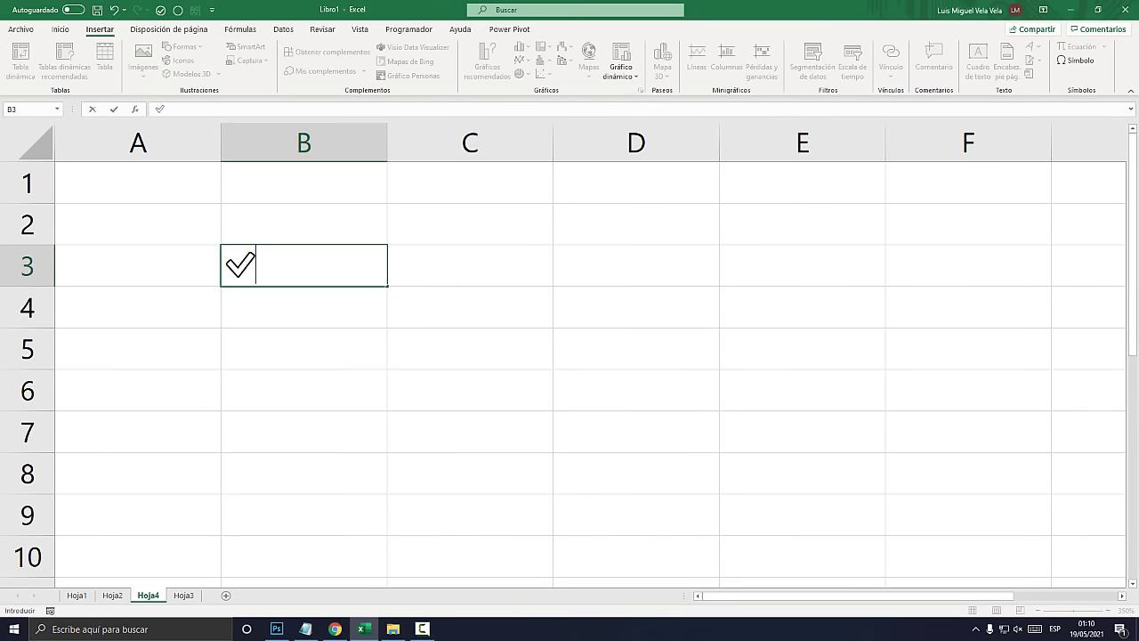
# Step: Select the check-mark character in B3 and color it light green
pyautogui.press('Return')
pyautogui.press('Up')
pyautogui.press('F2')
pyautogui.hotkey('shift', 'Home')
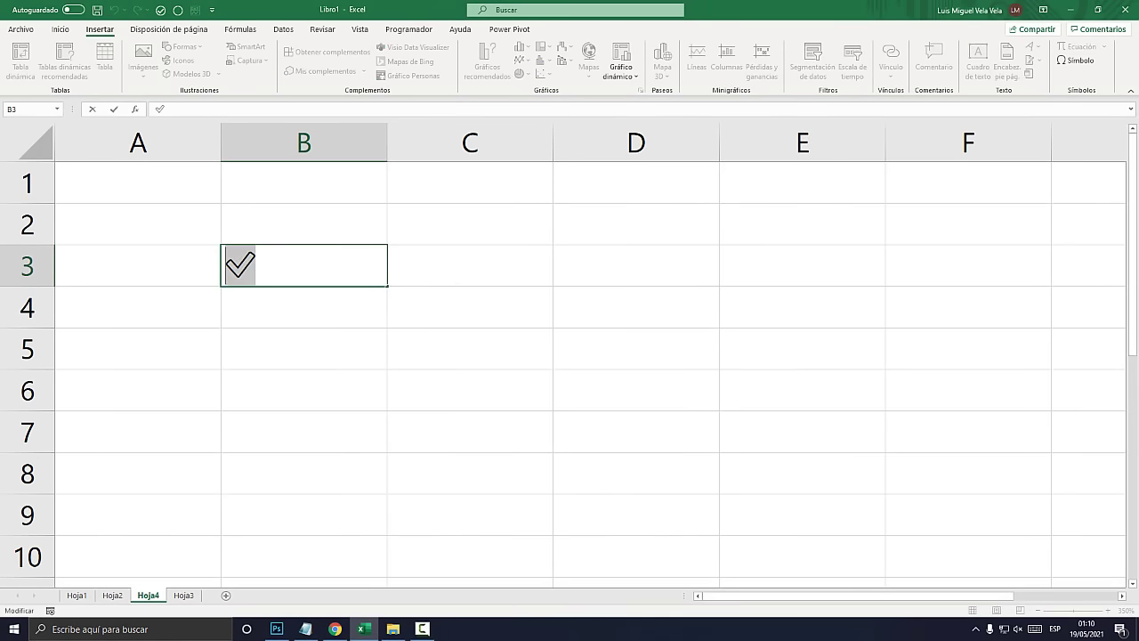
pyautogui.click(61, 30)
pyautogui.click(264, 70)
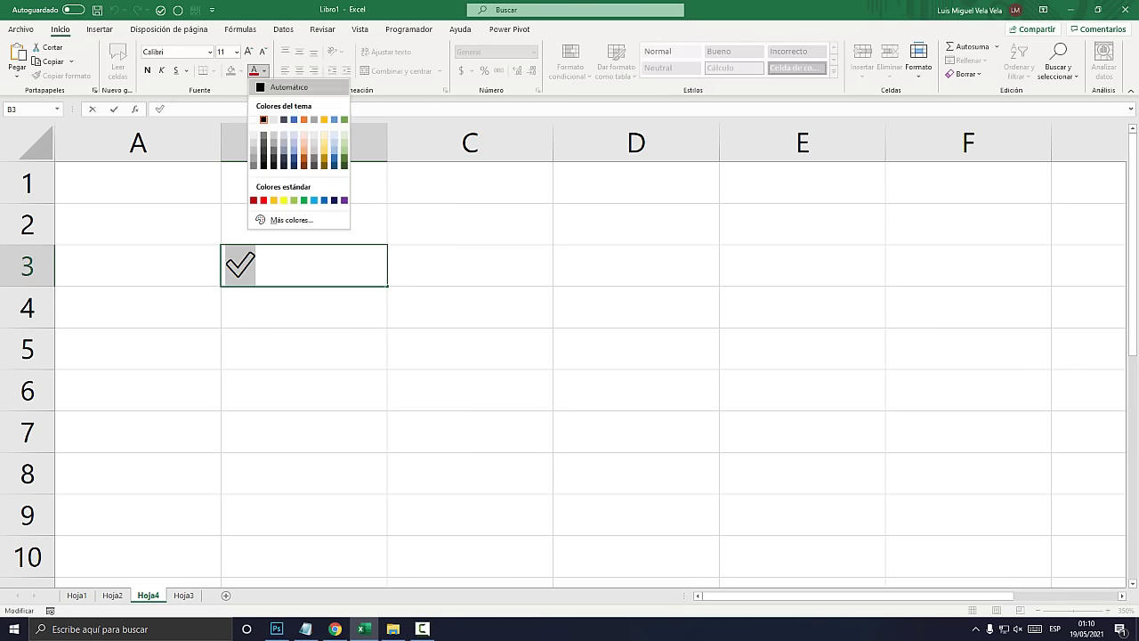
pyautogui.click(297, 199)
# Step: Enlarge the B3 check mark to font size 72
pyautogui.click(248, 51)
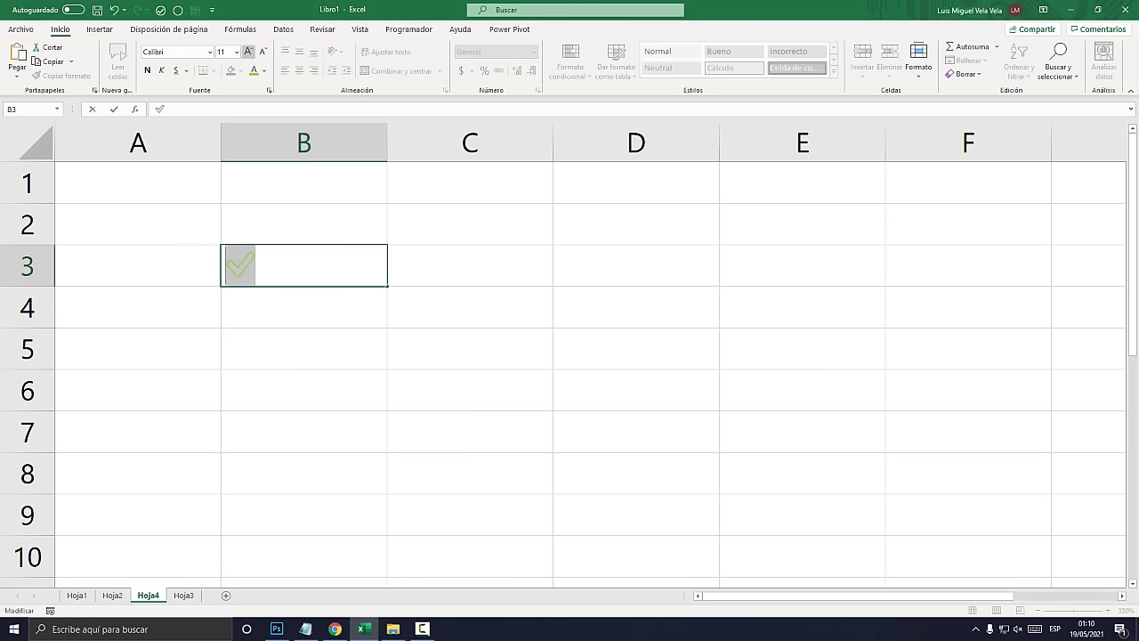
pyautogui.click(248, 50)
pyautogui.click(249, 51)
pyautogui.click(248, 50)
pyautogui.click(249, 51)
pyautogui.doubleClick(248, 50)
pyautogui.click(249, 51)
pyautogui.click(248, 51)
pyautogui.hotkey('ctrl', 'Return')
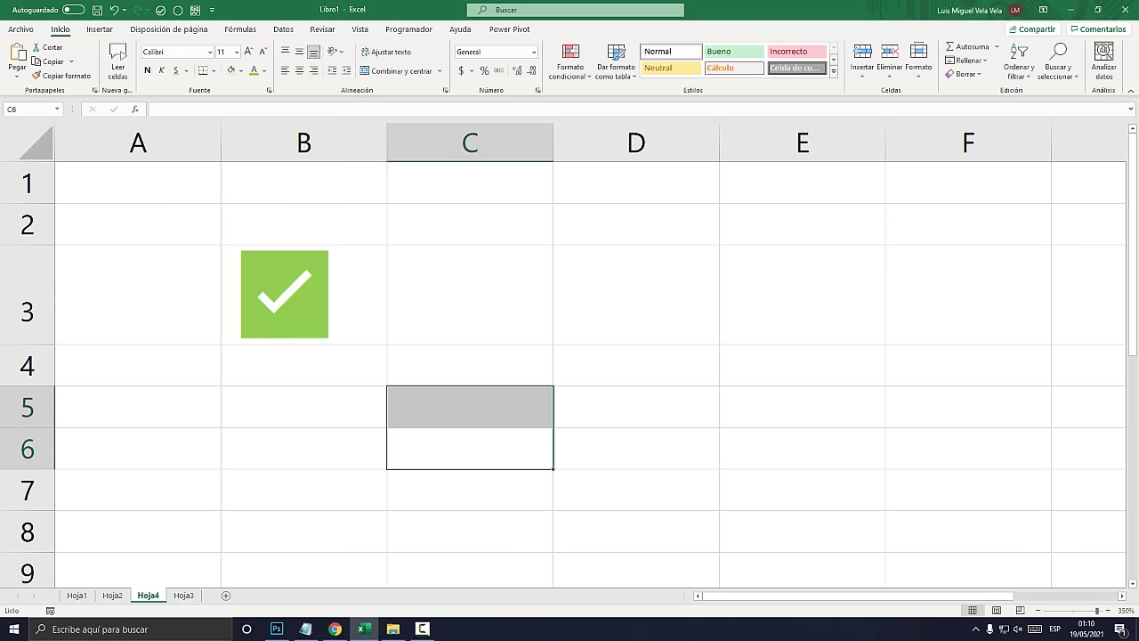
pyautogui.click(248, 50)
pyautogui.click(248, 50)
pyautogui.click(248, 51)
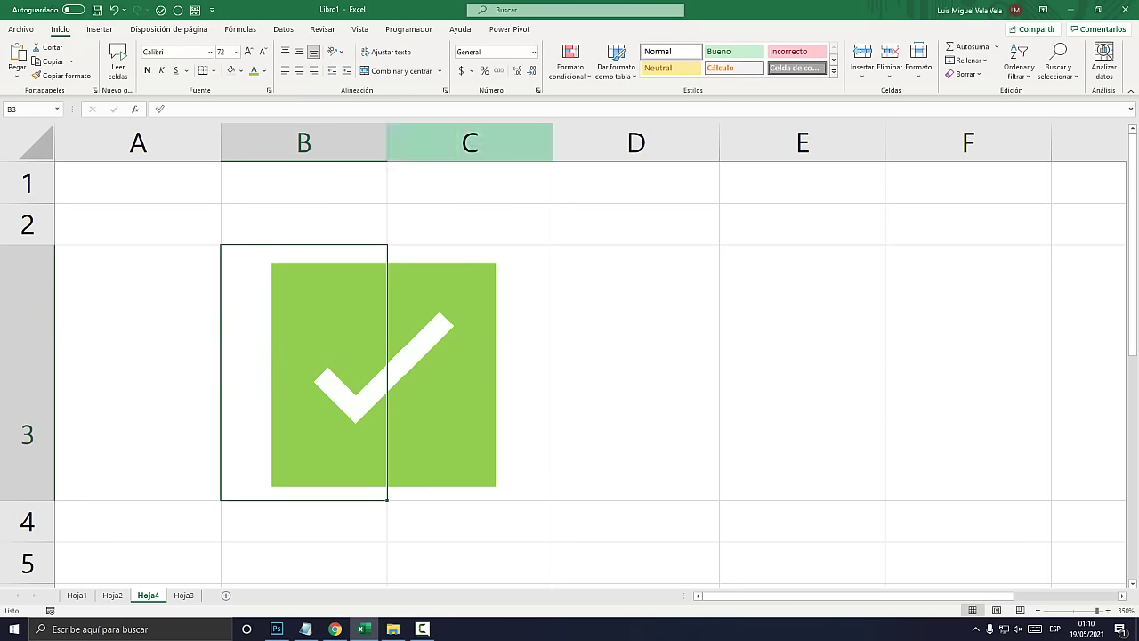
# Step: Widen columns B and C to fit the large check mark
pyautogui.moveTo(387, 143); pyautogui.dragTo(548, 143)
pyautogui.click(630, 372)
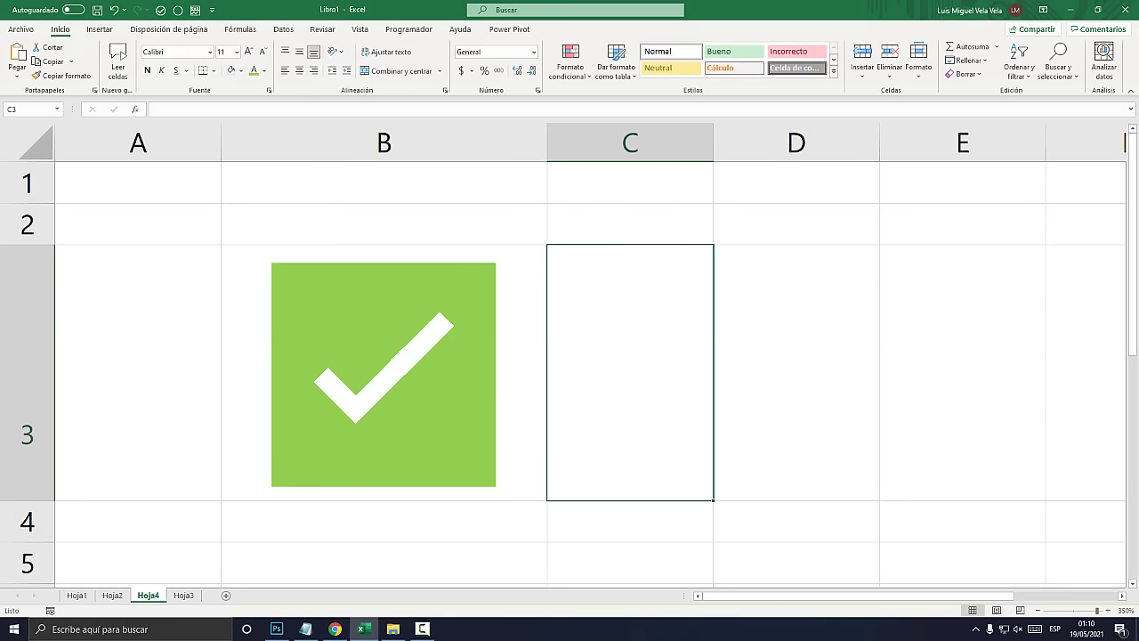
pyautogui.moveTo(712, 143); pyautogui.dragTo(774, 142)
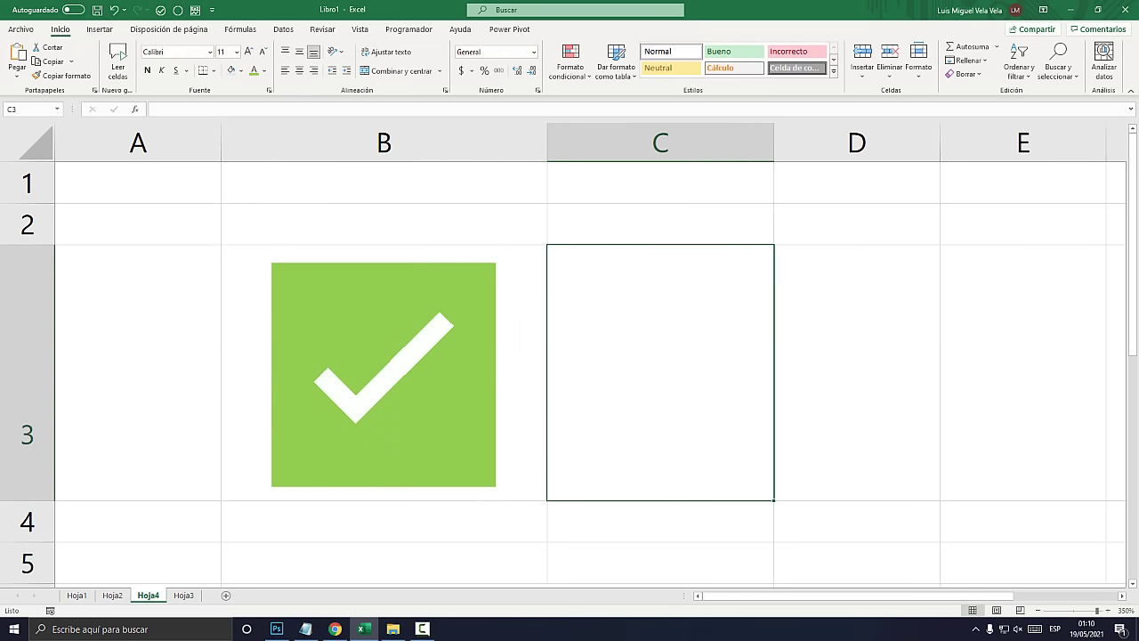
pyautogui.click(277, 628)
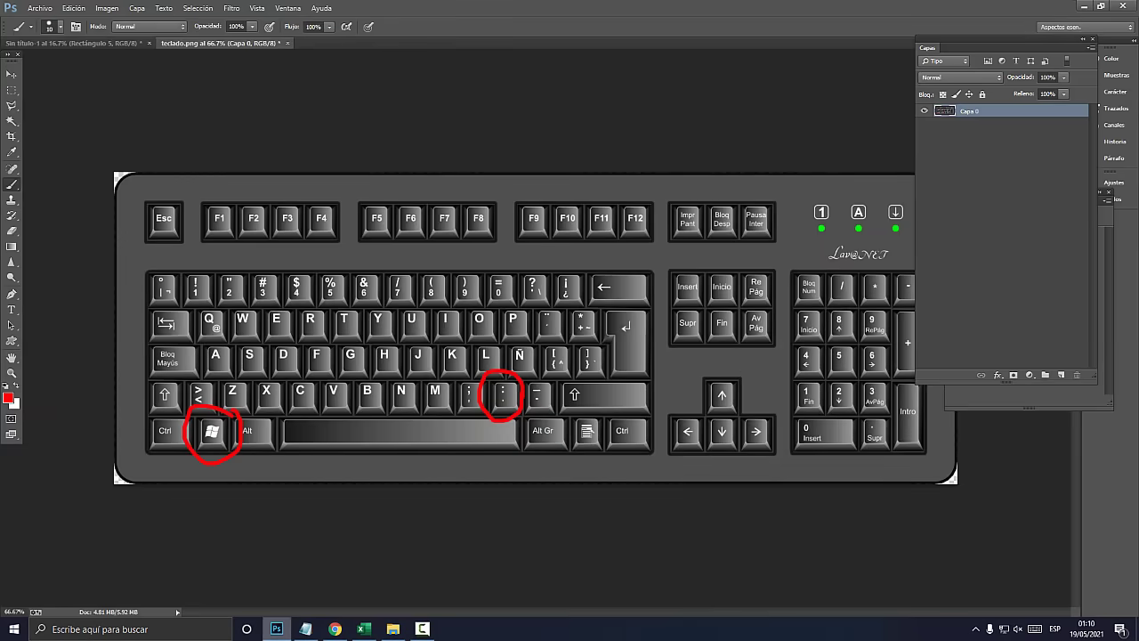
pyautogui.click(364, 628)
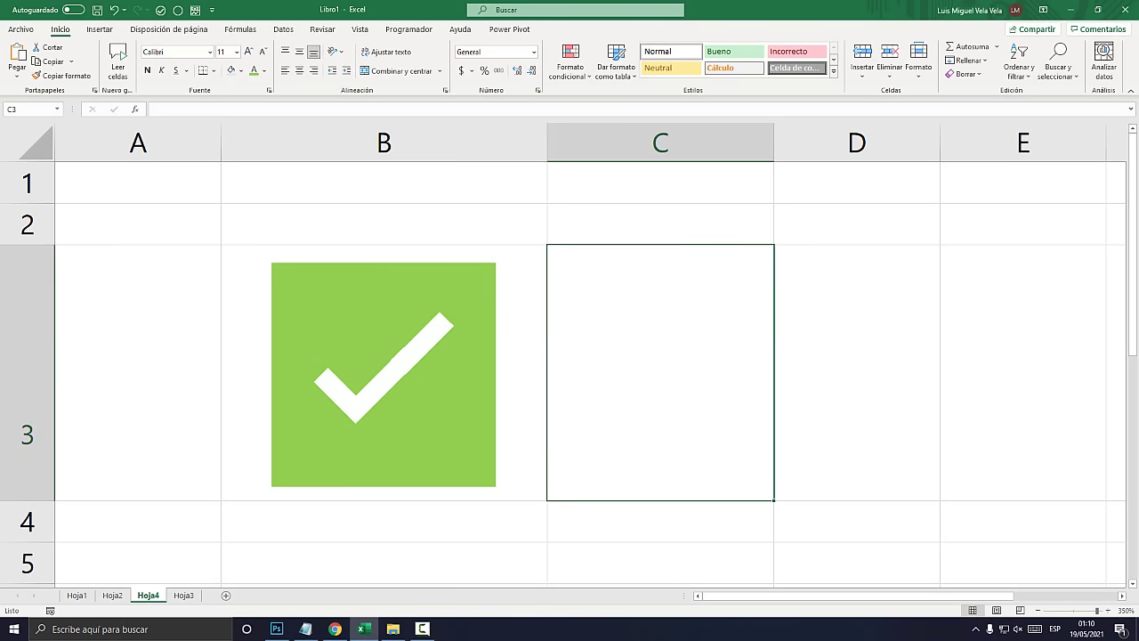
# Step: Insert the 'cruz con recuadro' boxed X from the Símbolos emoji list into C3
pyautogui.press('super+period')
pyautogui.moveTo(263, 129); pyautogui.dragTo(520, 145)
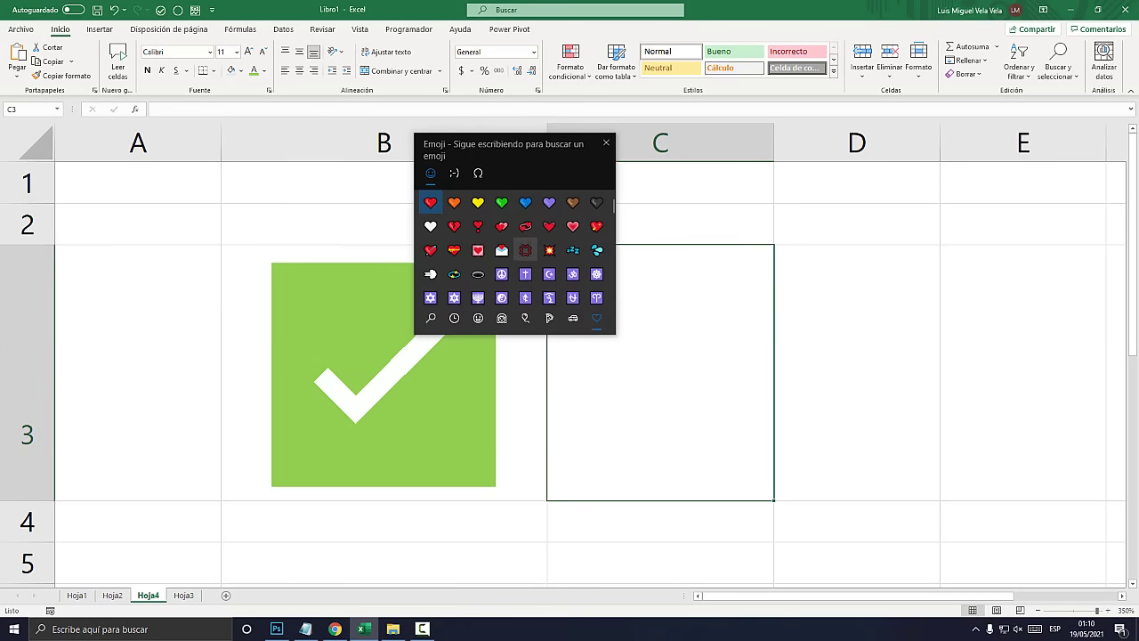
pyautogui.scroll(-2, 549, 259)
pyautogui.scroll(-2, 549, 259)
pyautogui.scroll(-2, 549, 259)
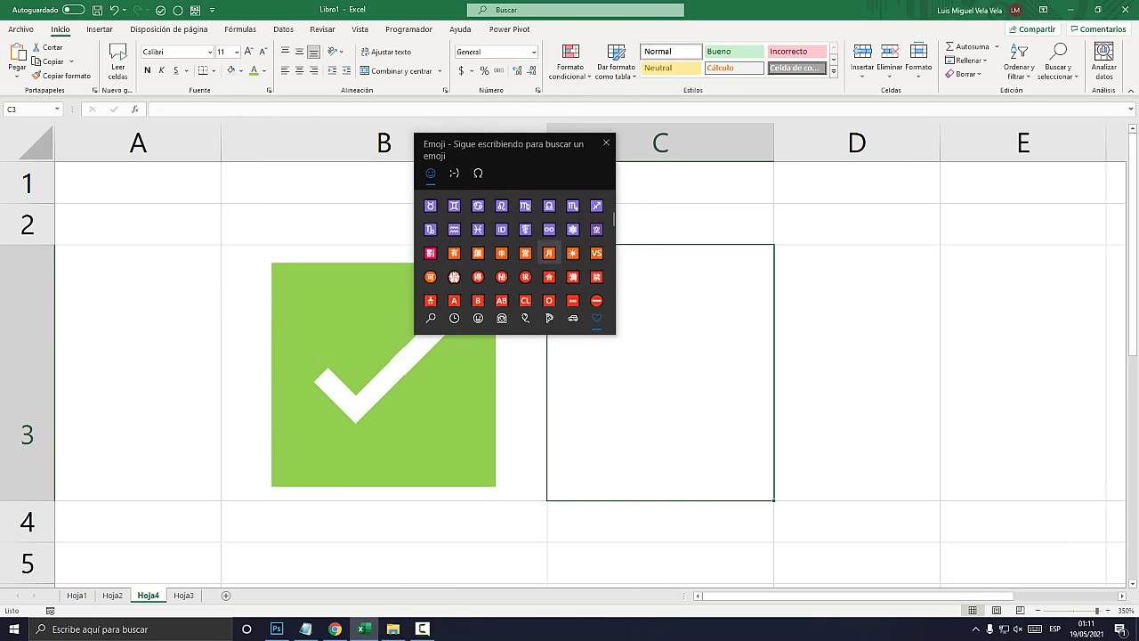
pyautogui.scroll(-2, 549, 258)
pyautogui.scroll(-2, 549, 256)
pyautogui.scroll(-2, 549, 256)
pyautogui.scroll(-2, 549, 256)
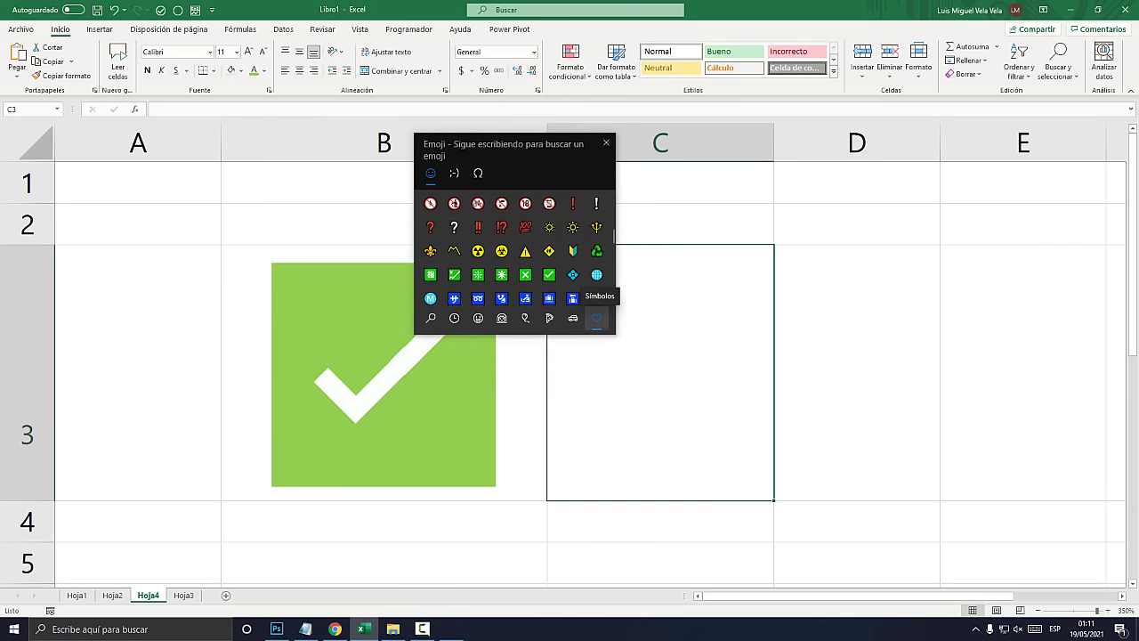
pyautogui.press('super+plus')
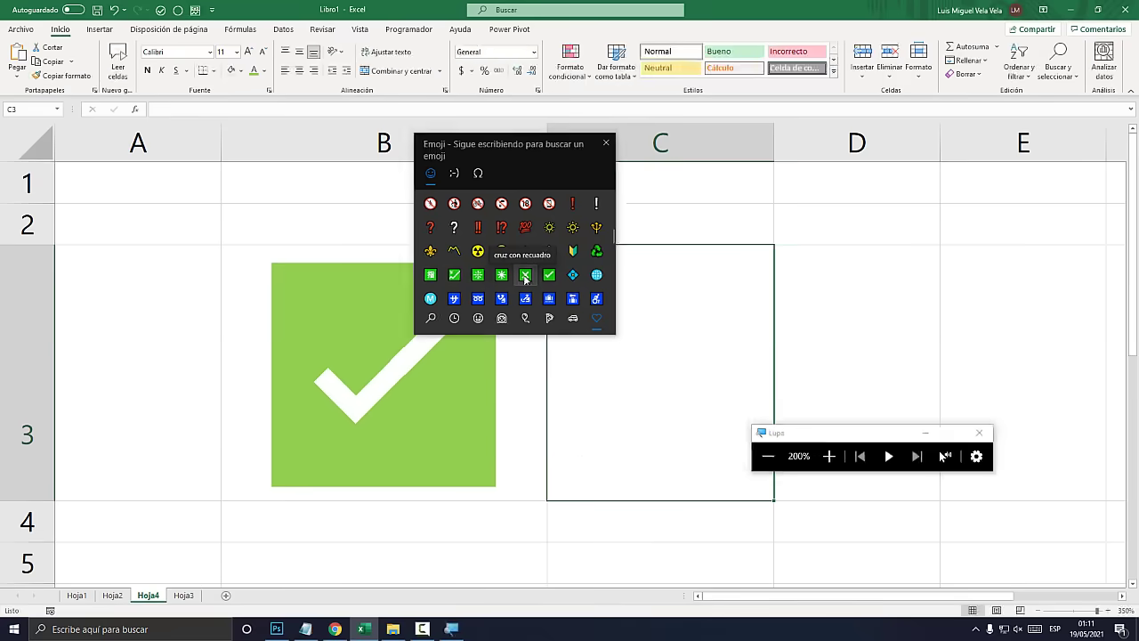
pyautogui.click(448, 343)
pyautogui.press('Escape')
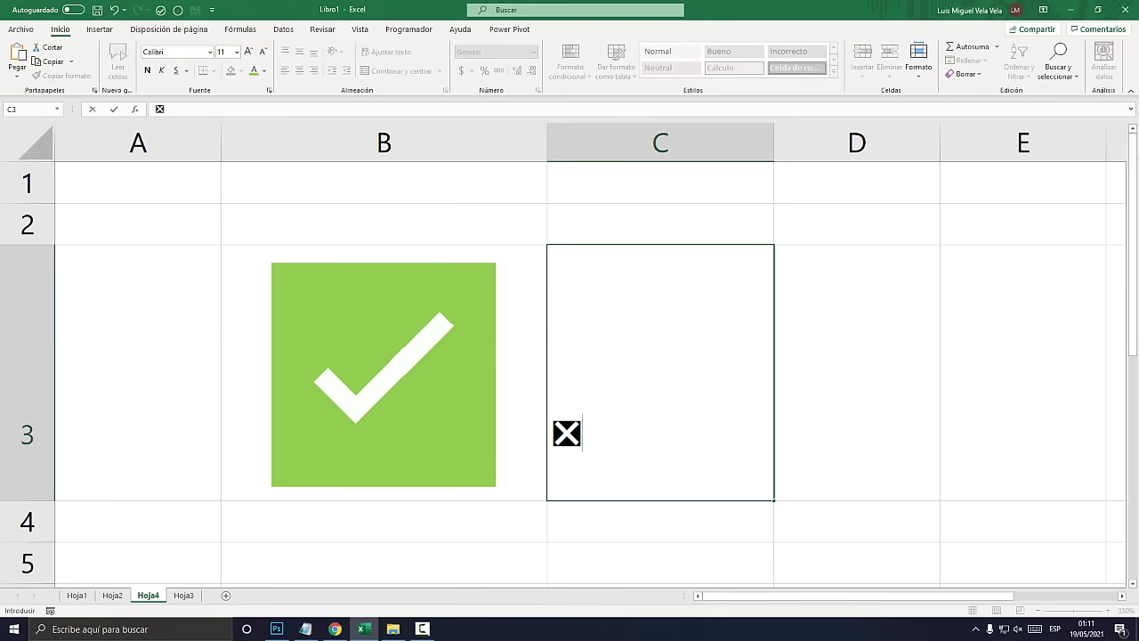
pyautogui.press('Right')
pyautogui.press('Right')
pyautogui.press('Left')
pyautogui.press('Left')
pyautogui.press('Right')
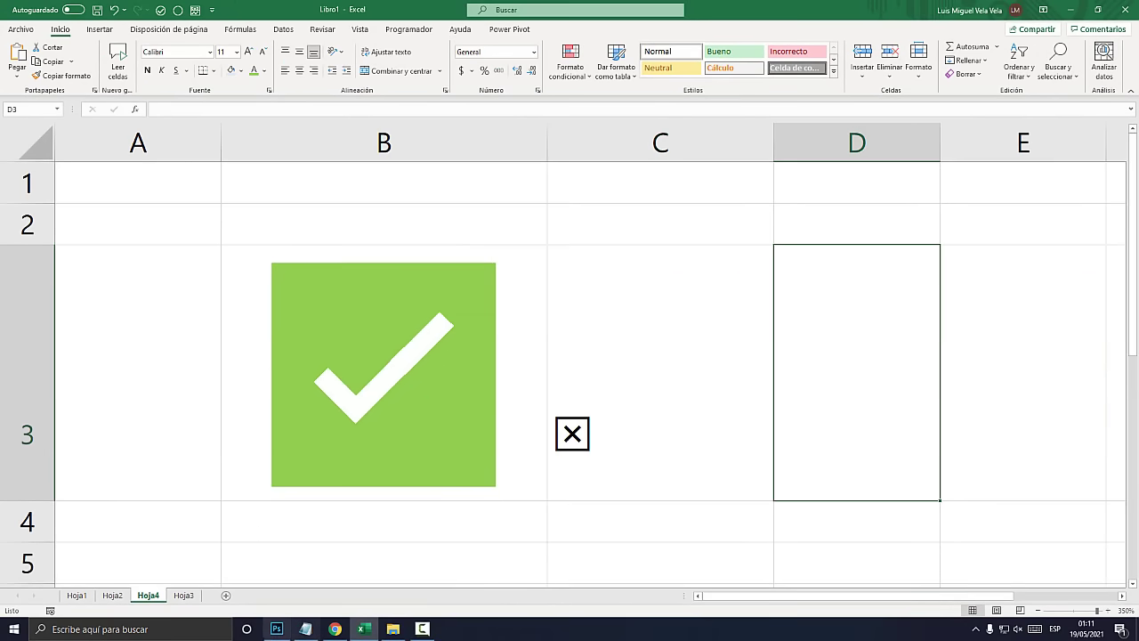
# Step: Return to Excel, open the emoji panel for D3 and scroll down the Símbolos list
pyautogui.click(277, 629)
pyautogui.hotkey('alt', 'Tab')
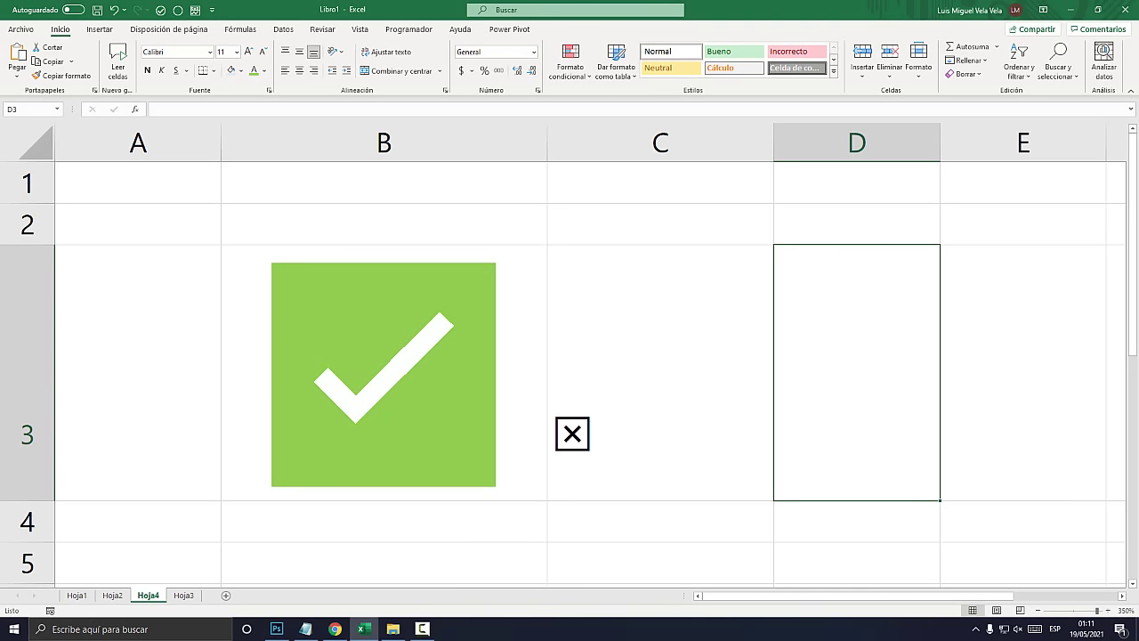
pyautogui.press('super+period')
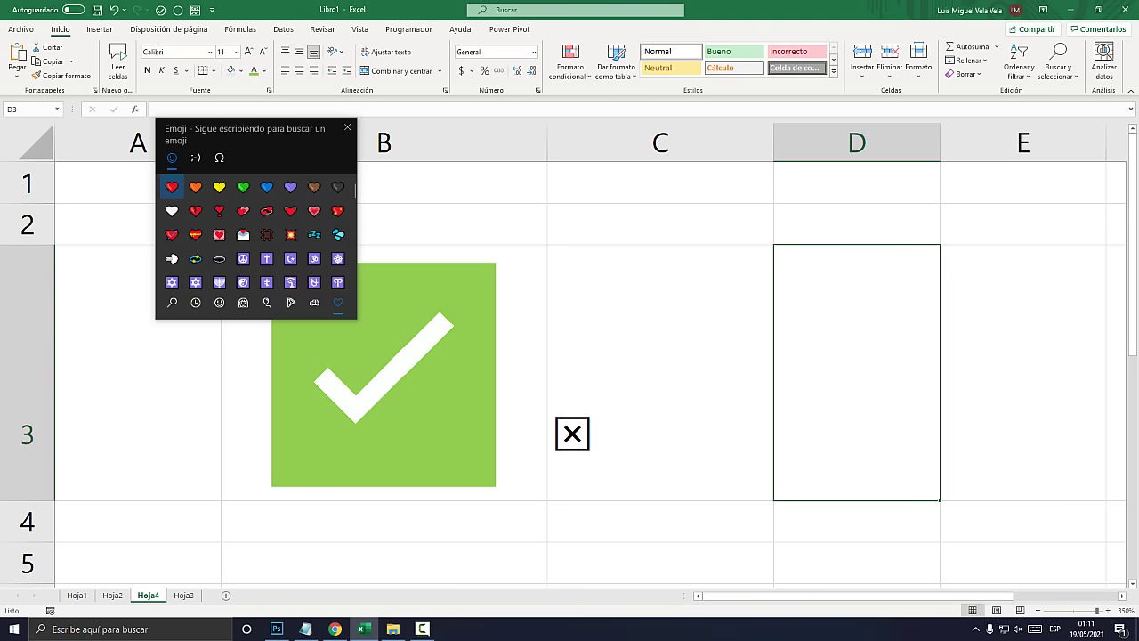
pyautogui.moveTo(249, 134); pyautogui.dragTo(505, 145)
pyautogui.scroll(-2, 511, 254)
pyautogui.scroll(-2, 512, 254)
pyautogui.scroll(-2, 512, 254)
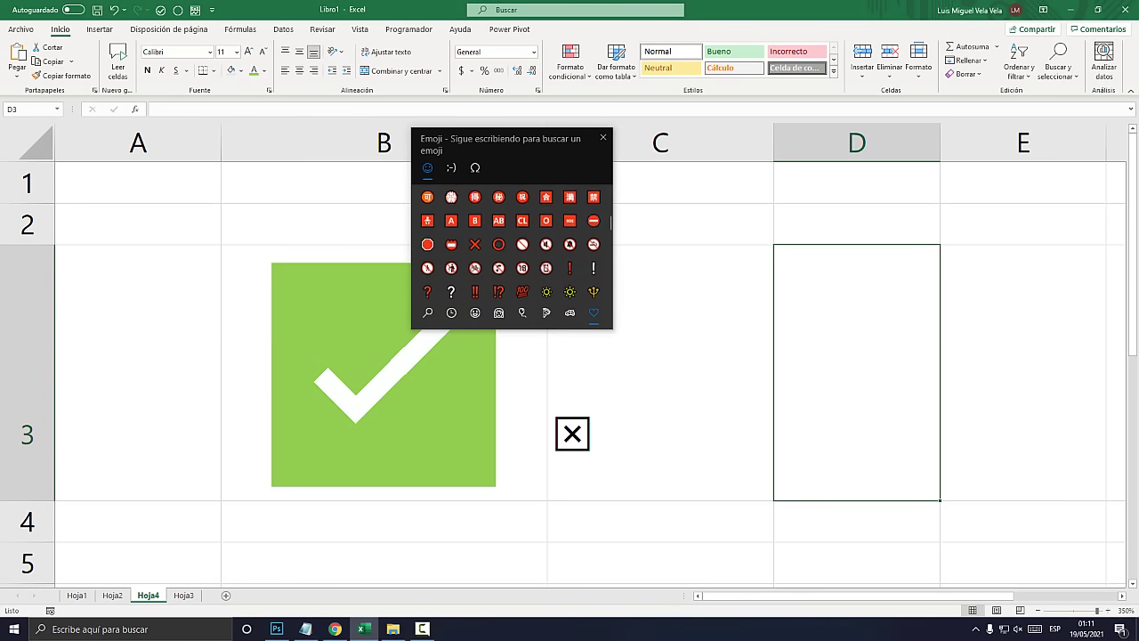
pyautogui.scroll(-2, 570, 200)
pyautogui.scroll(-2, 570, 200)
pyautogui.scroll(-2, 570, 200)
pyautogui.scroll(-2, 569, 200)
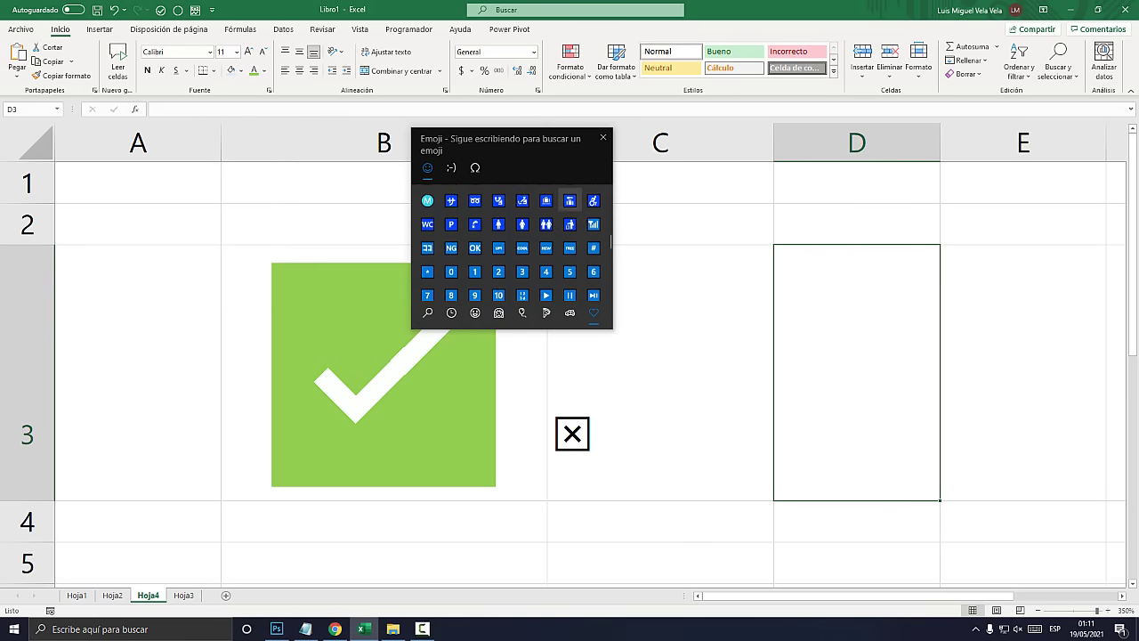
pyautogui.scroll(-2, 570, 200)
pyautogui.scroll(-2, 570, 200)
pyautogui.scroll(-2, 569, 201)
pyautogui.scroll(-2, 569, 203)
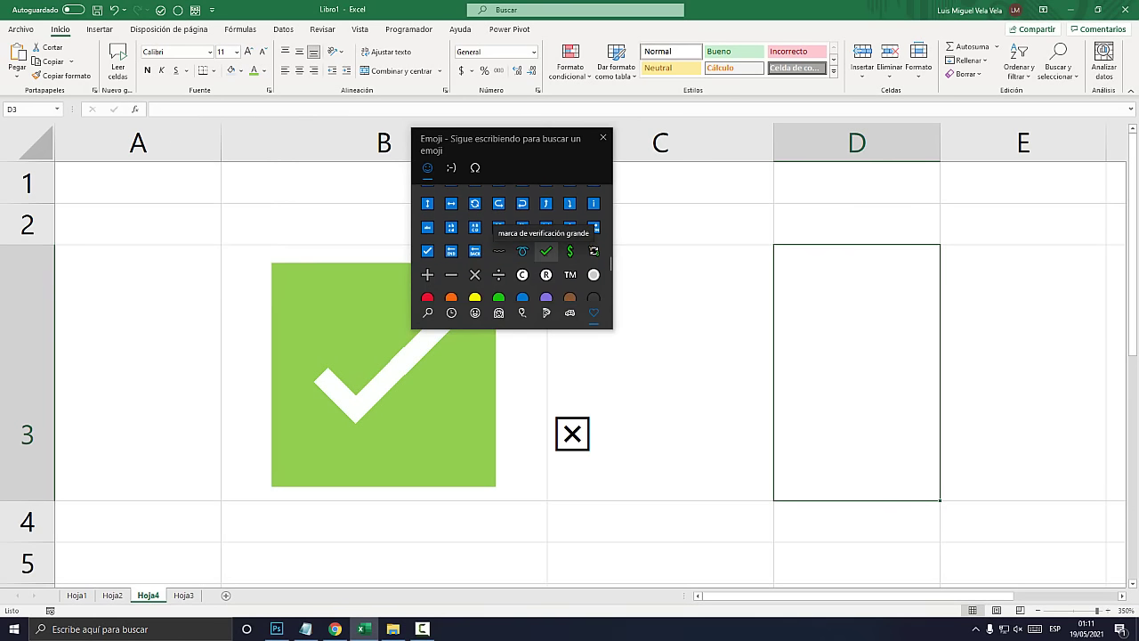
# Step: Insert the 'marca de verificación grande' heavy check mark into D3 and close the panel
pyautogui.press('super+plus')
pyautogui.click(545, 246)
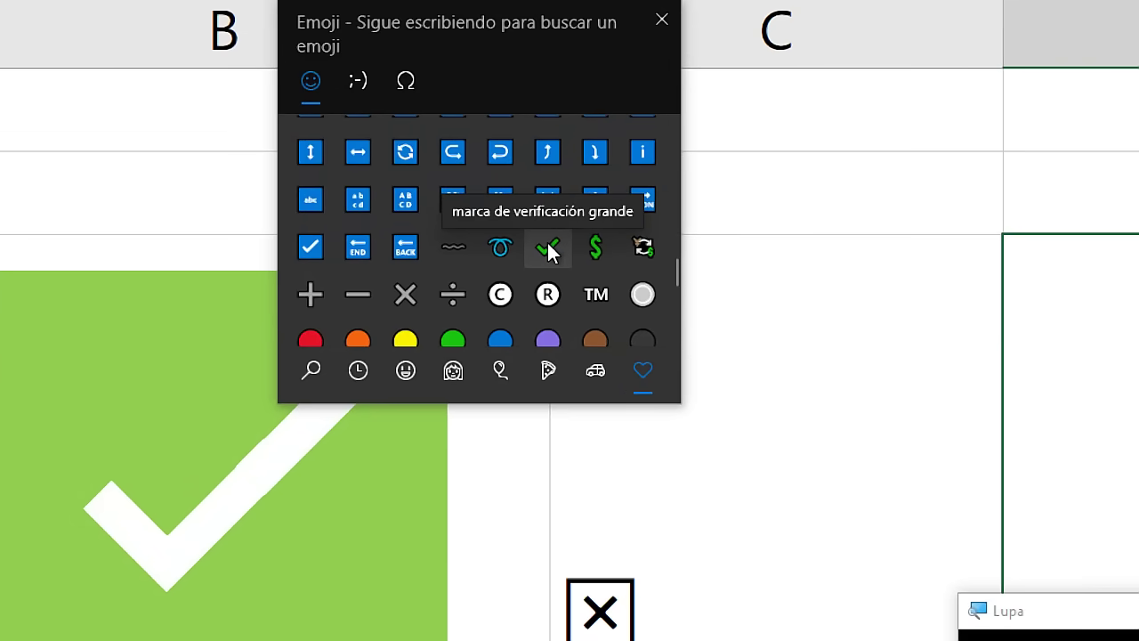
pyautogui.press('super+minus')
pyautogui.press('super+minus')
pyautogui.press('Escape')
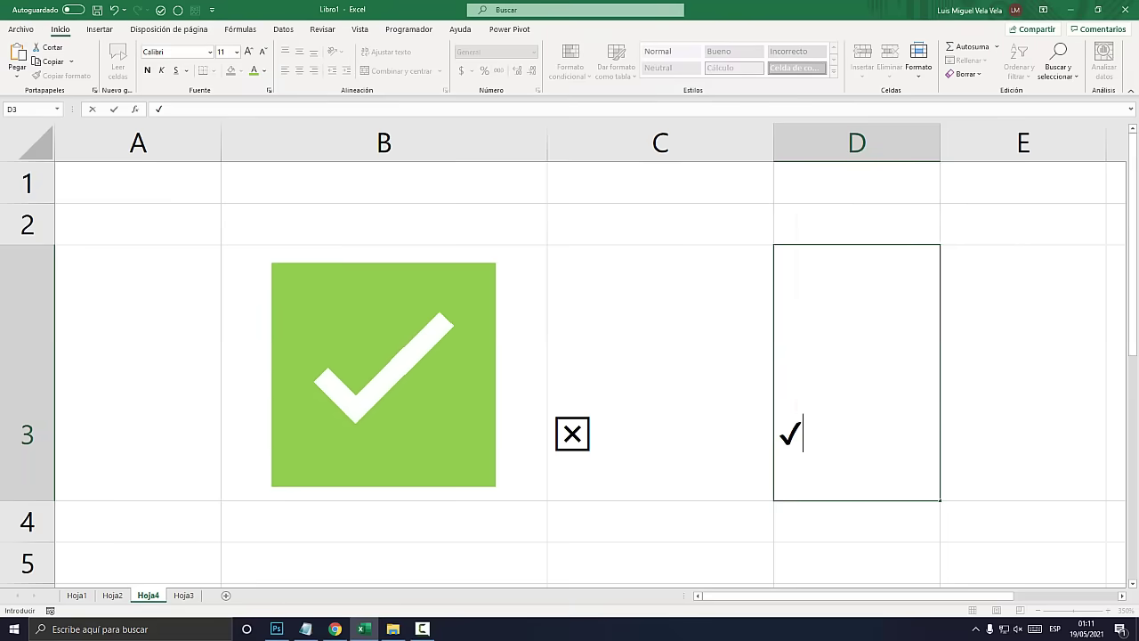
pyautogui.press('Right')
pyautogui.press('Left')
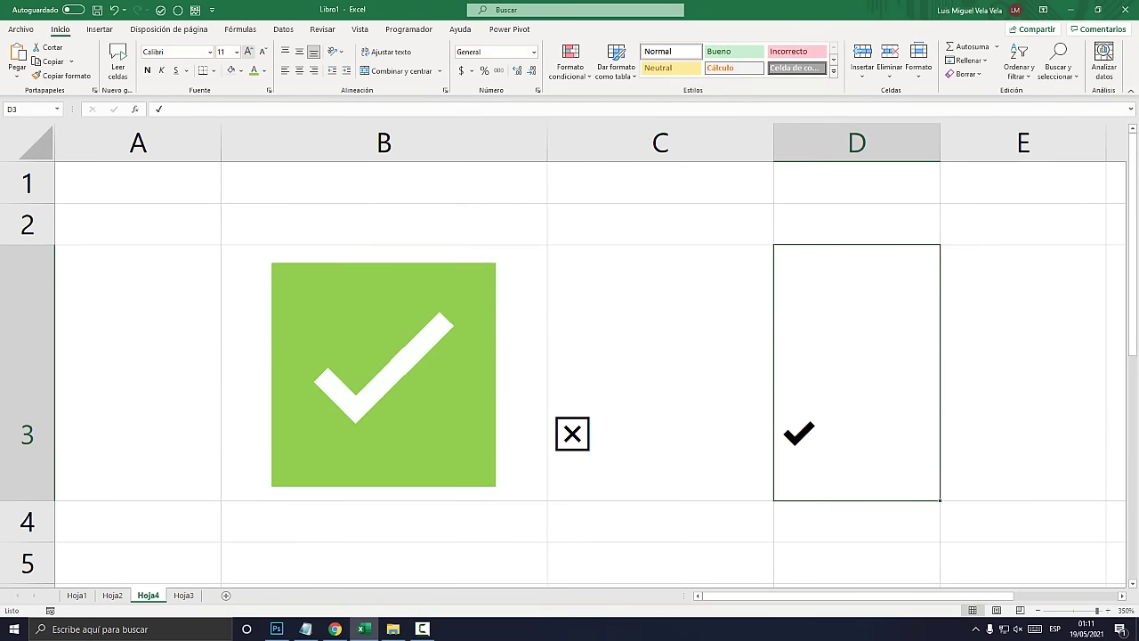
# Step: Enlarge the D3 check mark and color it green
pyautogui.click(248, 50)
pyautogui.click(249, 51)
pyautogui.click(249, 51)
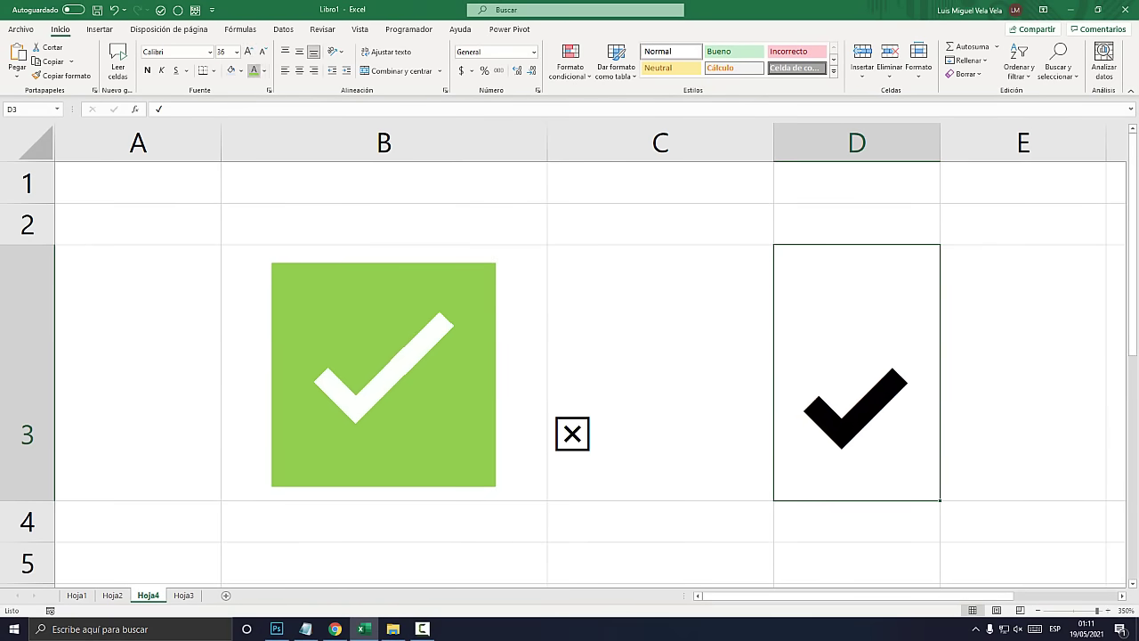
pyautogui.click(253, 70)
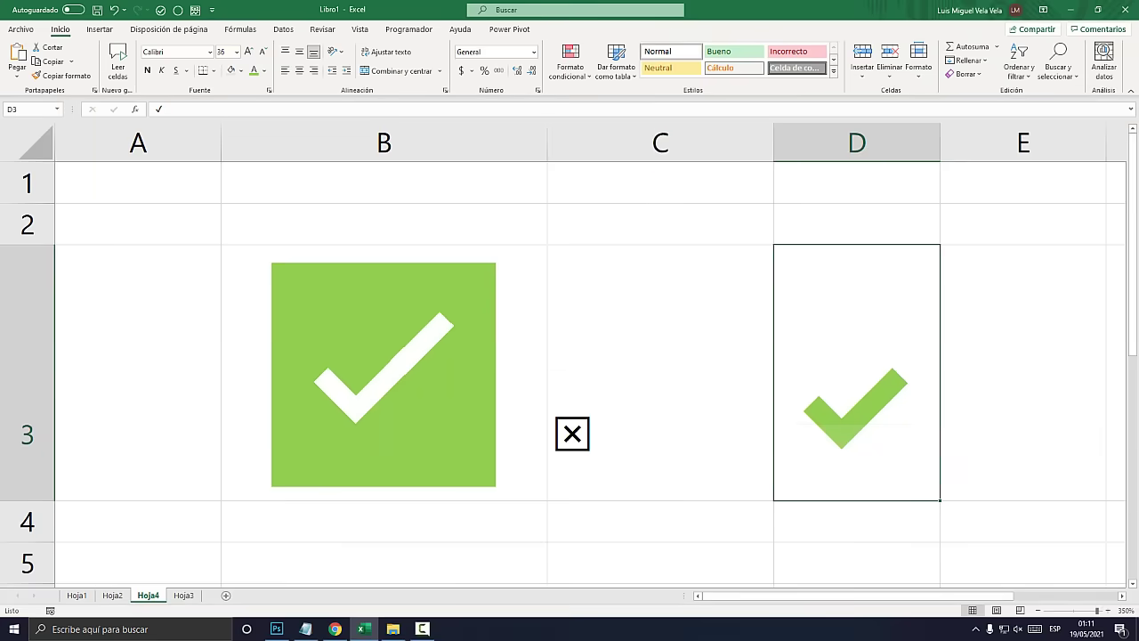
# Step: Make the C3 boxed X larger, bold and green
pyautogui.click(660, 374)
pyautogui.click(248, 51)
pyautogui.click(248, 51)
pyautogui.click(248, 50)
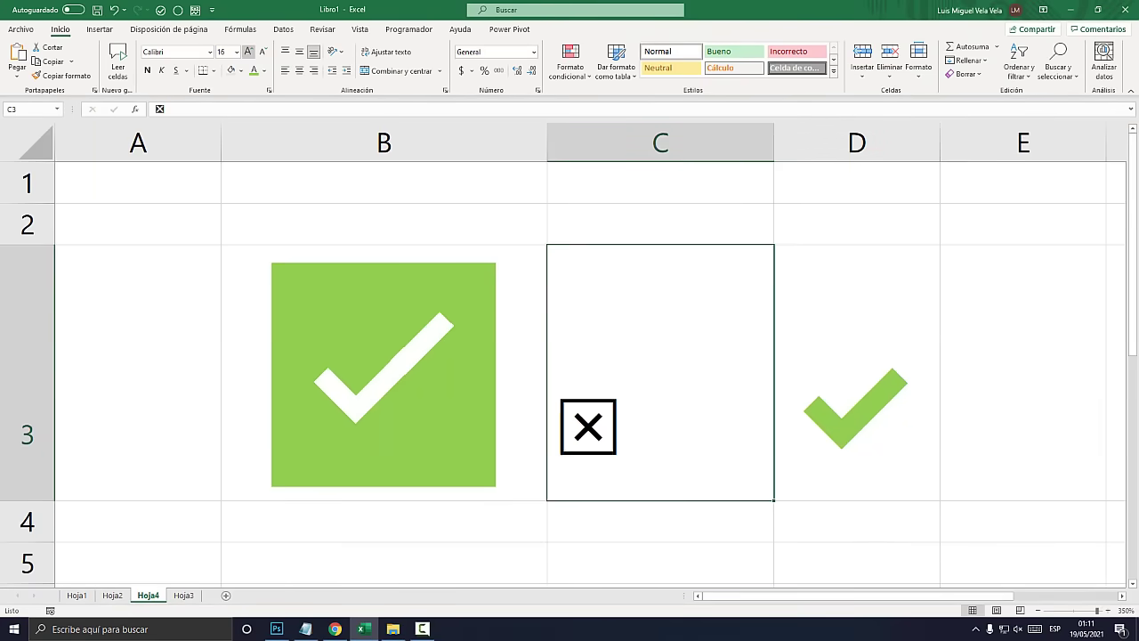
pyautogui.click(248, 51)
pyautogui.click(248, 51)
pyautogui.click(248, 51)
pyautogui.click(249, 51)
pyautogui.click(248, 51)
pyautogui.click(147, 70)
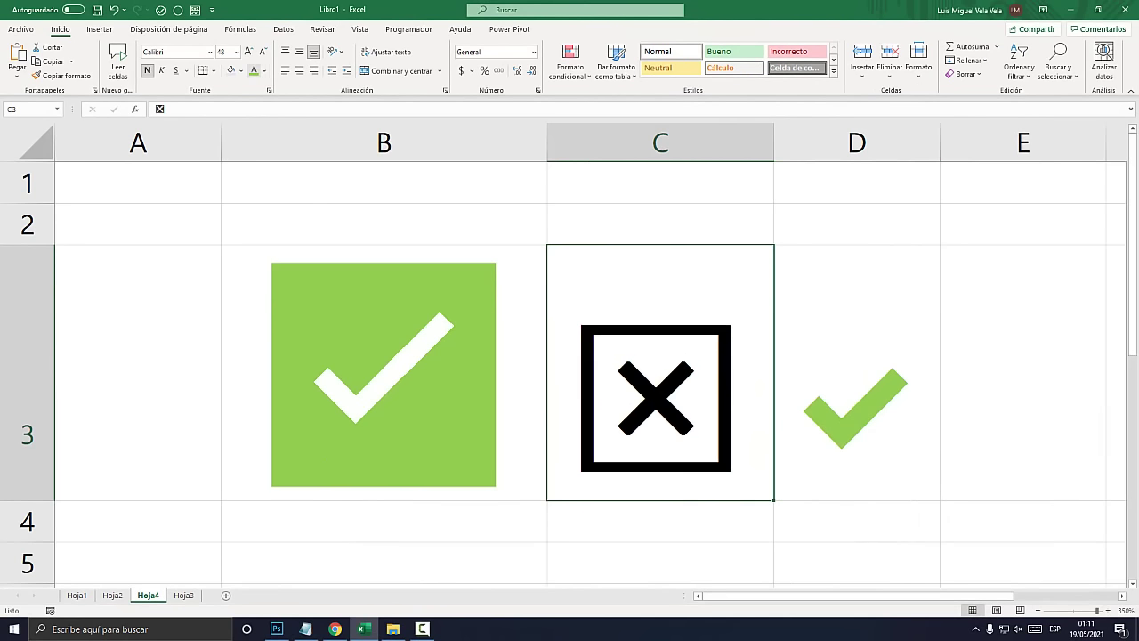
pyautogui.click(254, 69)
# Step: Make the D3 check mark bold, dark green and size 72
pyautogui.click(856, 374)
pyautogui.click(147, 70)
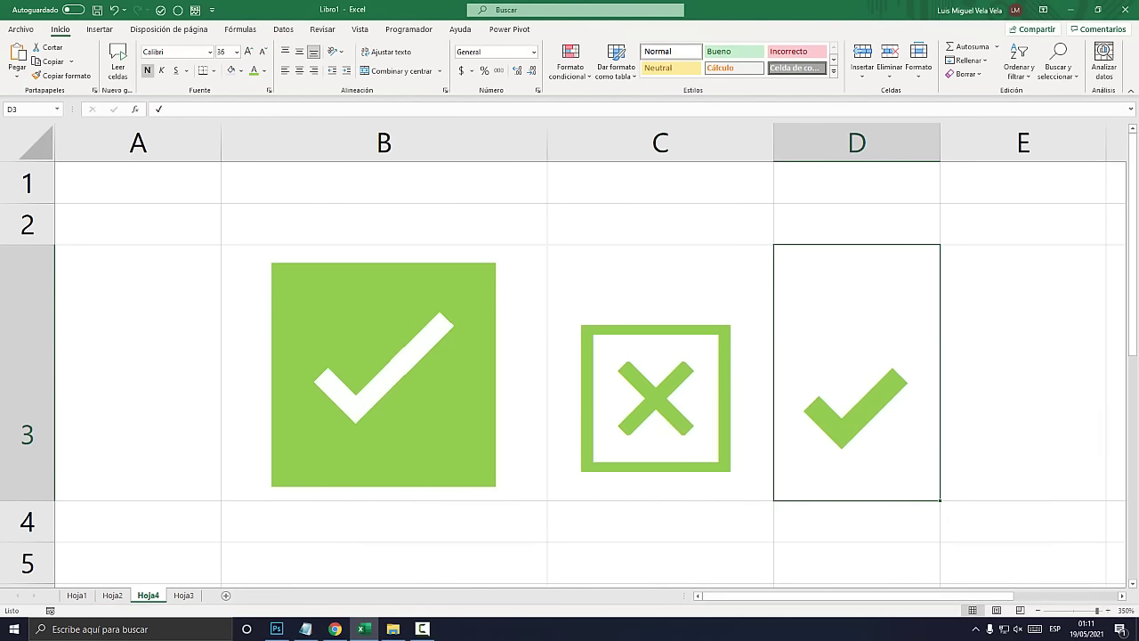
pyautogui.click(263, 69)
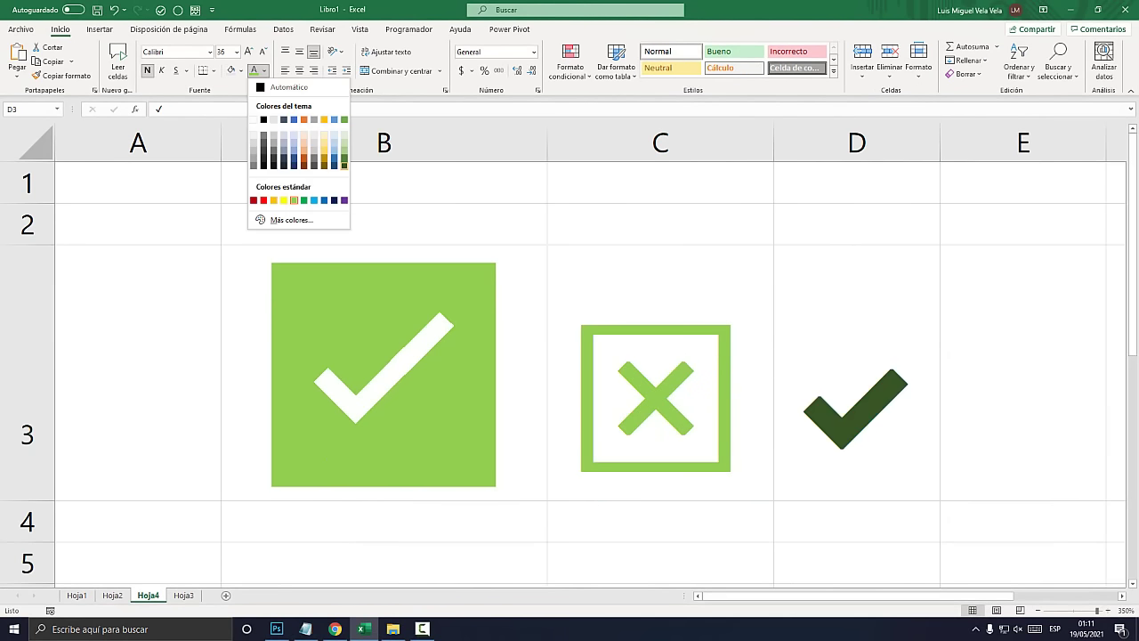
pyautogui.click(344, 164)
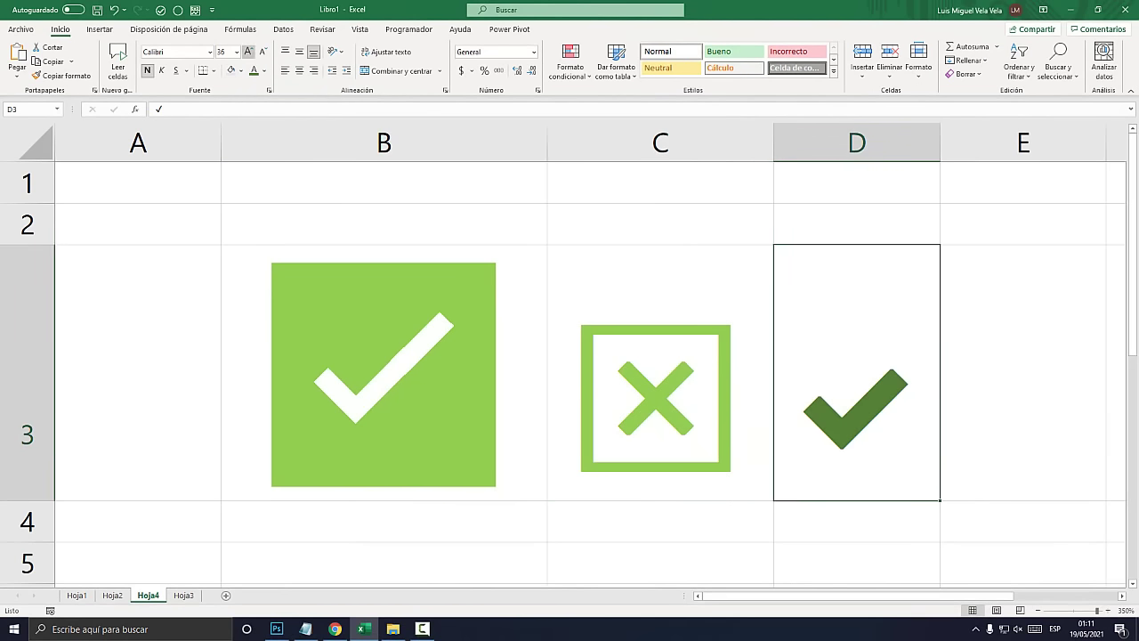
pyautogui.click(249, 51)
# Step: Autofit column D to the check mark and narrow column A
pyautogui.doubleClick(940, 143)
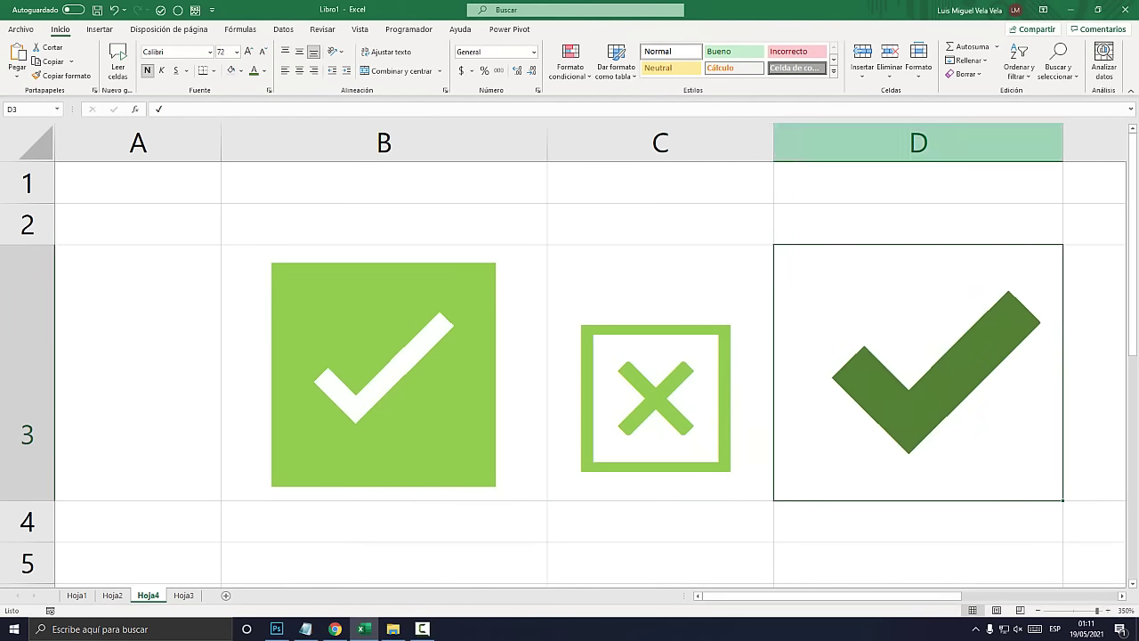
pyautogui.moveTo(220, 138); pyautogui.dragTo(220, 138)
pyautogui.moveTo(136, 142); pyautogui.dragTo(90, 142)
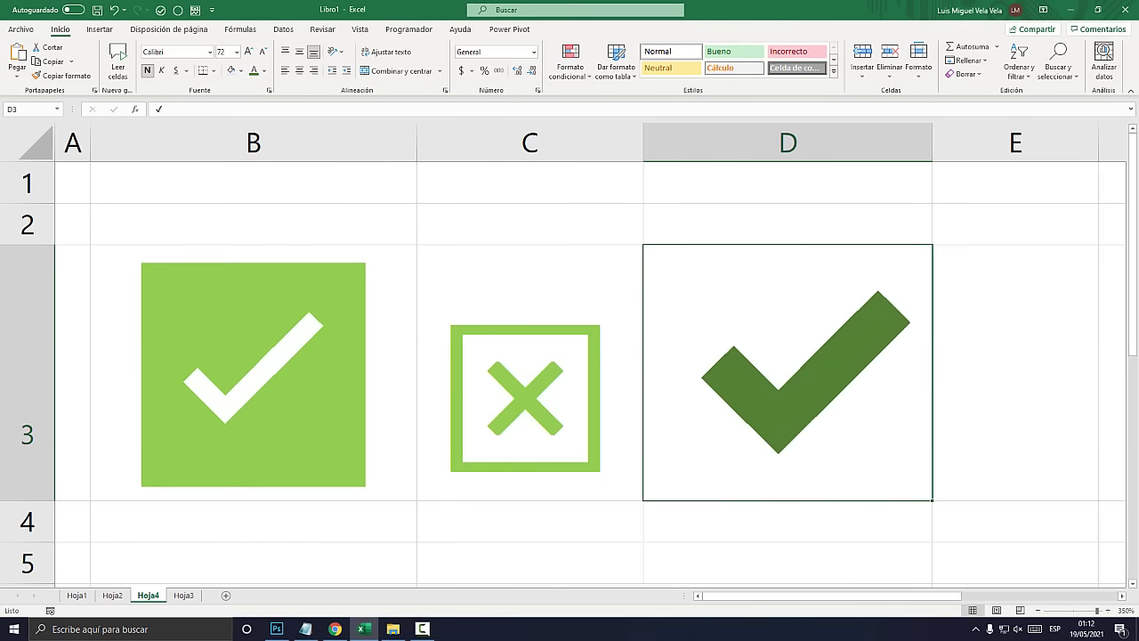
# Step: Select empty cell B6 below the icons
pyautogui.scroll(-2, 570, 374)
pyautogui.scroll(1, 570, 373)
pyautogui.scroll(1, 570, 374)
pyautogui.scroll(-1, 569, 374)
pyautogui.scroll(1, 569, 374)
pyautogui.scroll(-1, 570, 374)
pyautogui.click(254, 224)
pyautogui.click(529, 265)
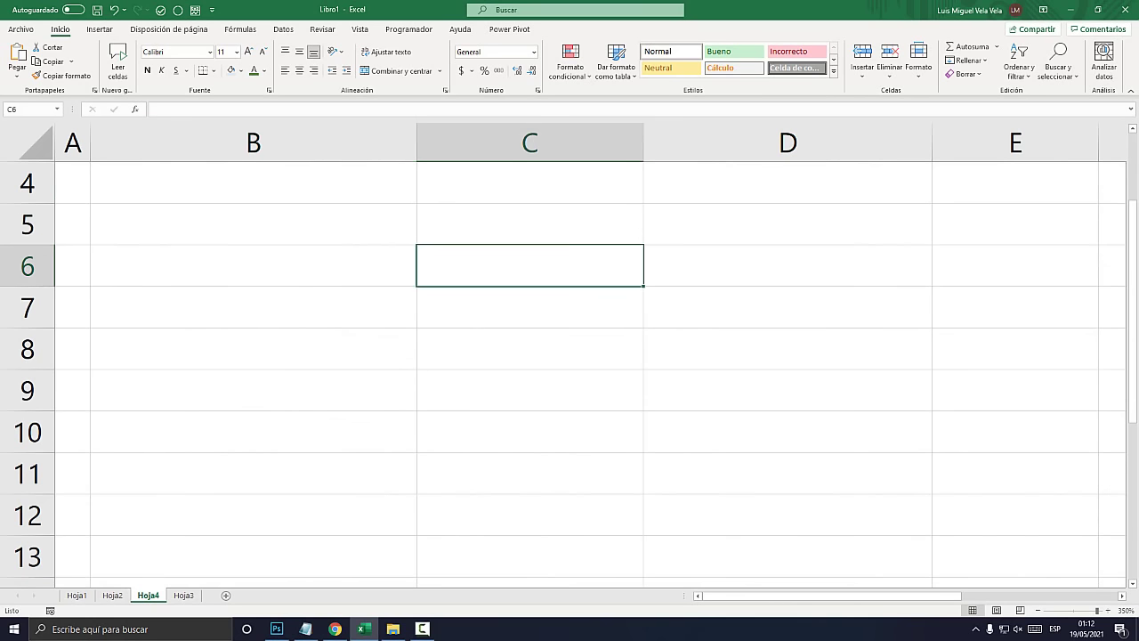
pyautogui.click(254, 266)
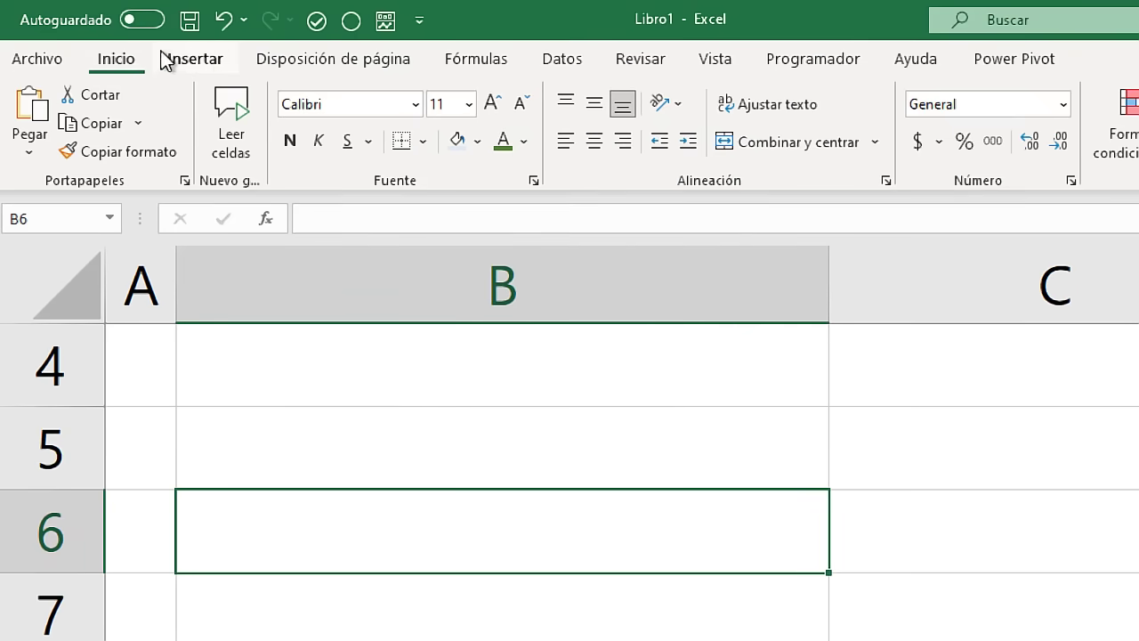
# Step: In the Symbol dialog, set the font to Wingdings 2 and pick the boxed check mark (code 82)
pyautogui.click(102, 32)
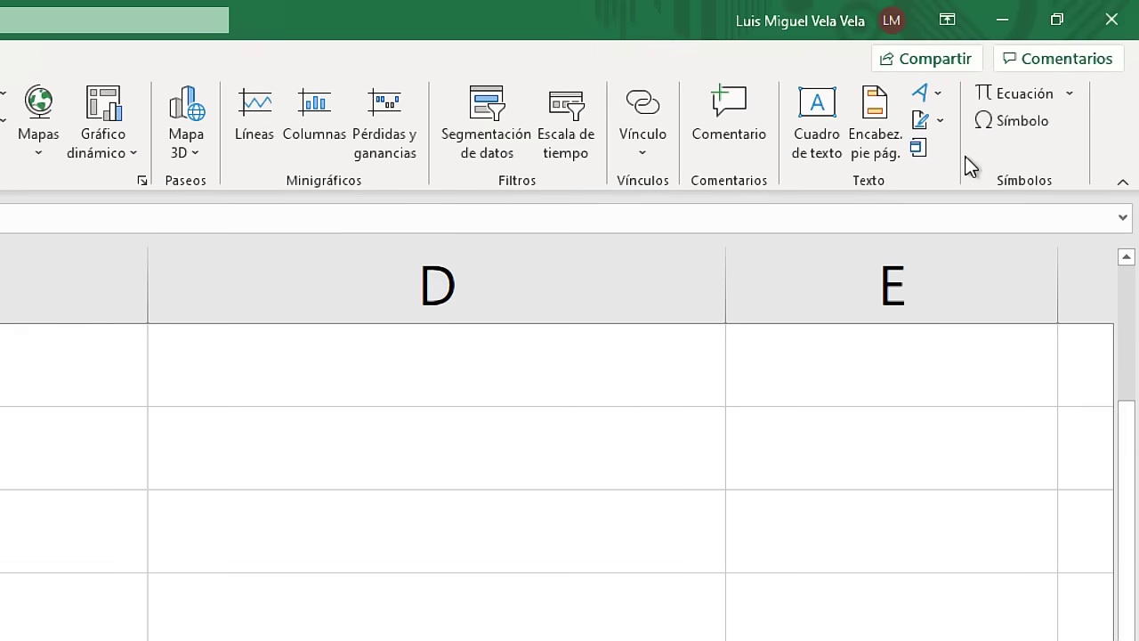
pyautogui.click(1025, 122)
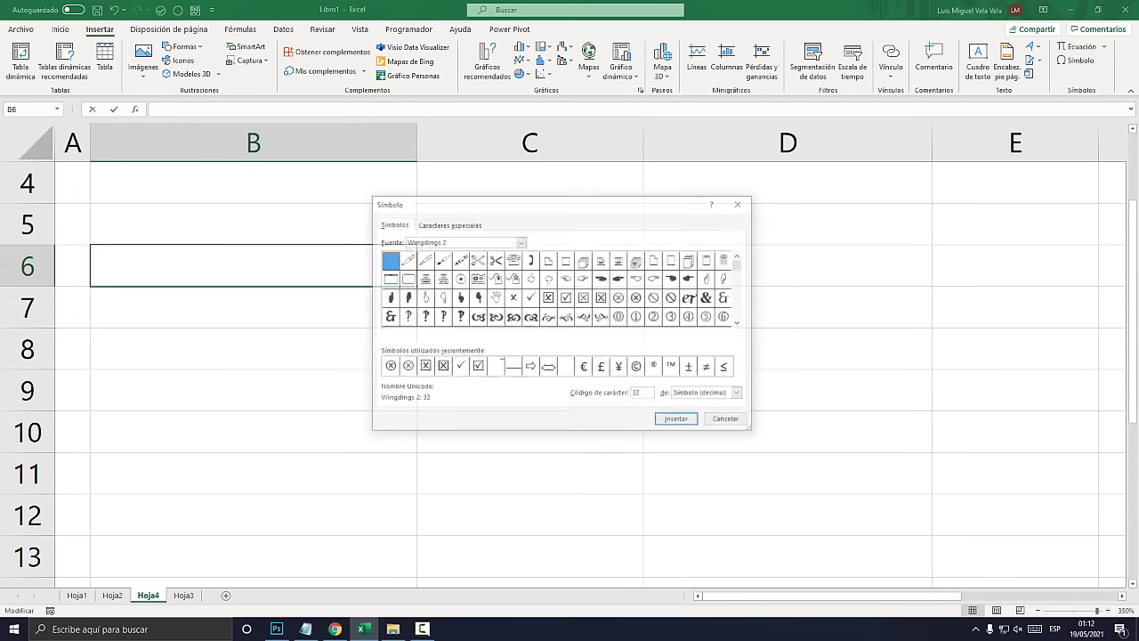
pyautogui.moveTo(626, 207); pyautogui.dragTo(604, 129)
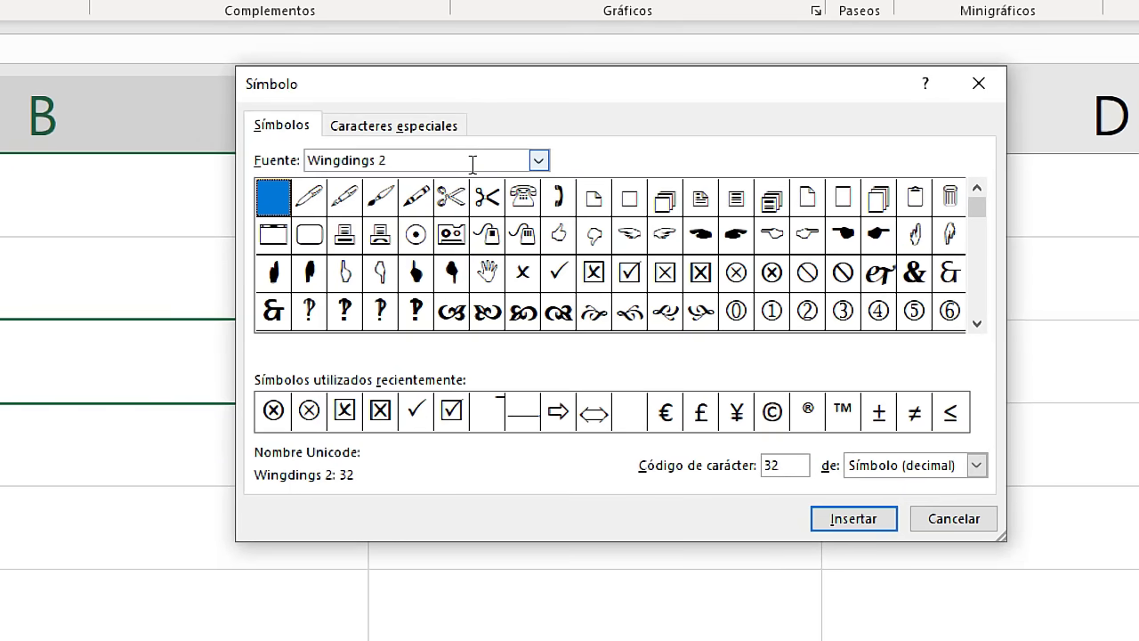
pyautogui.click(538, 159)
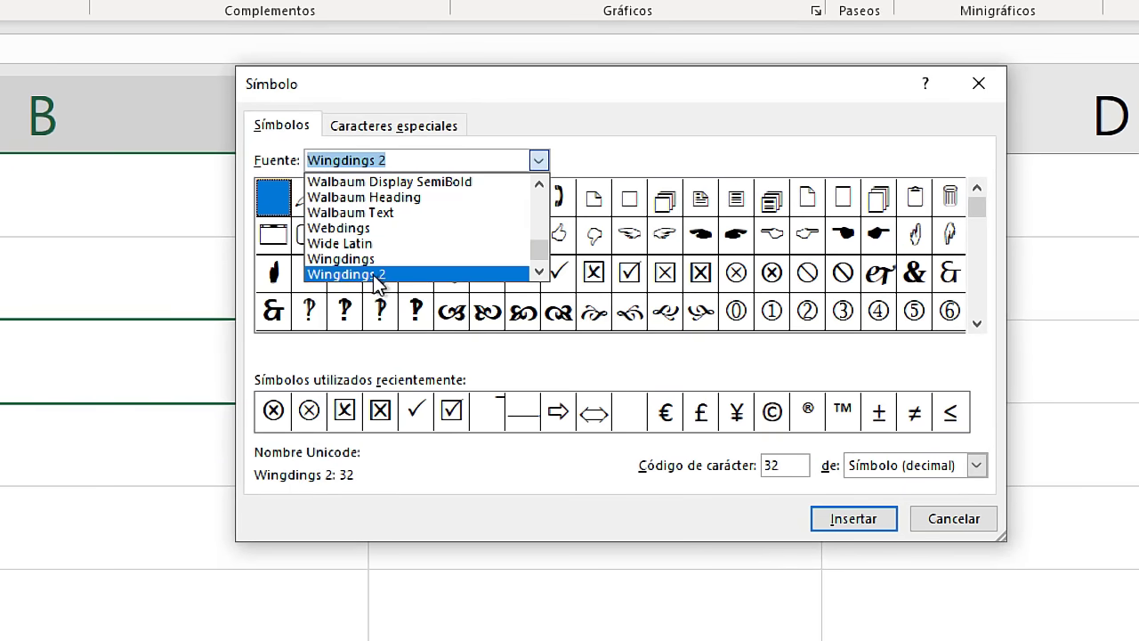
pyautogui.click(539, 271)
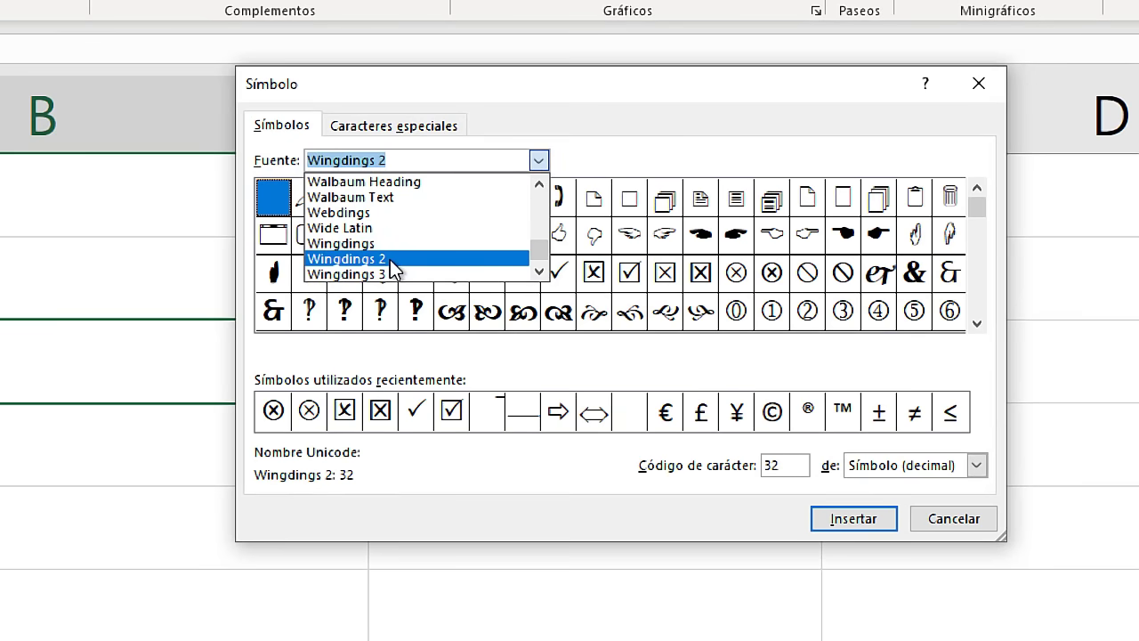
pyautogui.click(392, 267)
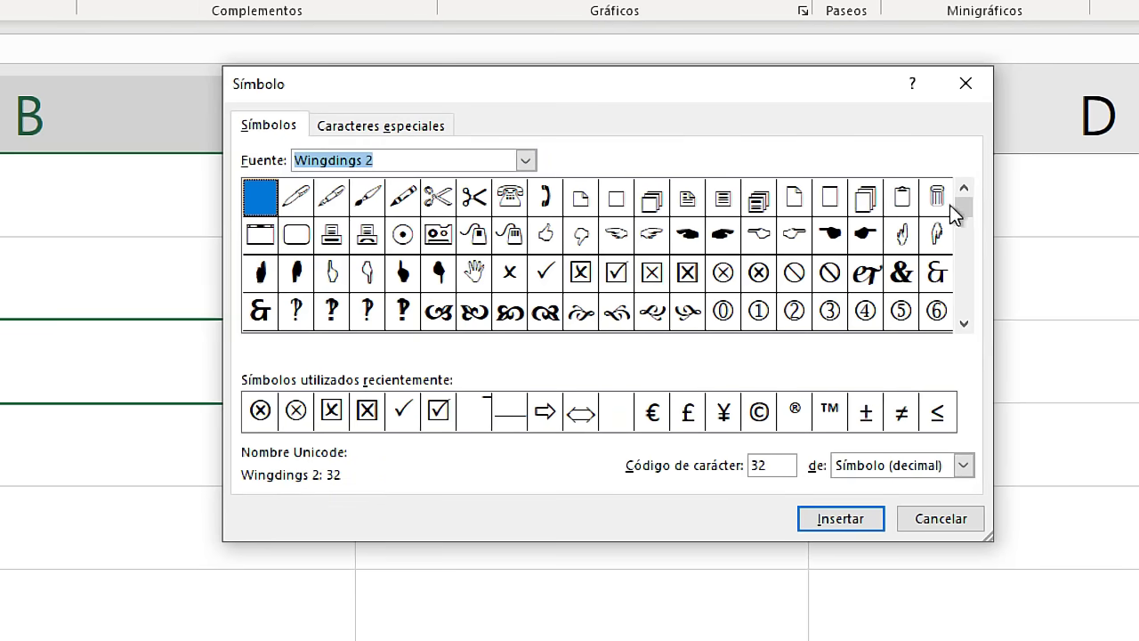
pyautogui.click(967, 196)
pyautogui.click(618, 276)
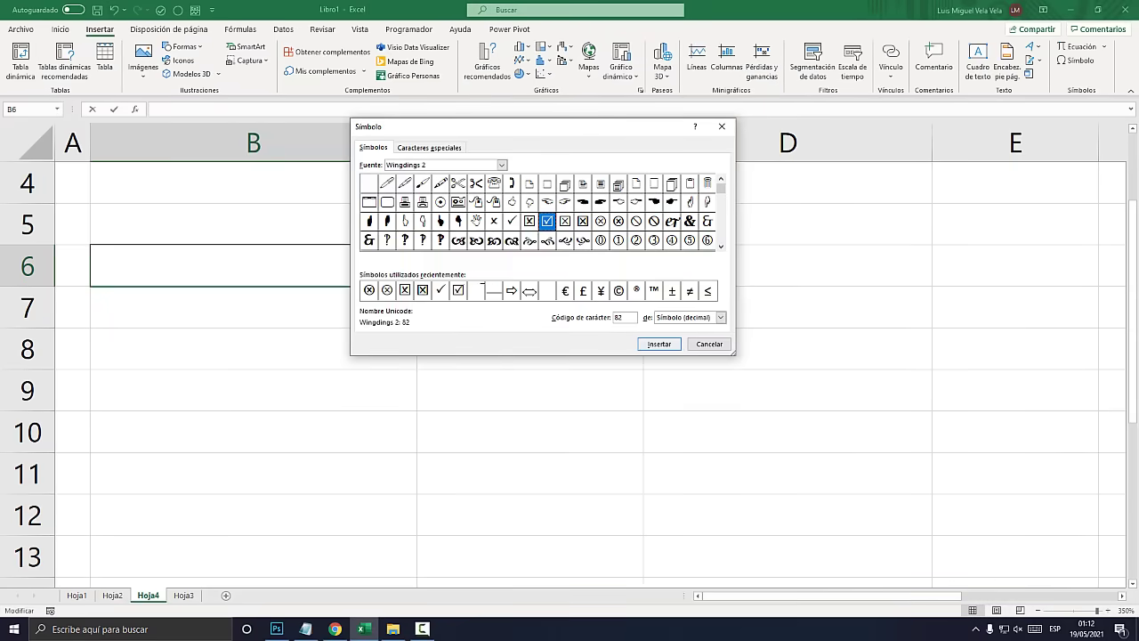
# Step: Insert the boxed check mark into B6 and close the Symbol dialog
pyautogui.press('Return')
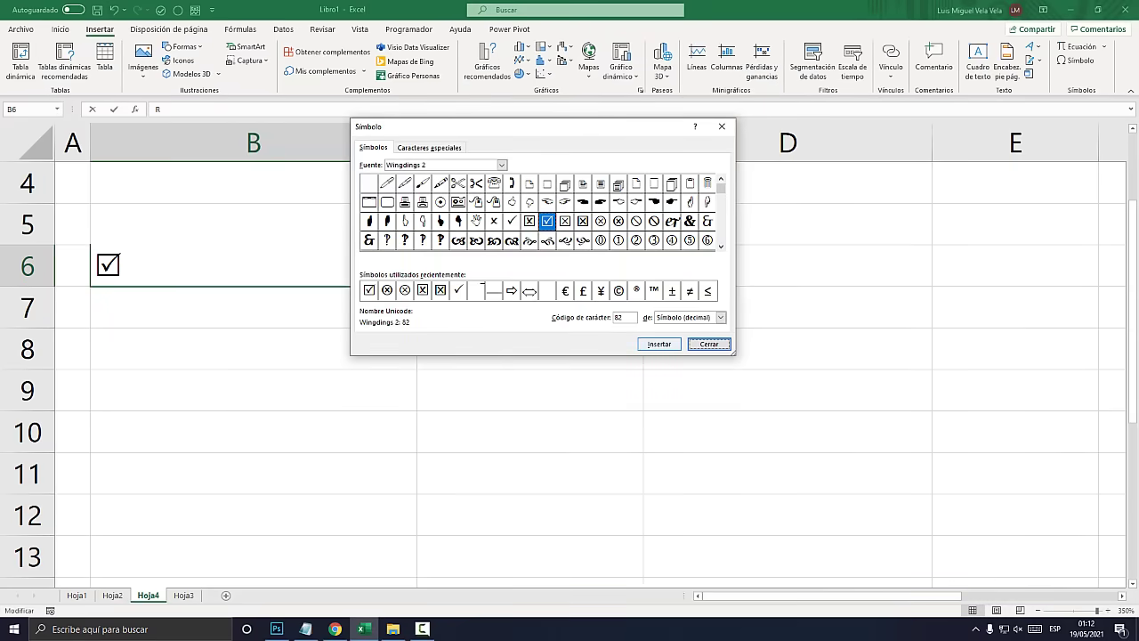
pyautogui.press('Return')
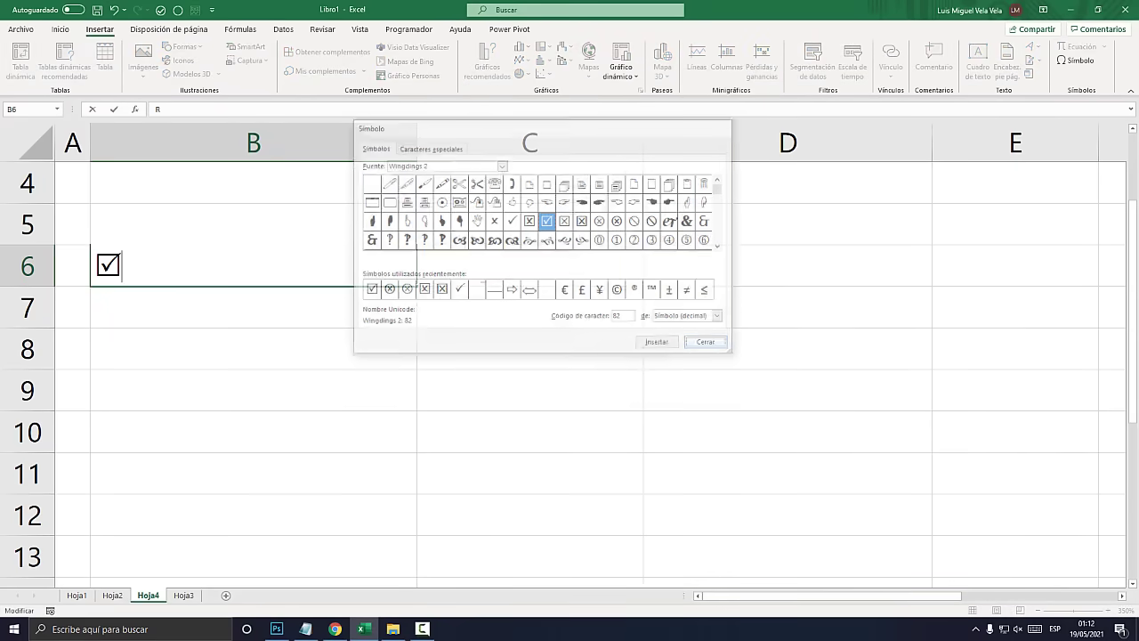
pyautogui.press('Return')
pyautogui.press('Up')
pyautogui.scroll(2, 569, 356)
pyautogui.scroll(-3, 569, 356)
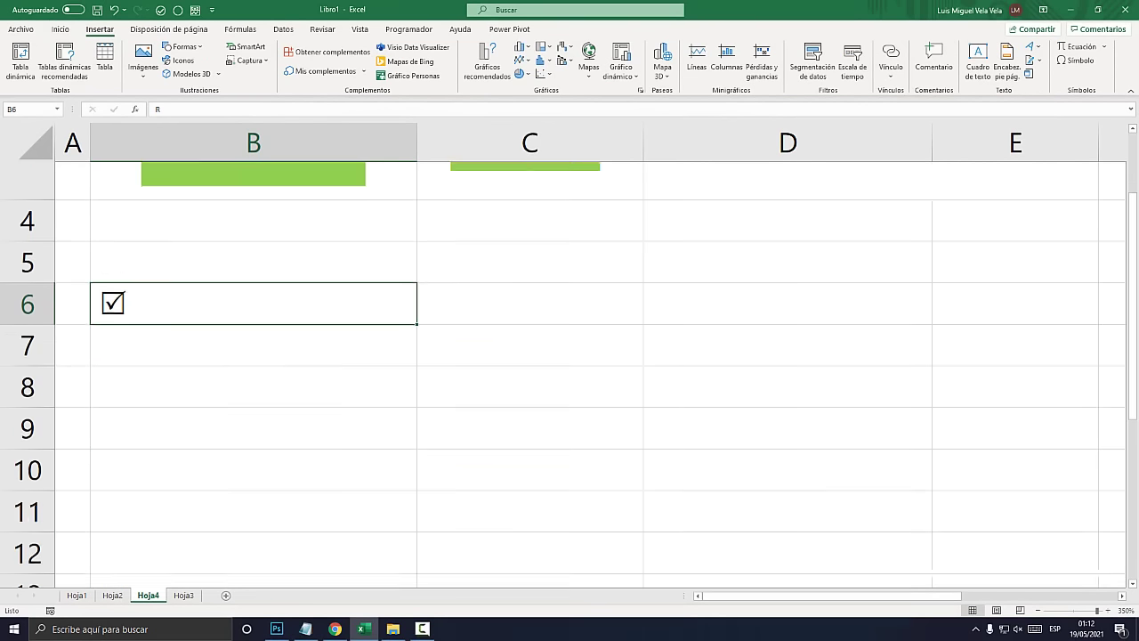
pyautogui.moveTo(1132, 419); pyautogui.dragTo(1133, 376)
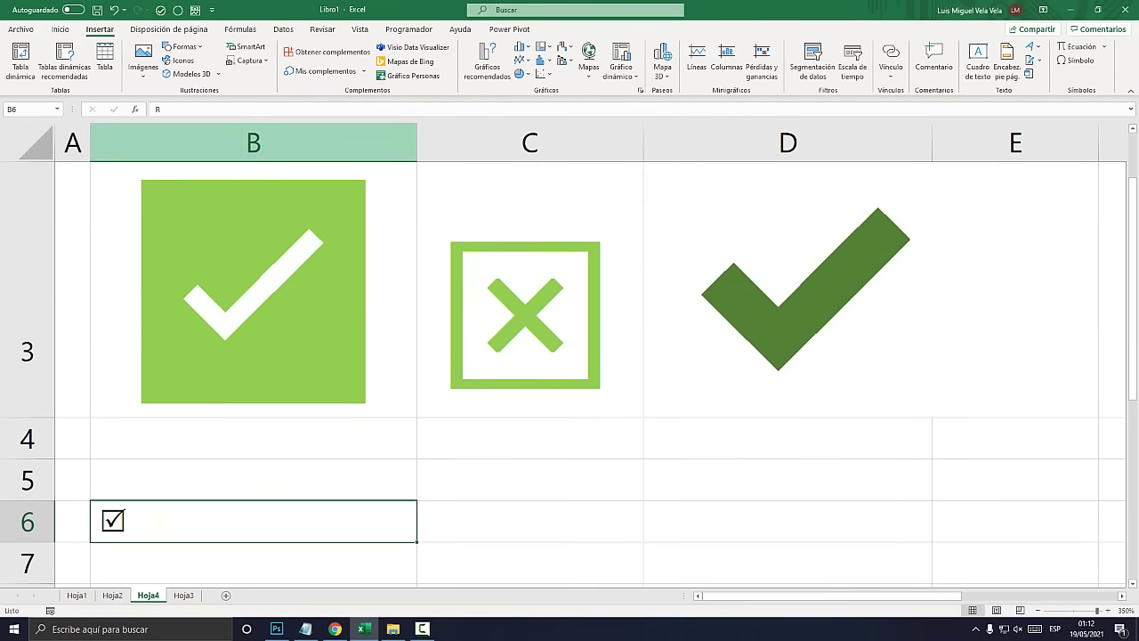
# Step: Make the B6 check box bold and enlarge it to size 24
pyautogui.click(60, 29)
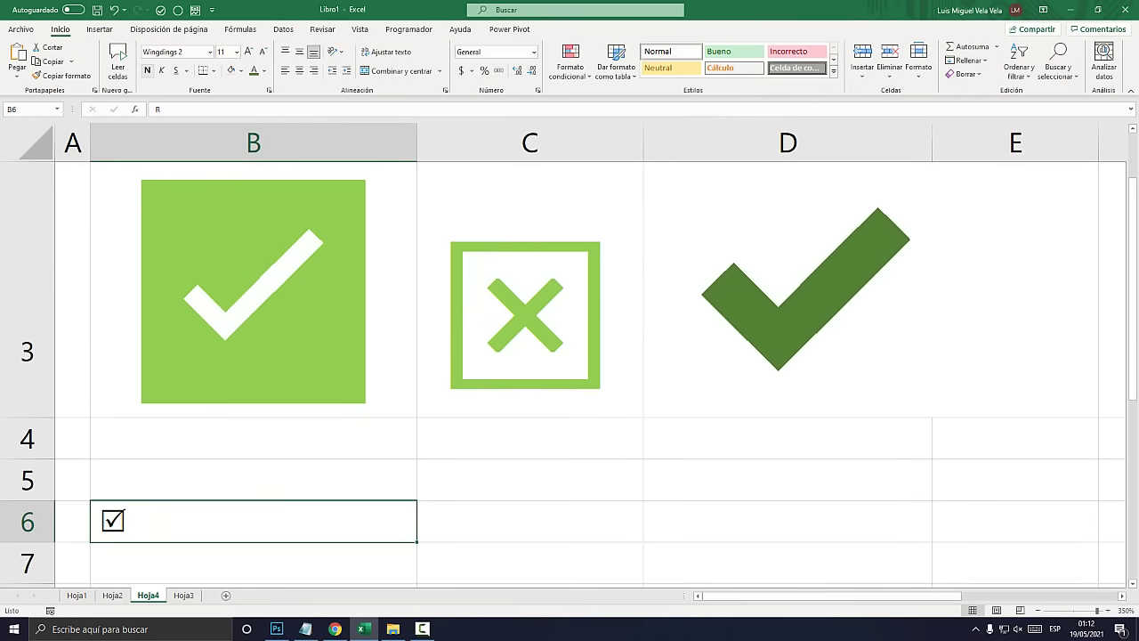
pyautogui.click(146, 70)
pyautogui.click(248, 51)
pyautogui.click(248, 51)
pyautogui.click(248, 51)
pyautogui.click(249, 51)
pyautogui.click(248, 51)
pyautogui.click(248, 51)
pyautogui.click(248, 51)
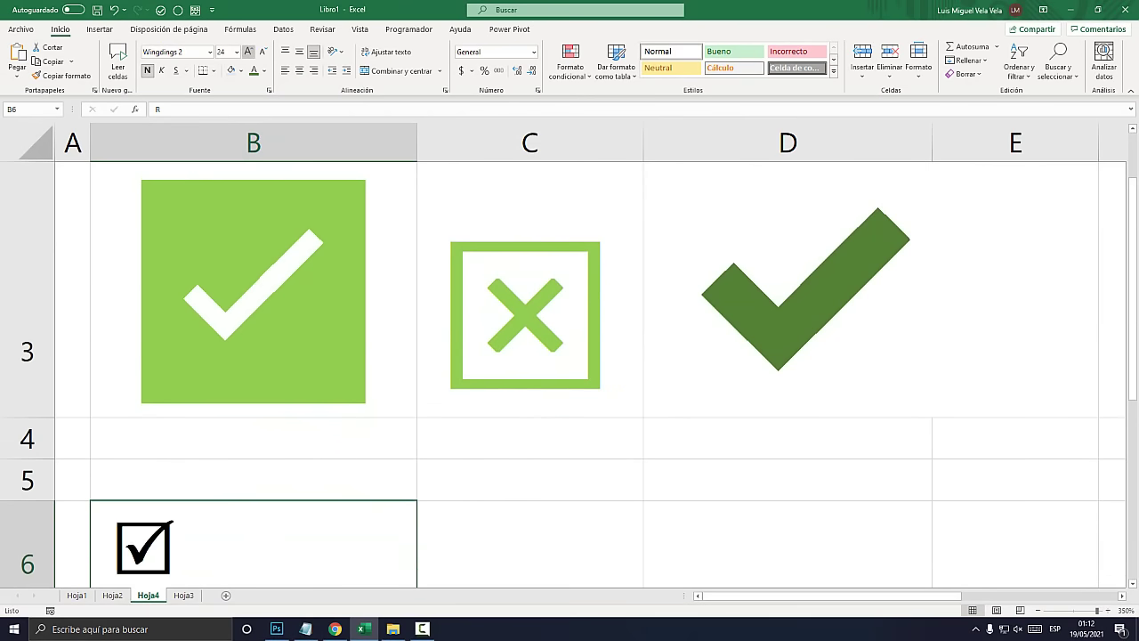
pyautogui.click(248, 50)
pyautogui.click(249, 50)
pyautogui.click(248, 51)
# Step: Delete the four empty rows so the icons sit in row 1 and the check box sits in B2
pyautogui.scroll(2, 569, 356)
pyautogui.scroll(-1, 570, 356)
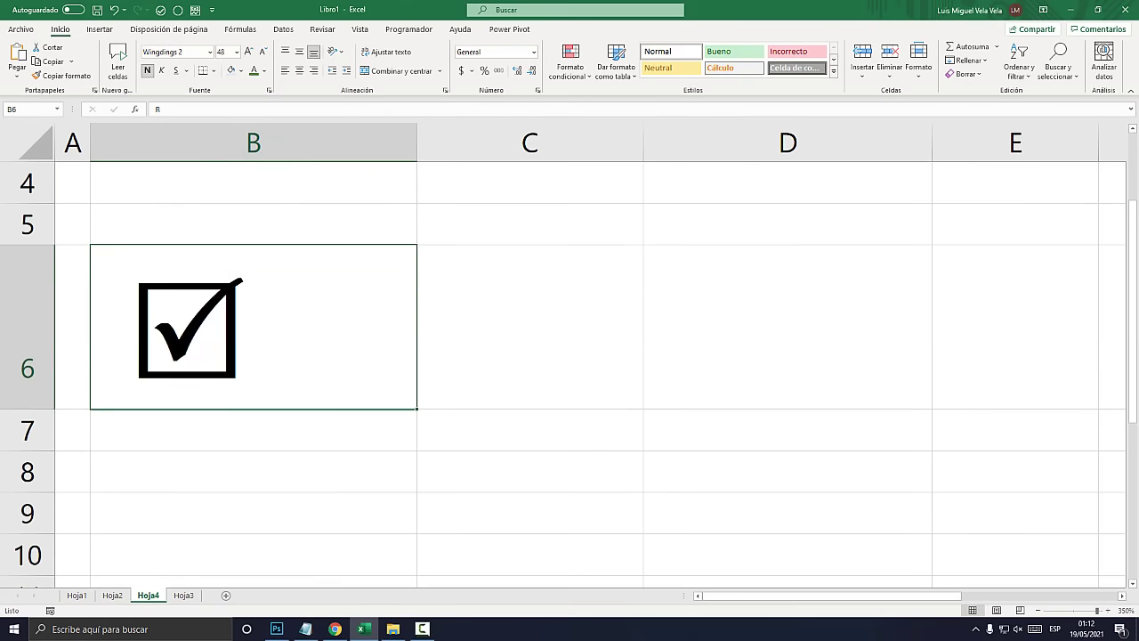
pyautogui.rightClick(25, 185)
pyautogui.click(57, 304)
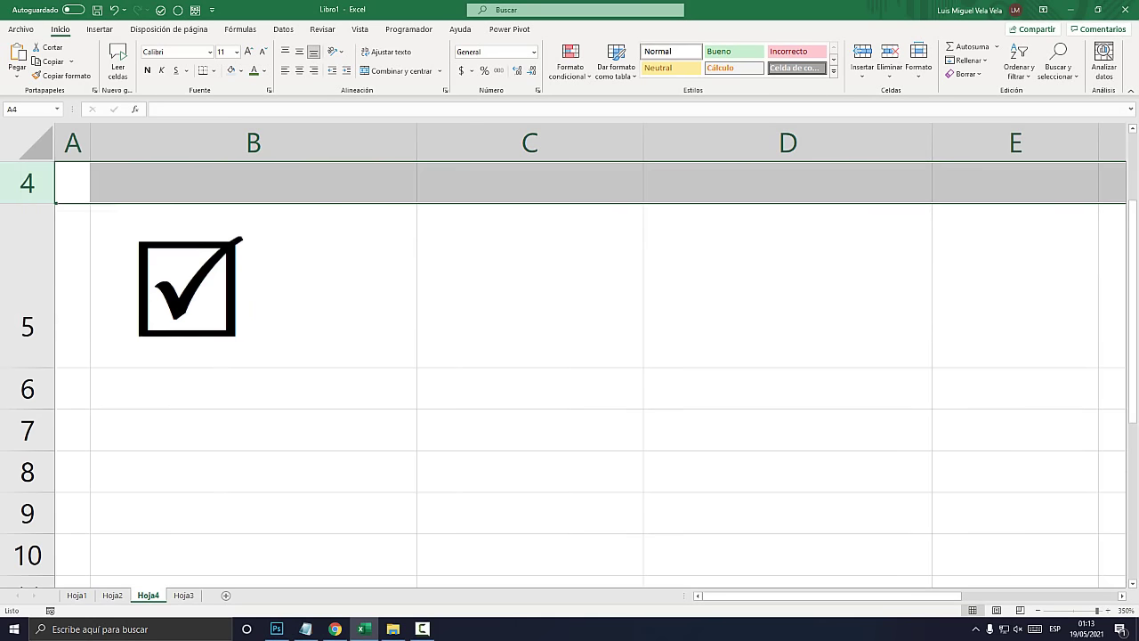
pyautogui.scroll(1, 35, 356)
pyautogui.rightClick(28, 524)
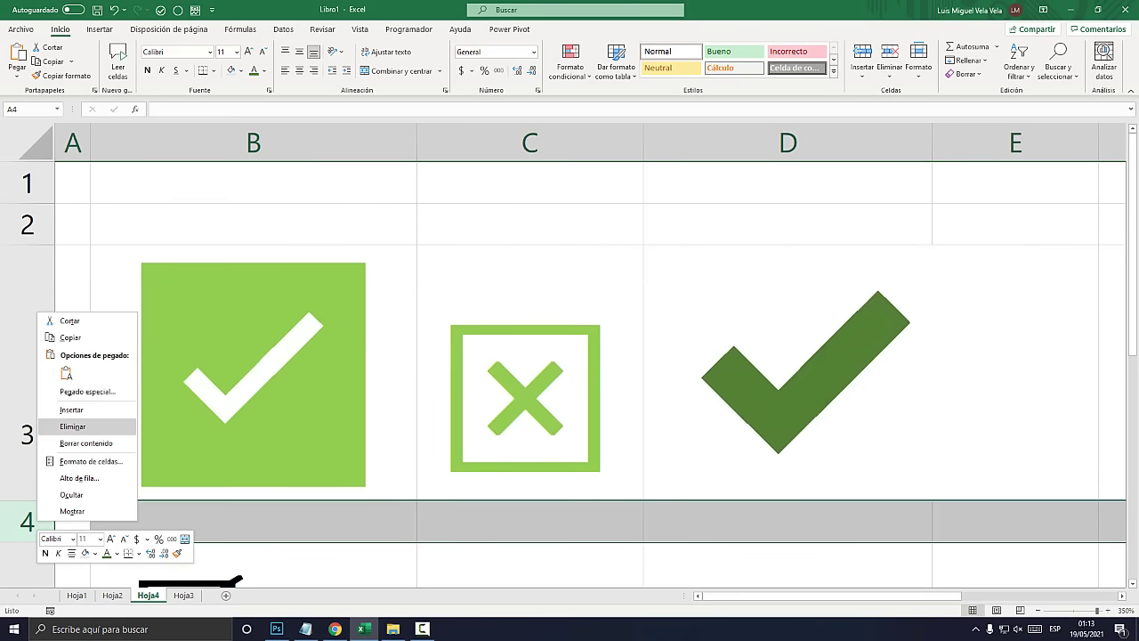
pyautogui.click(73, 426)
pyautogui.rightClick(26, 183)
pyautogui.click(55, 303)
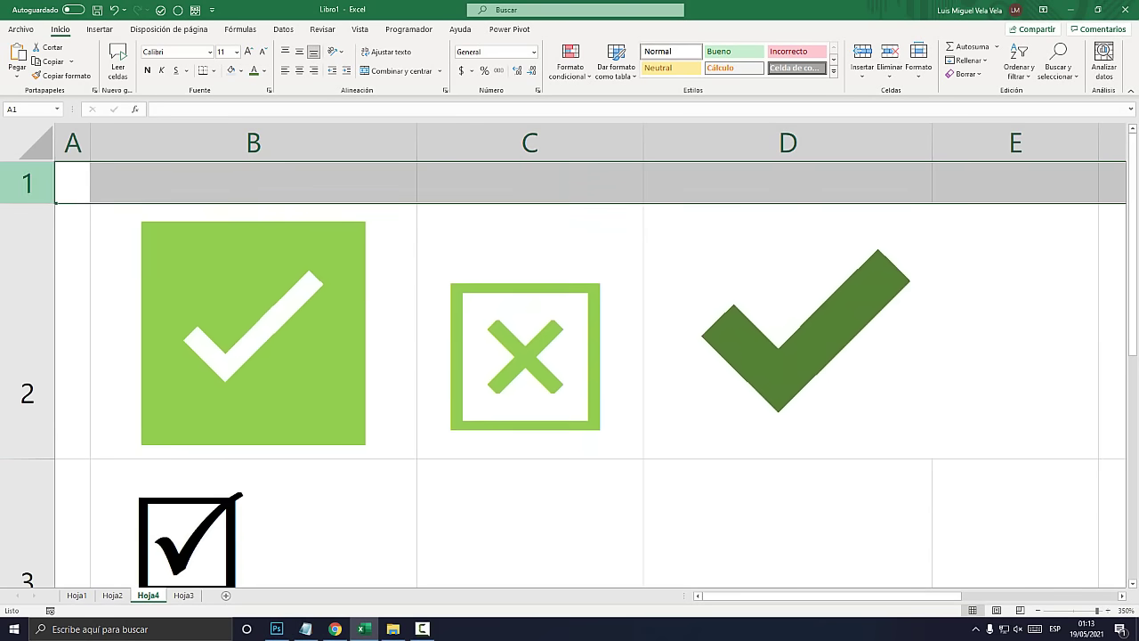
pyautogui.rightClick(36, 182)
pyautogui.click(80, 296)
# Step: Give the B2 check box a dark green font colour
pyautogui.click(267, 498)
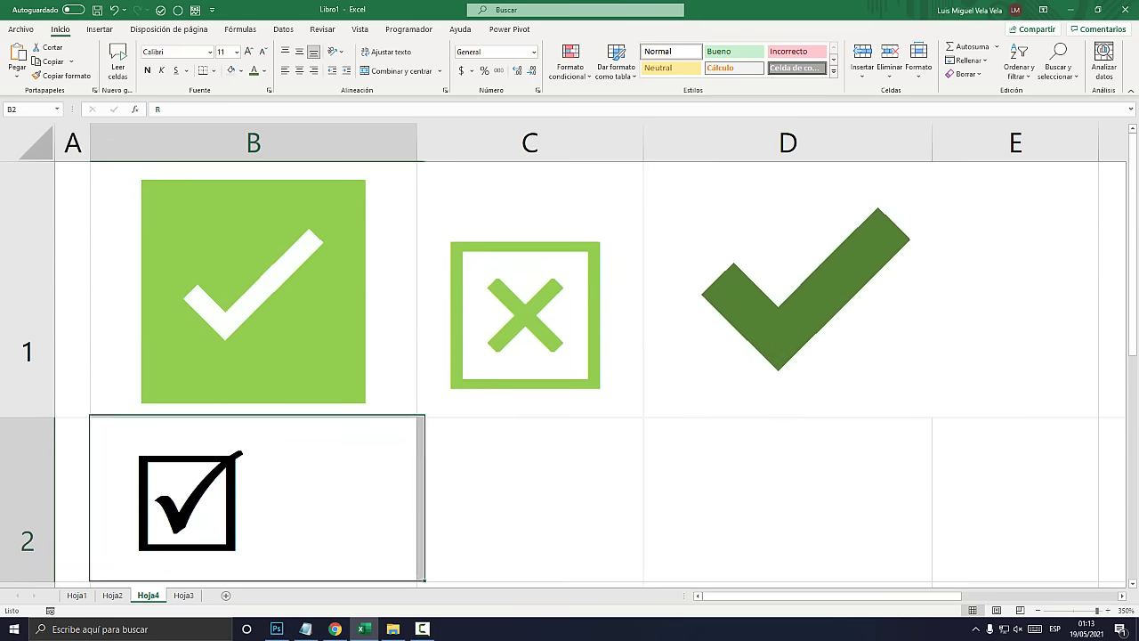
pyautogui.click(254, 70)
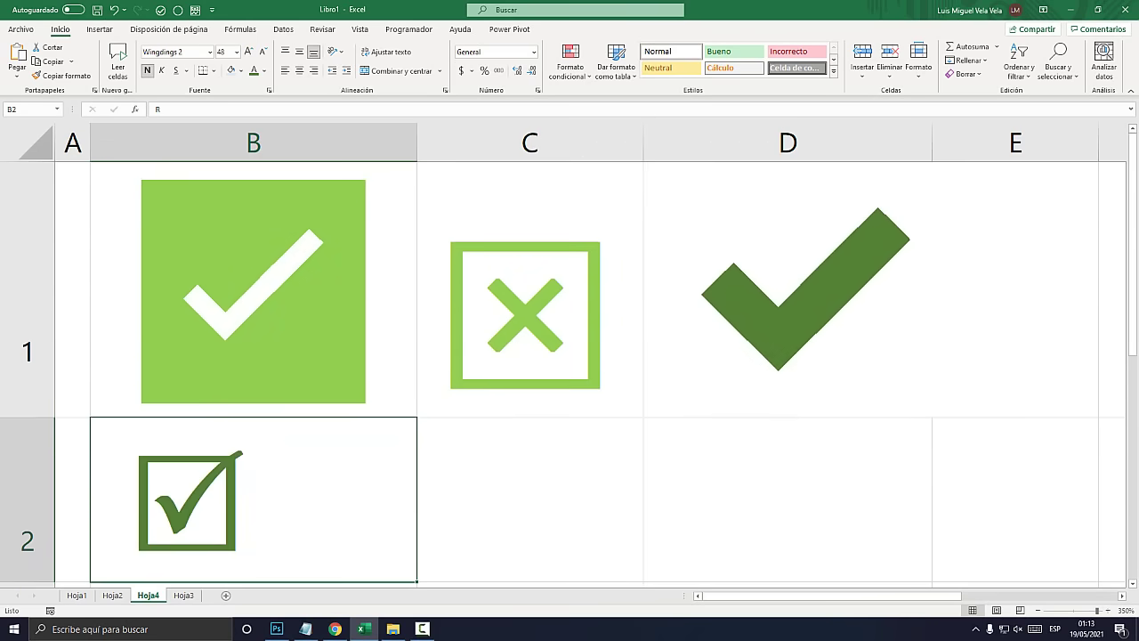
pyautogui.click(530, 498)
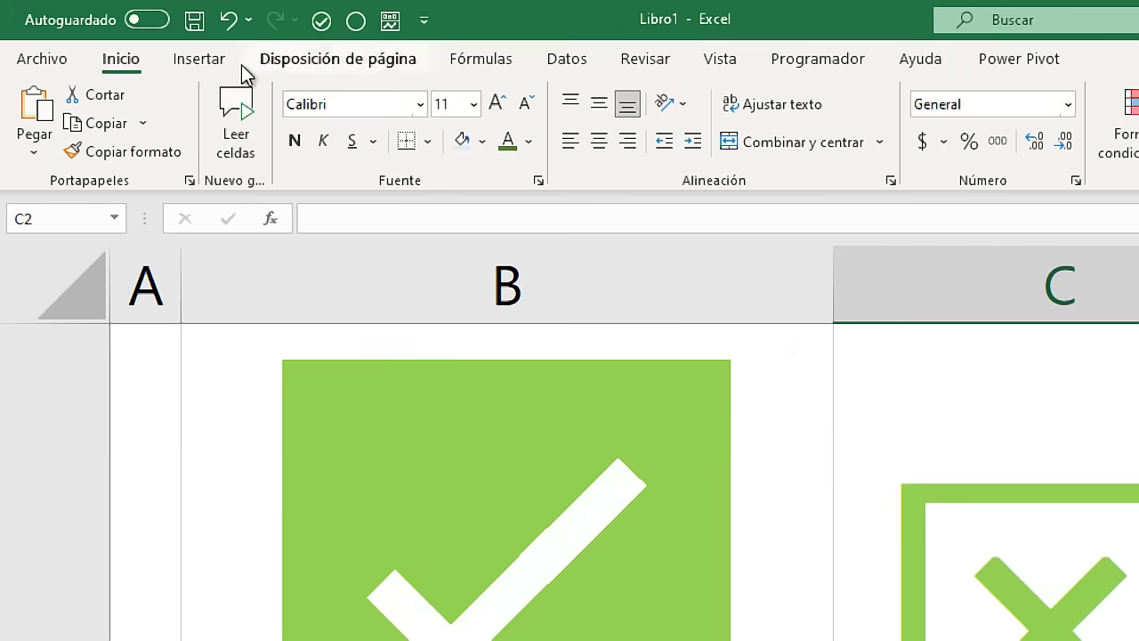
# Step: Insert the plain Wingdings 2 check mark (code 80) into cell C2
pyautogui.click(109, 33)
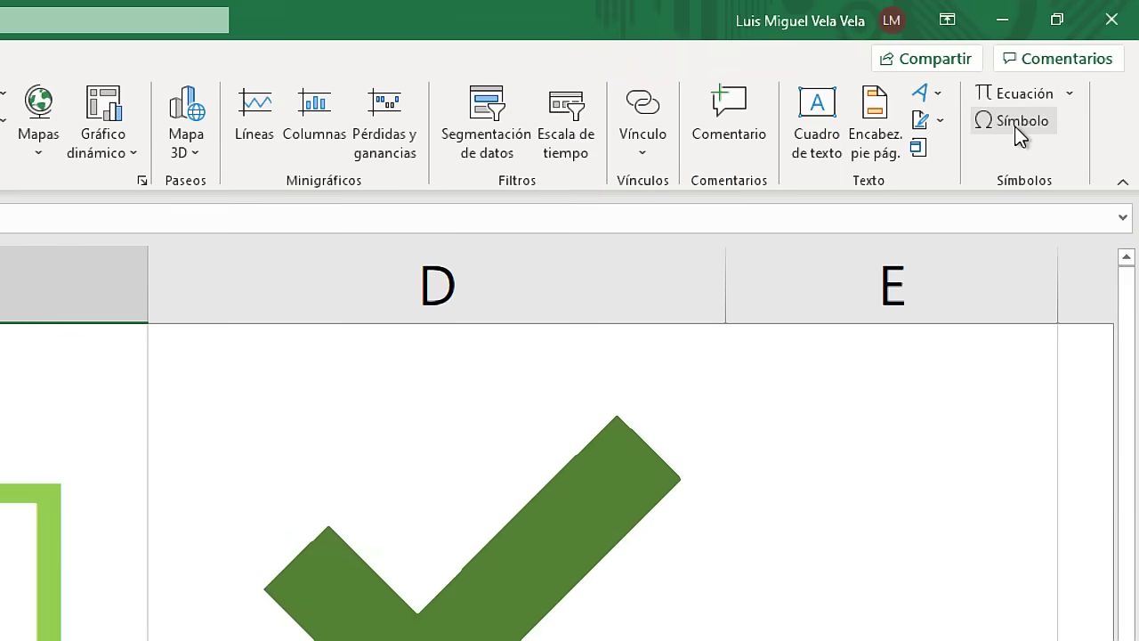
pyautogui.click(1076, 59)
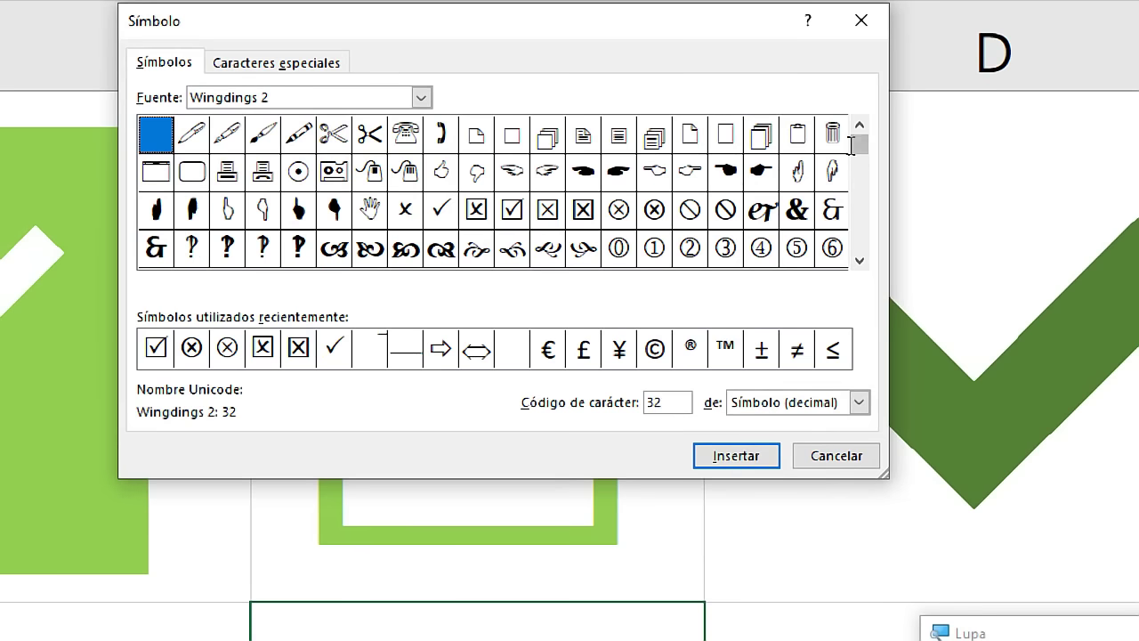
pyautogui.click(439, 212)
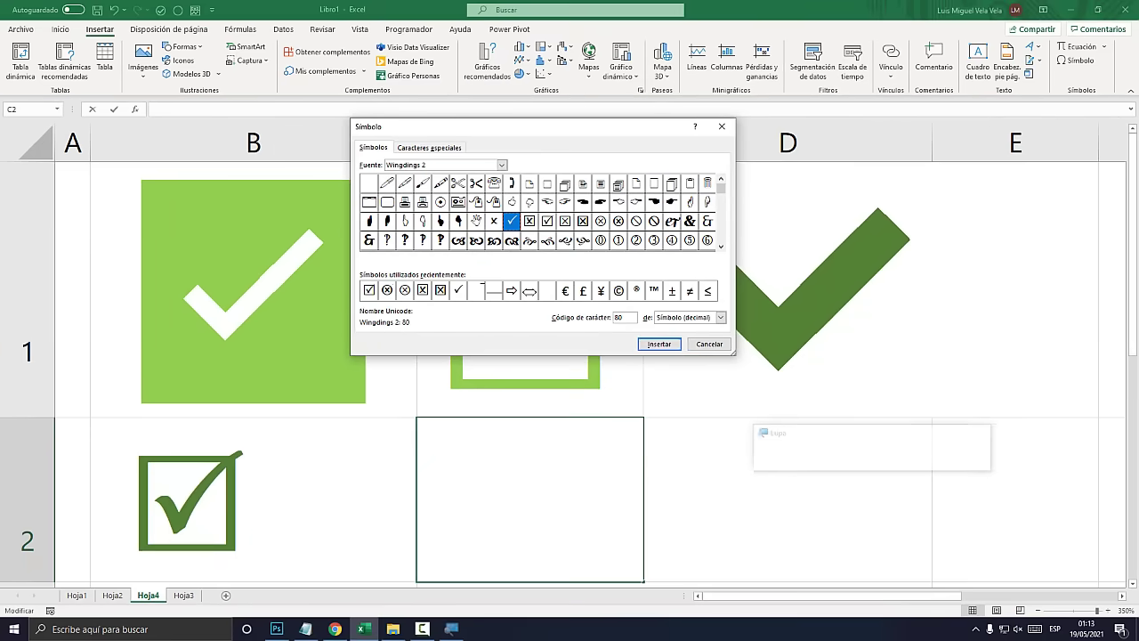
pyautogui.press('Return')
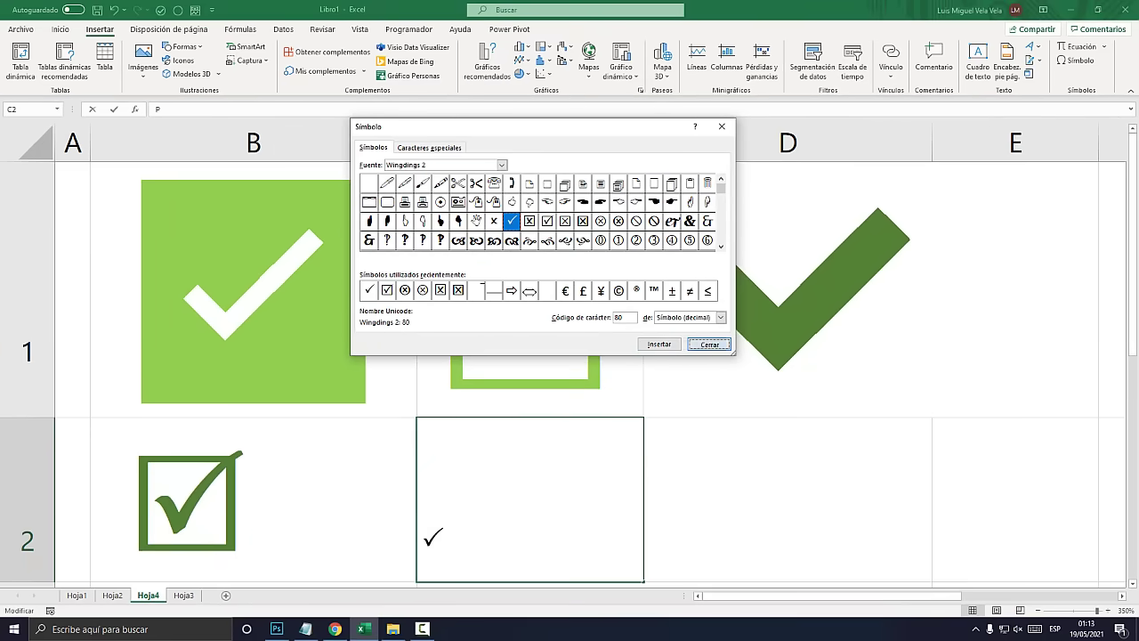
pyautogui.press('Return')
pyautogui.press('Tab')
pyautogui.hotkey('shift', 'Tab')
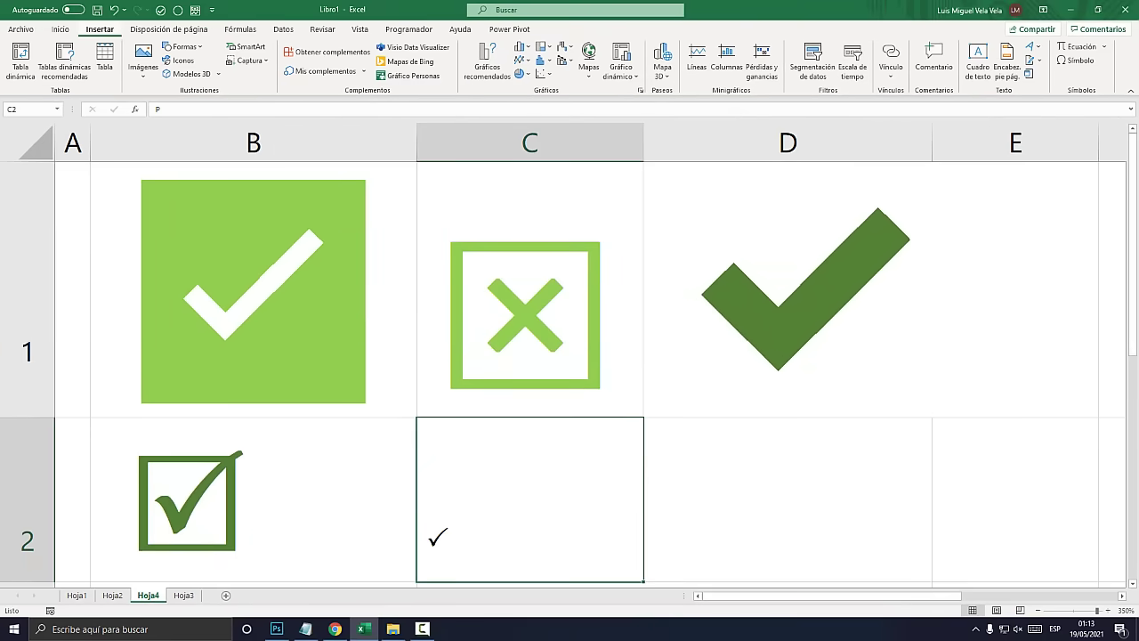
pyautogui.click(60, 28)
# Step: Make the C2 check mark bold, dark green and size 72
pyautogui.click(248, 52)
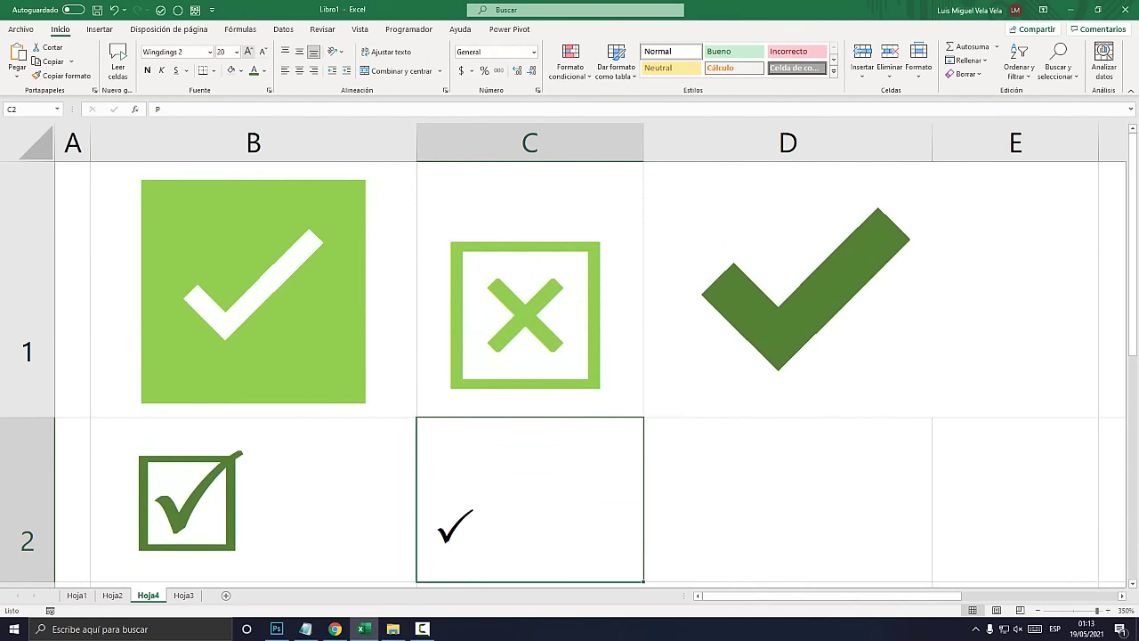
pyautogui.click(248, 52)
pyautogui.click(248, 51)
pyautogui.click(254, 70)
pyautogui.click(147, 70)
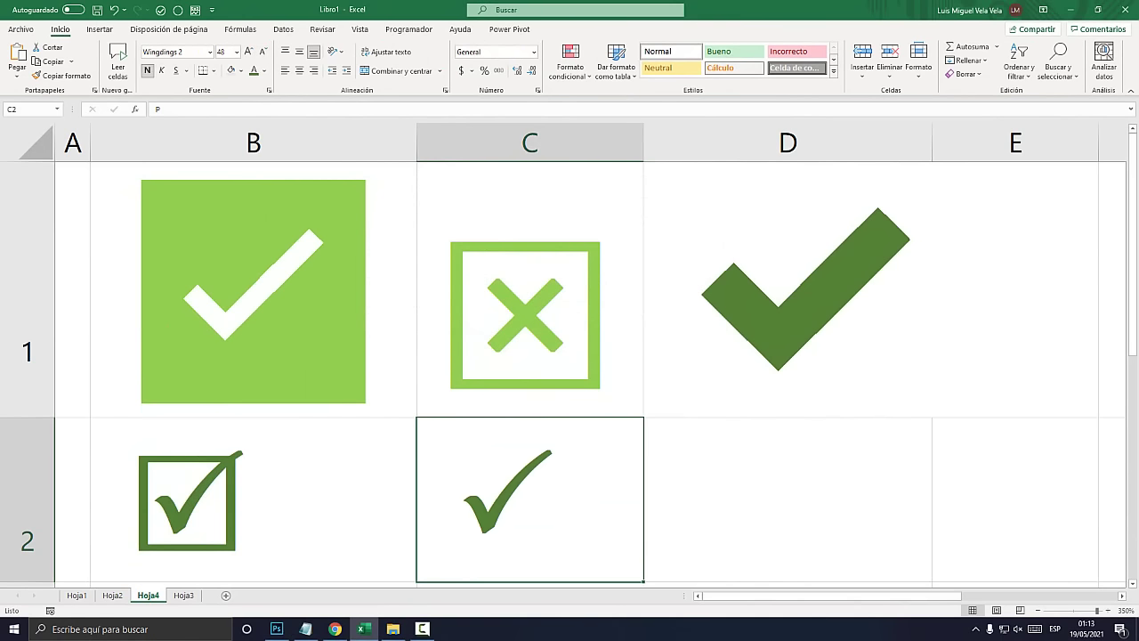
pyautogui.click(248, 51)
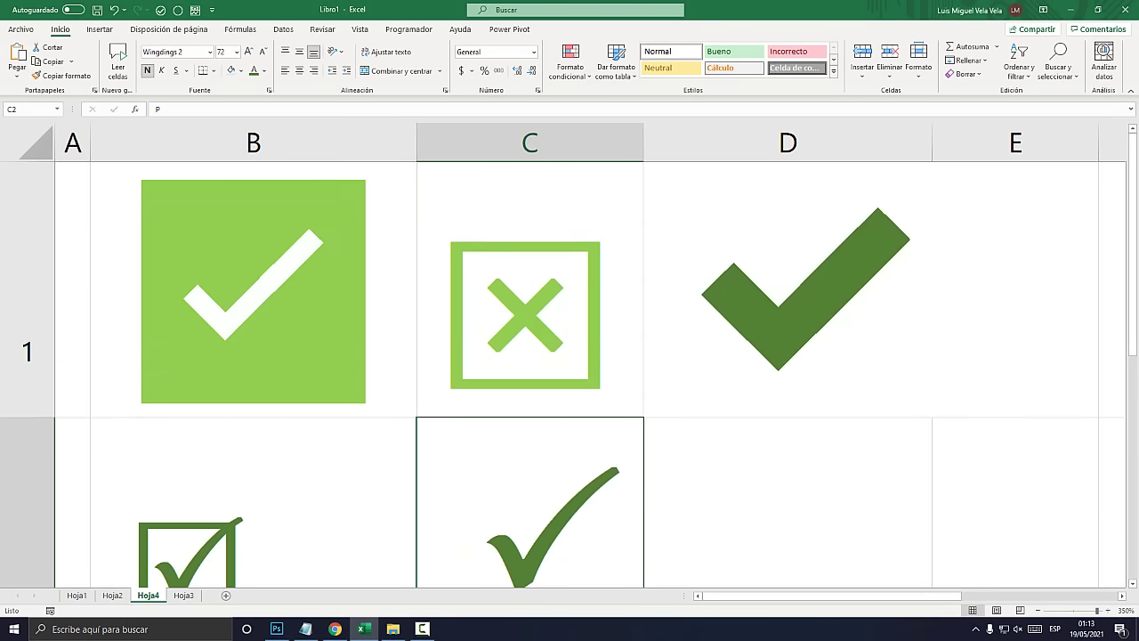
pyautogui.click(787, 289)
pyautogui.click(530, 499)
# Step: Select cell C6 and open the Programador > Insertar list of form controls
pyautogui.scroll(-2, 569, 374)
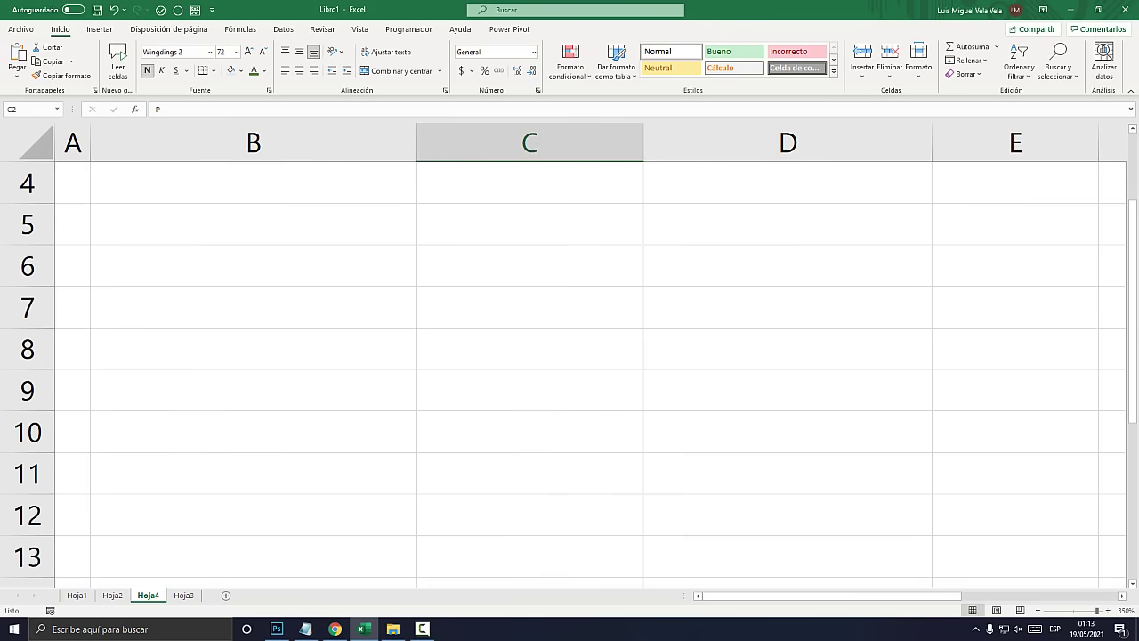
pyautogui.scroll(1, 570, 374)
pyautogui.scroll(-1, 570, 374)
pyautogui.click(253, 265)
pyautogui.click(530, 266)
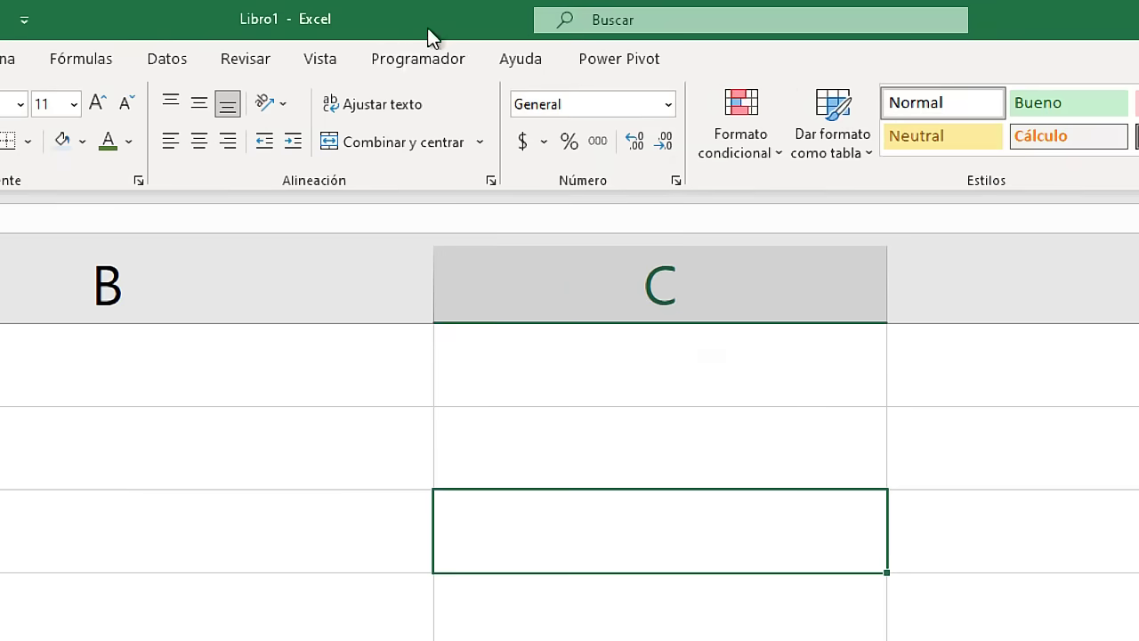
pyautogui.click(413, 32)
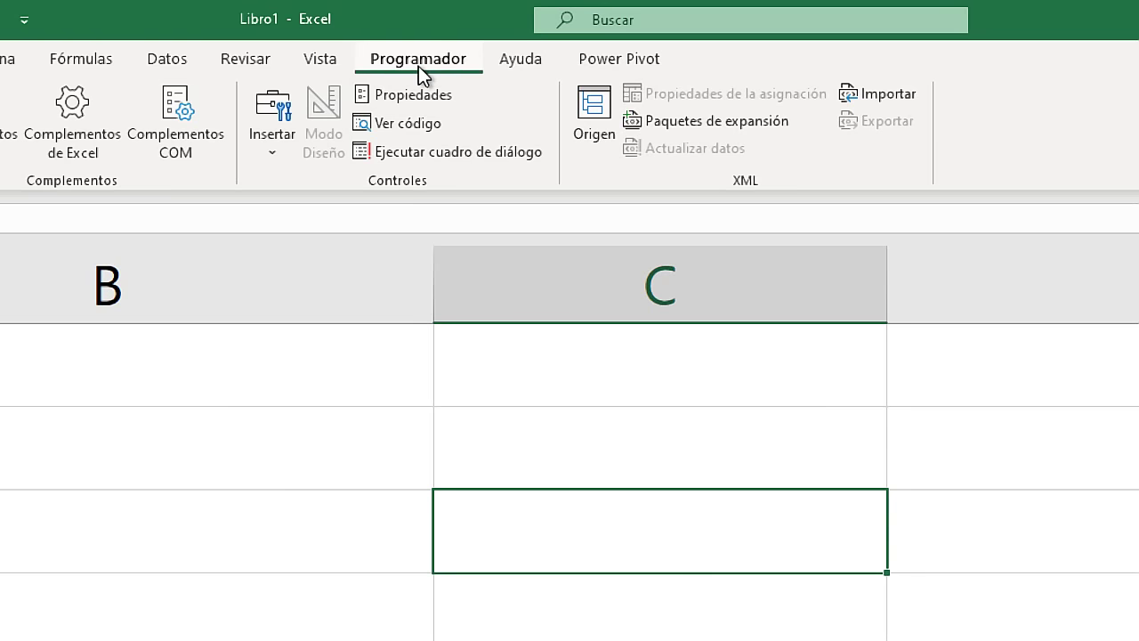
pyautogui.click(270, 150)
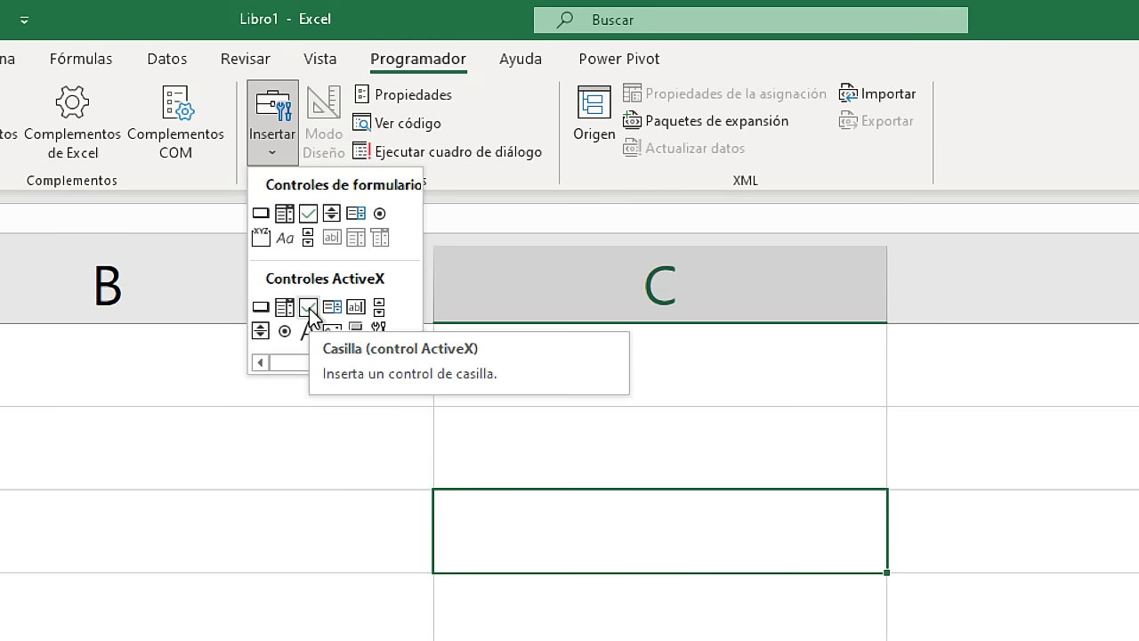
# Step: Draw a form checkbox over C6, relabel it 'Leche', and leave it unticked
pyautogui.click(308, 218)
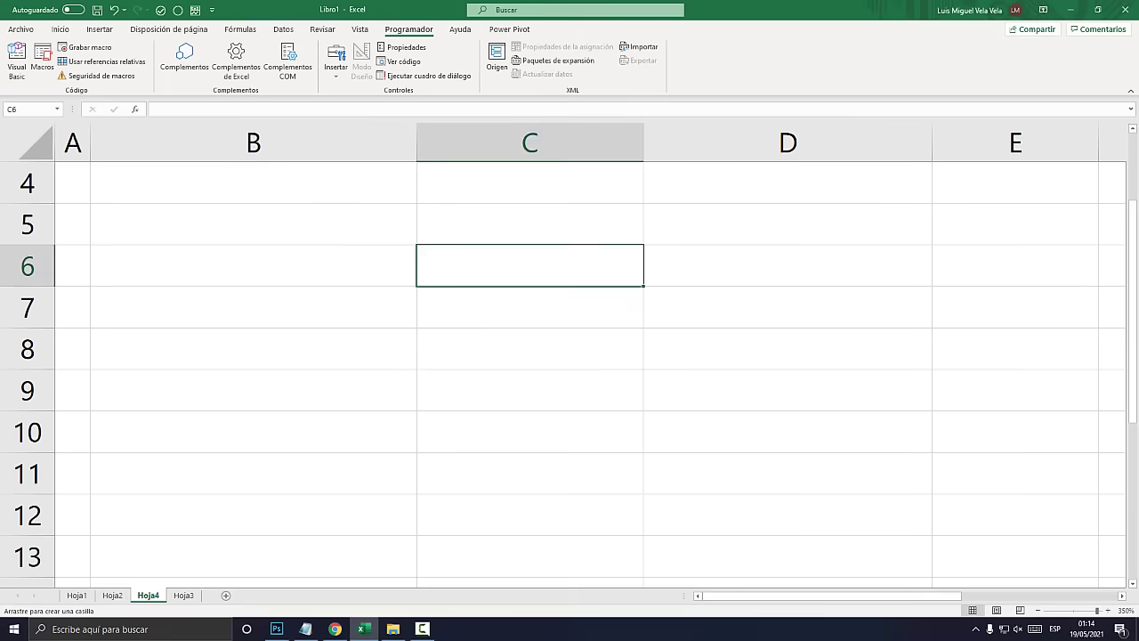
pyautogui.moveTo(423, 244); pyautogui.dragTo(508, 294)
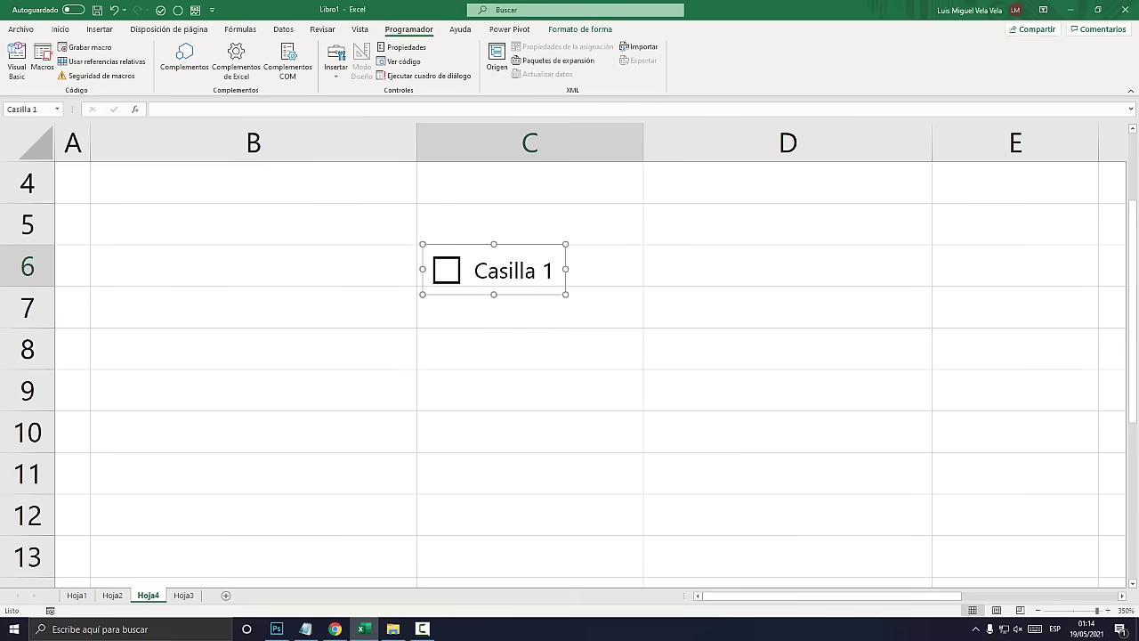
pyautogui.press('super+plus')
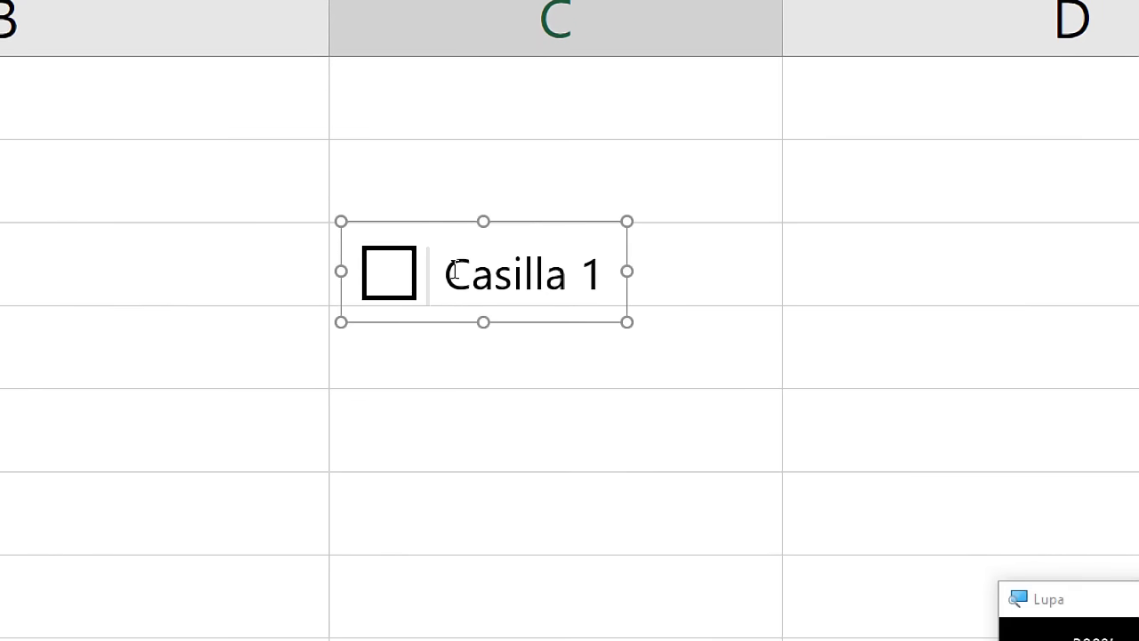
pyautogui.press('Delete')
pyautogui.press('Delete')
pyautogui.press('Delete')
pyautogui.press('Delete')
pyautogui.press('Delete')
pyautogui.press('Delete')
pyautogui.press('Delete')
pyautogui.press('Delete')
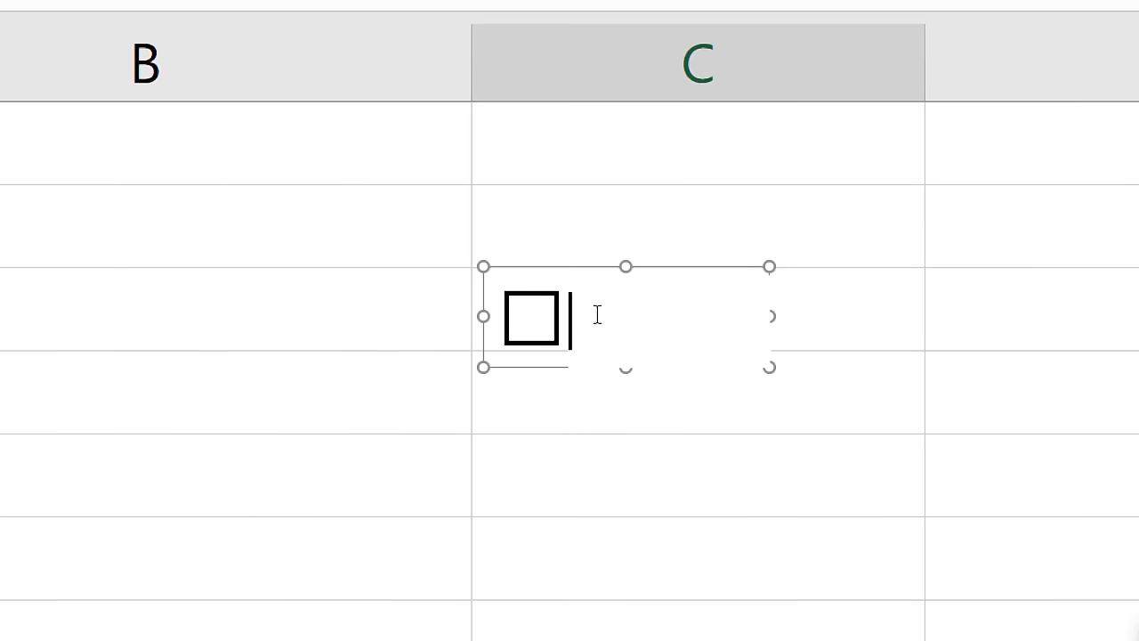
pyautogui.write('Leche')
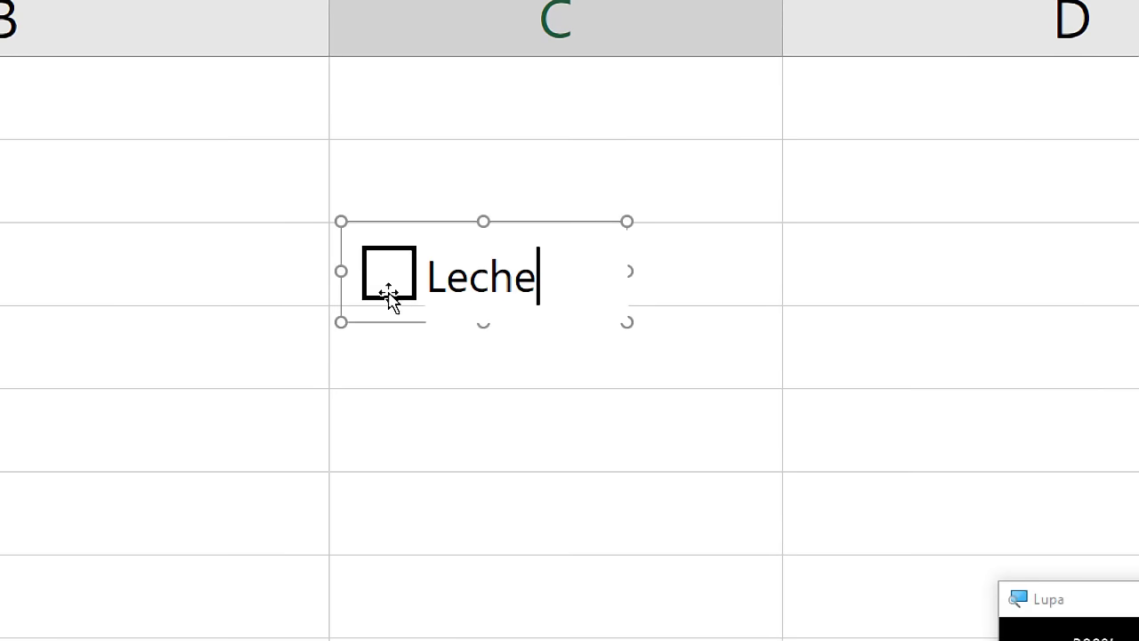
pyautogui.click(282, 275)
pyautogui.click(382, 279)
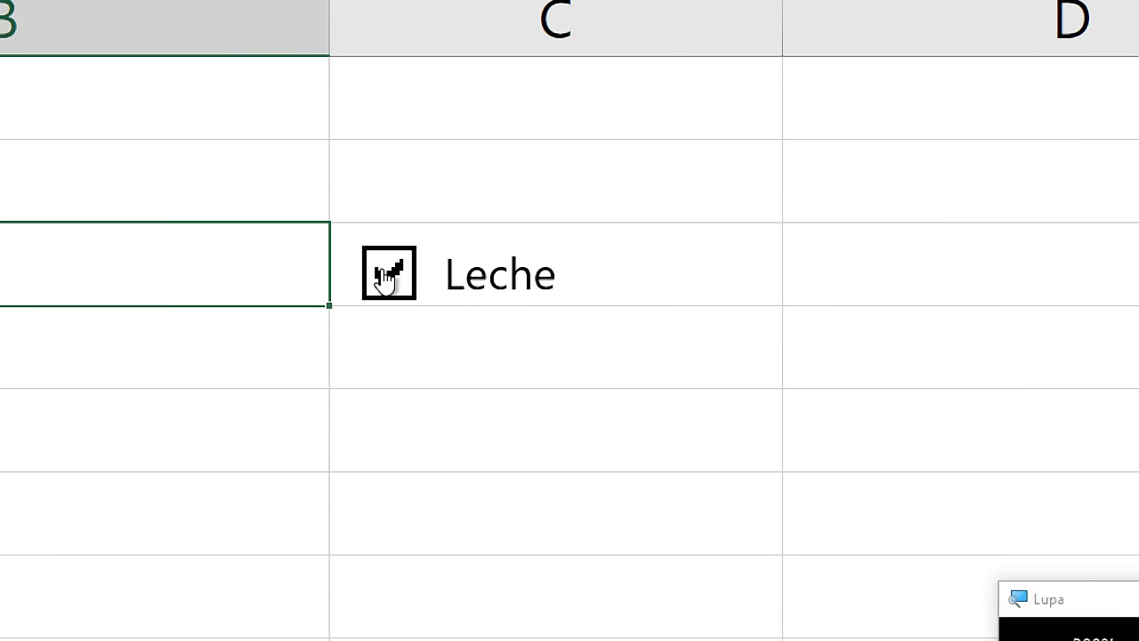
pyautogui.click(384, 281)
pyautogui.press('super+minus')
pyautogui.press('super+Escape')
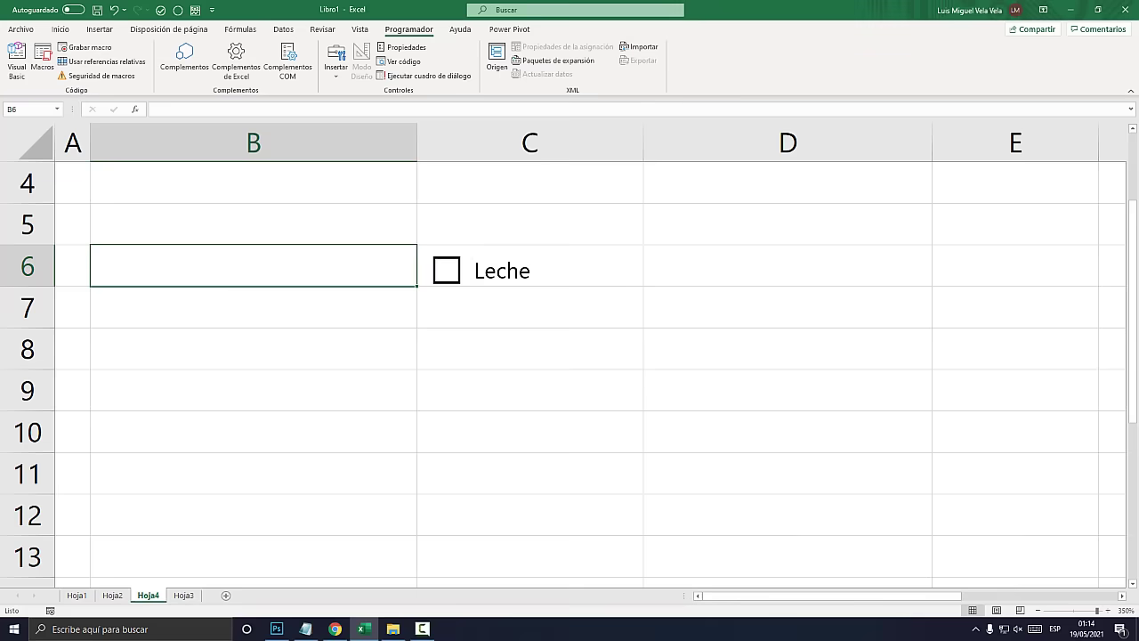
pyautogui.press('super+plus')
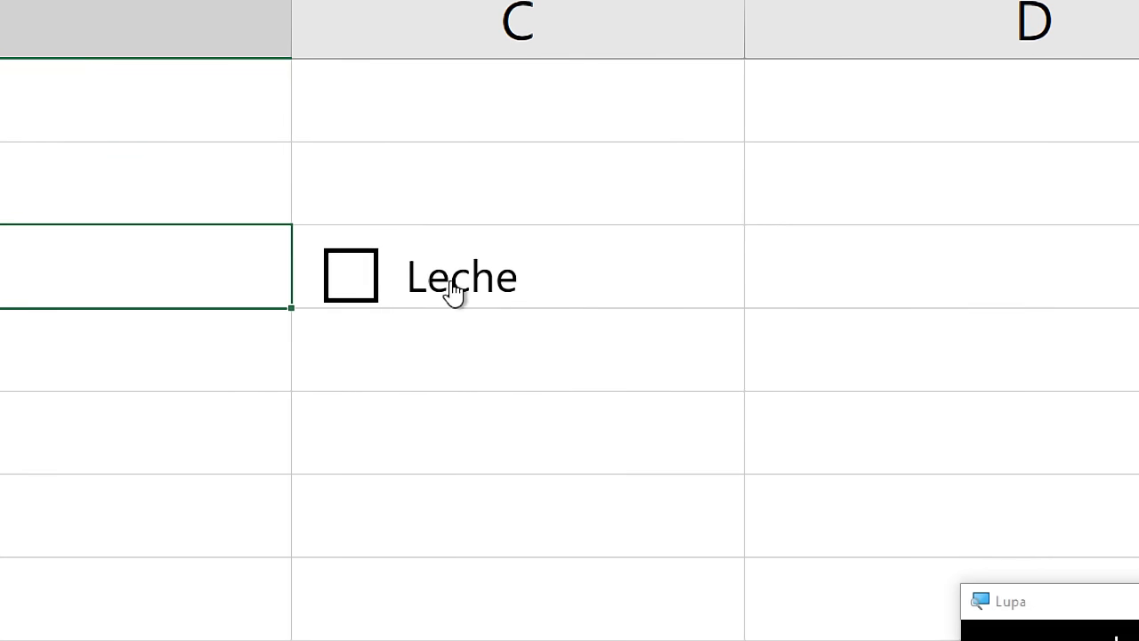
# Step: Link the Leche checkbox to cell $D$6 via Formato de control
pyautogui.rightClick(380, 279)
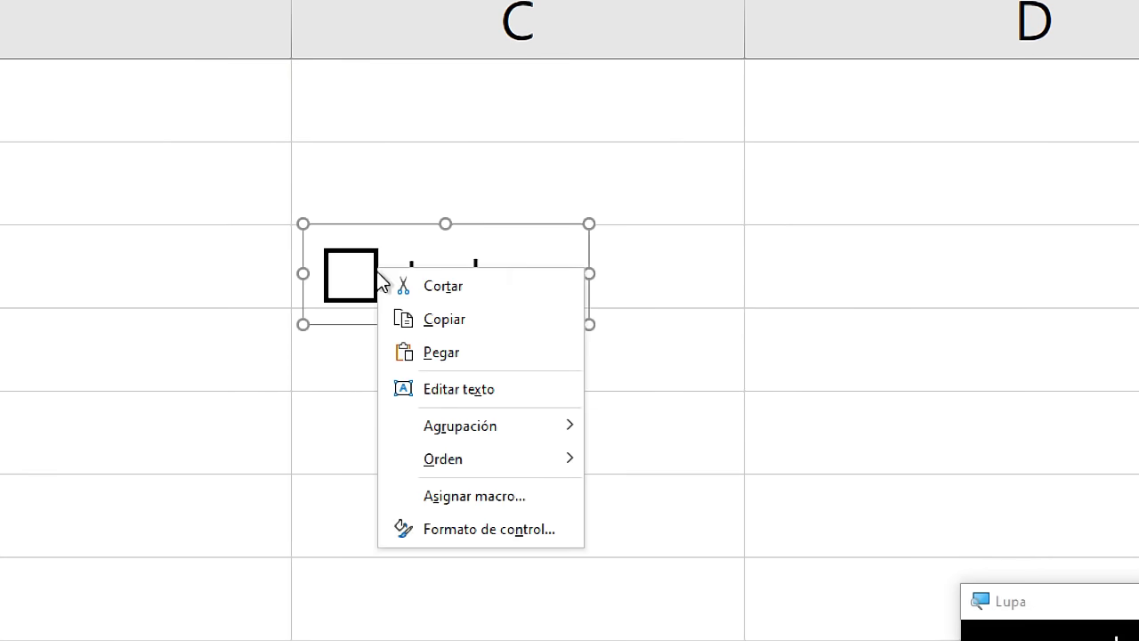
pyautogui.click(522, 531)
pyautogui.press('super+Escape')
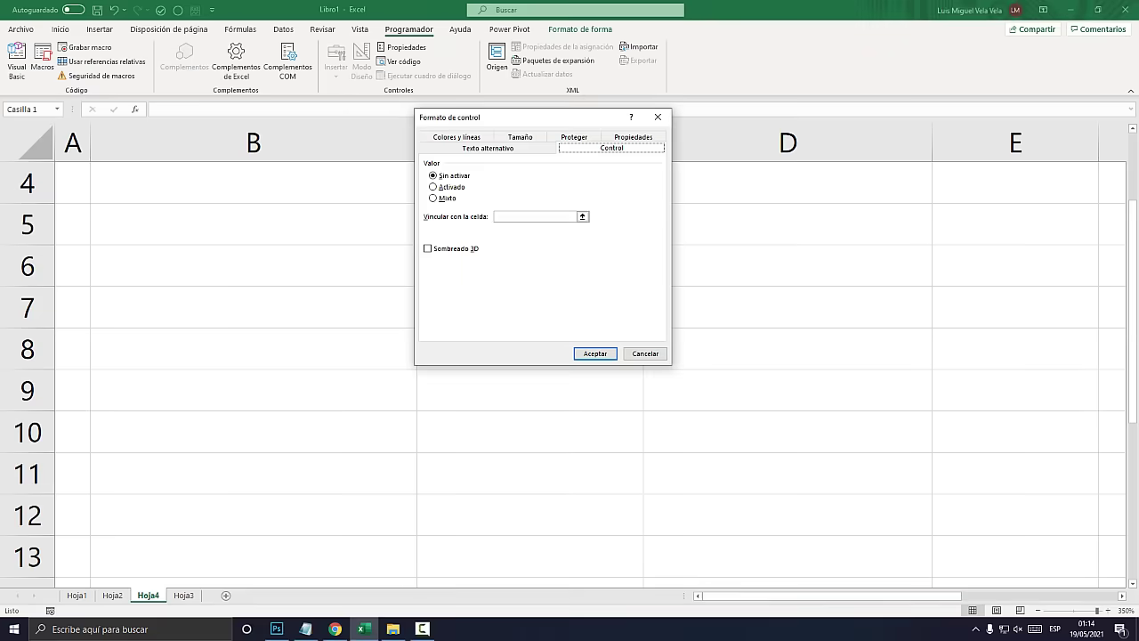
pyautogui.moveTo(507, 117); pyautogui.dragTo(674, 206)
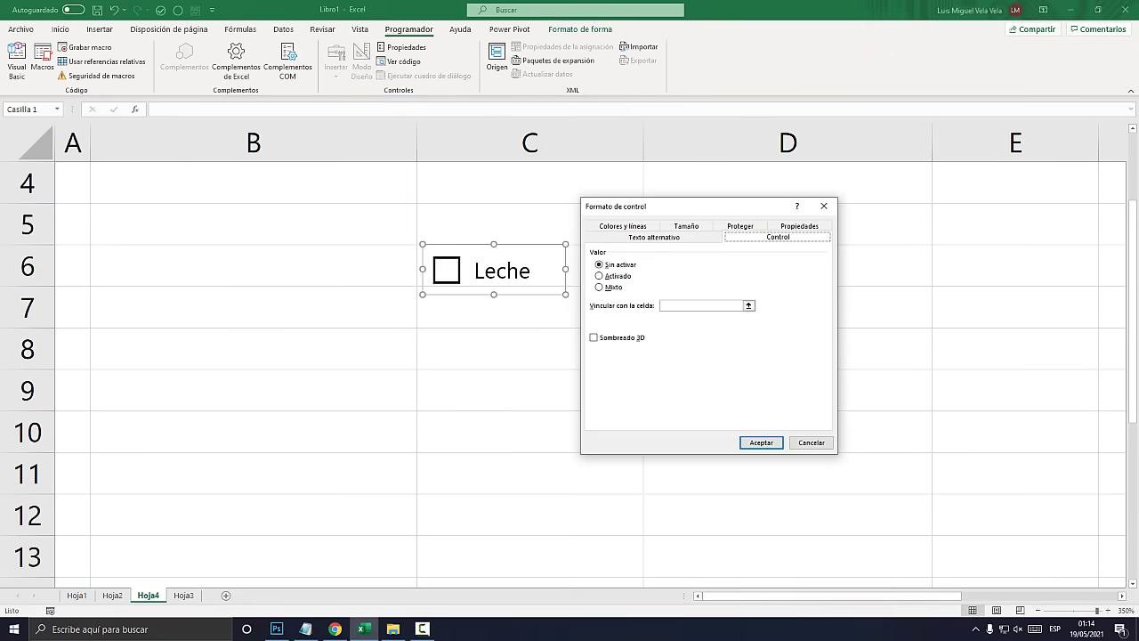
pyautogui.press('super+plus')
pyautogui.click(748, 305)
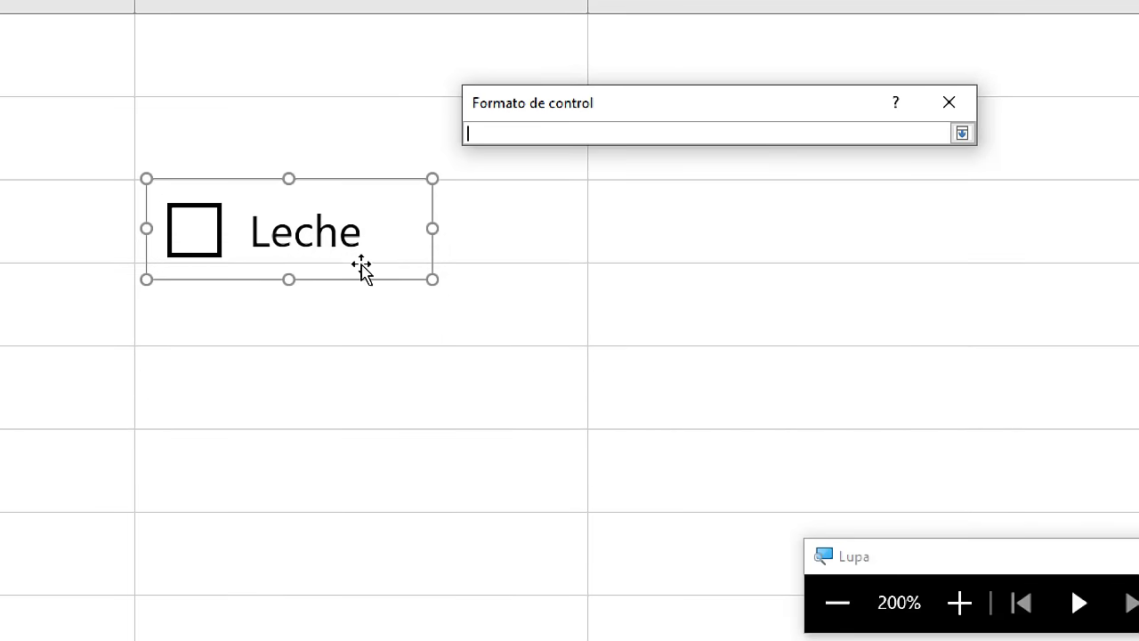
pyautogui.click(629, 226)
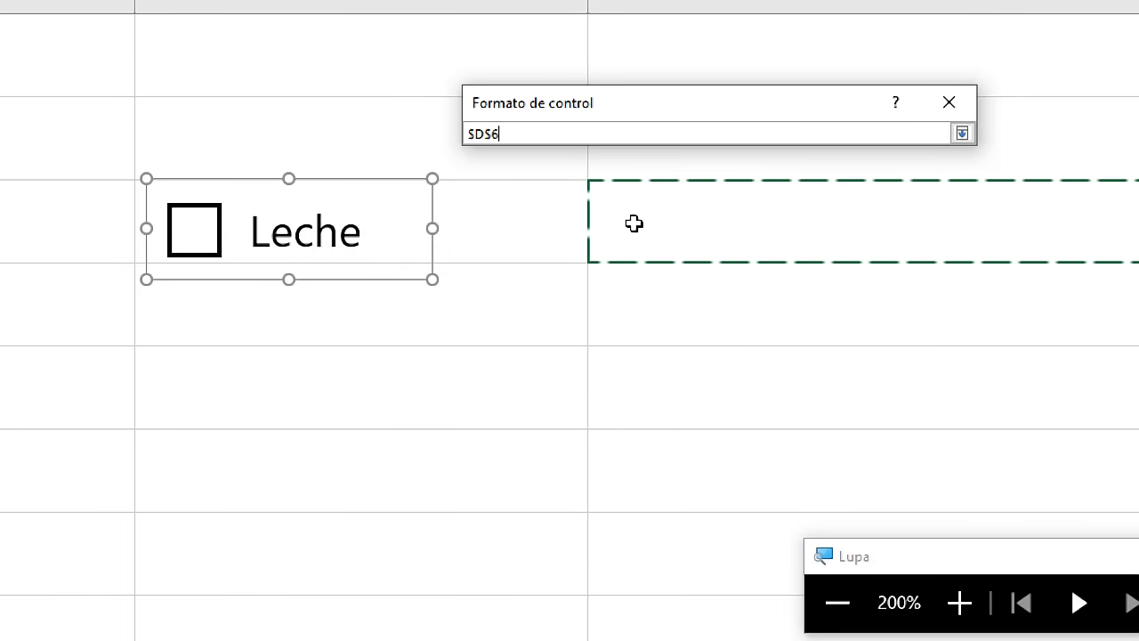
pyautogui.click(961, 134)
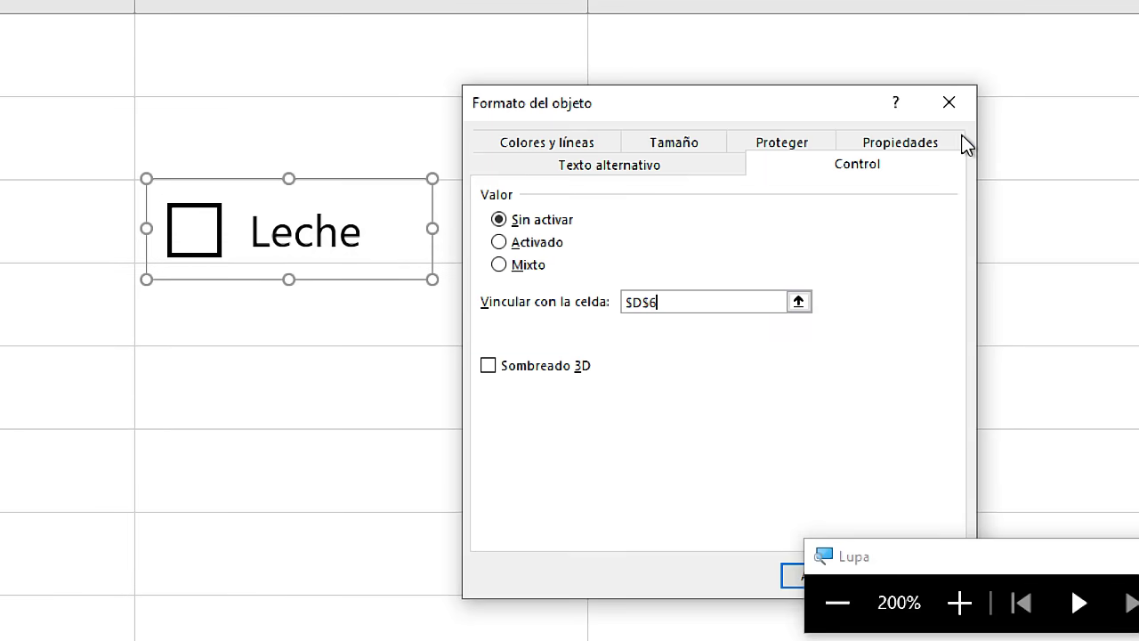
pyautogui.doubleClick(640, 302)
pyautogui.click(660, 302)
pyautogui.press('super+Escape')
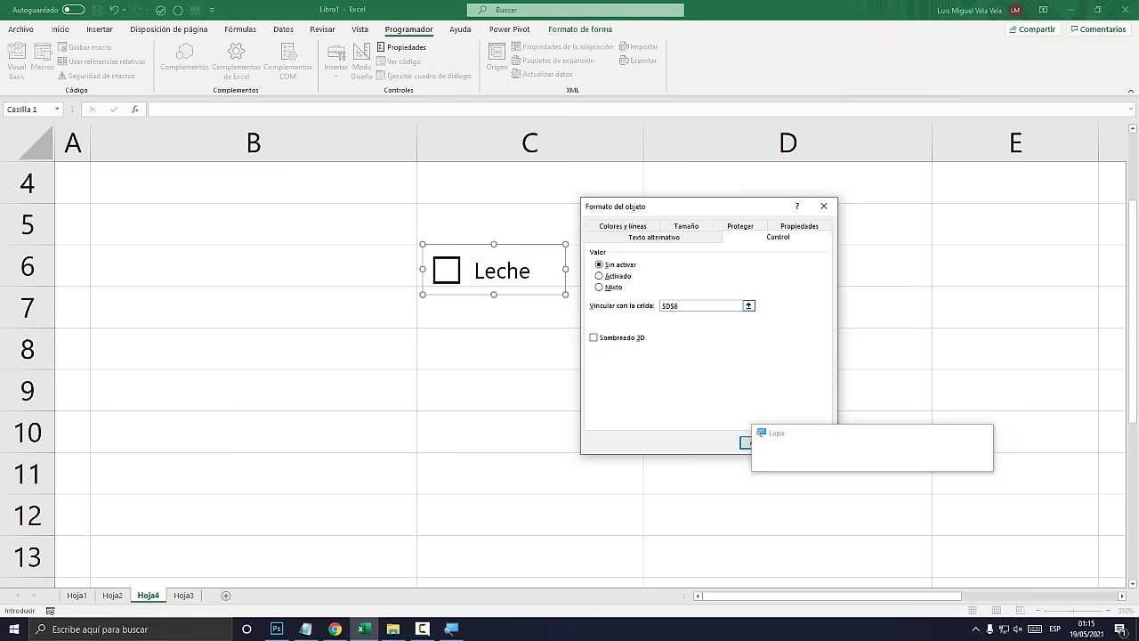
pyautogui.click(758, 442)
pyautogui.press('Escape')
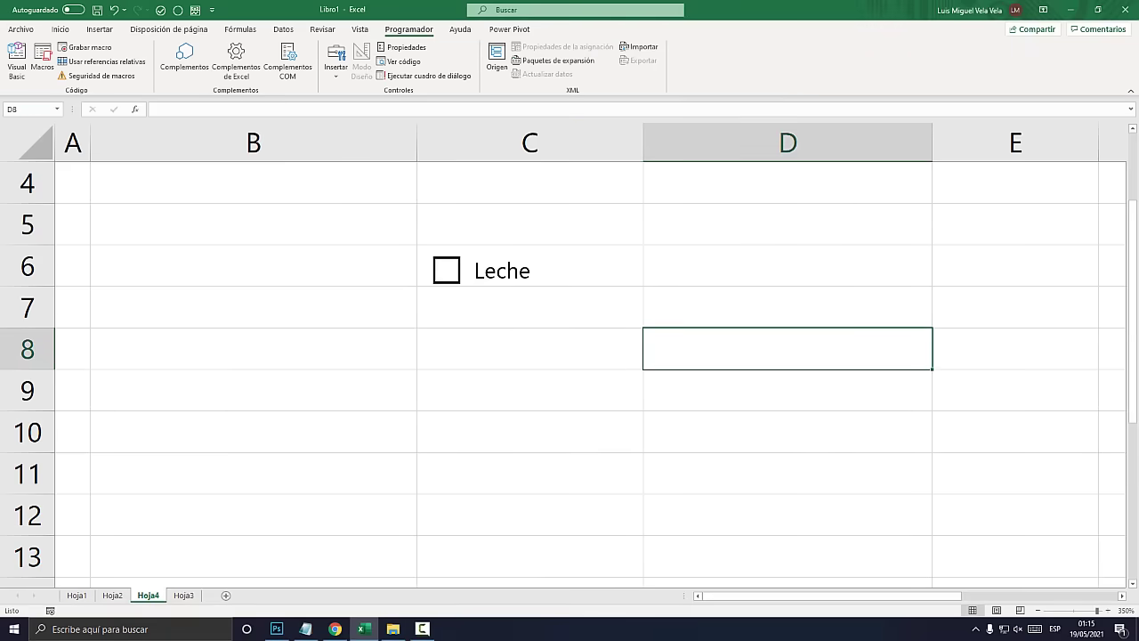
# Step: Tick and untick Leche to confirm D6 switches between VERDADERO and FALSO
pyautogui.click(445, 270)
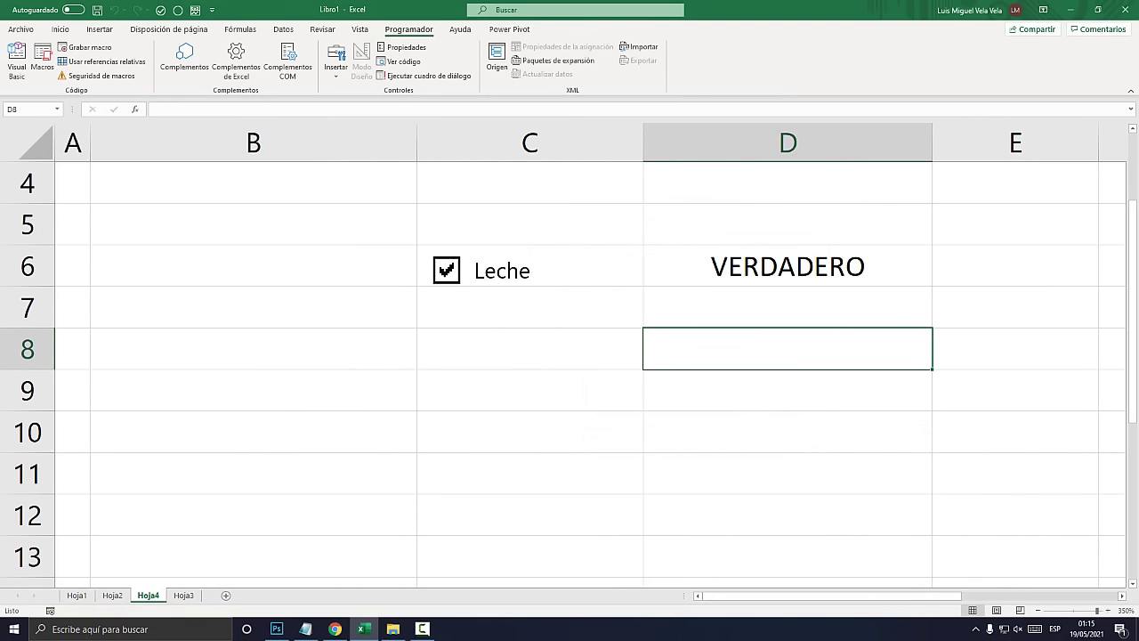
pyautogui.press('super+plus')
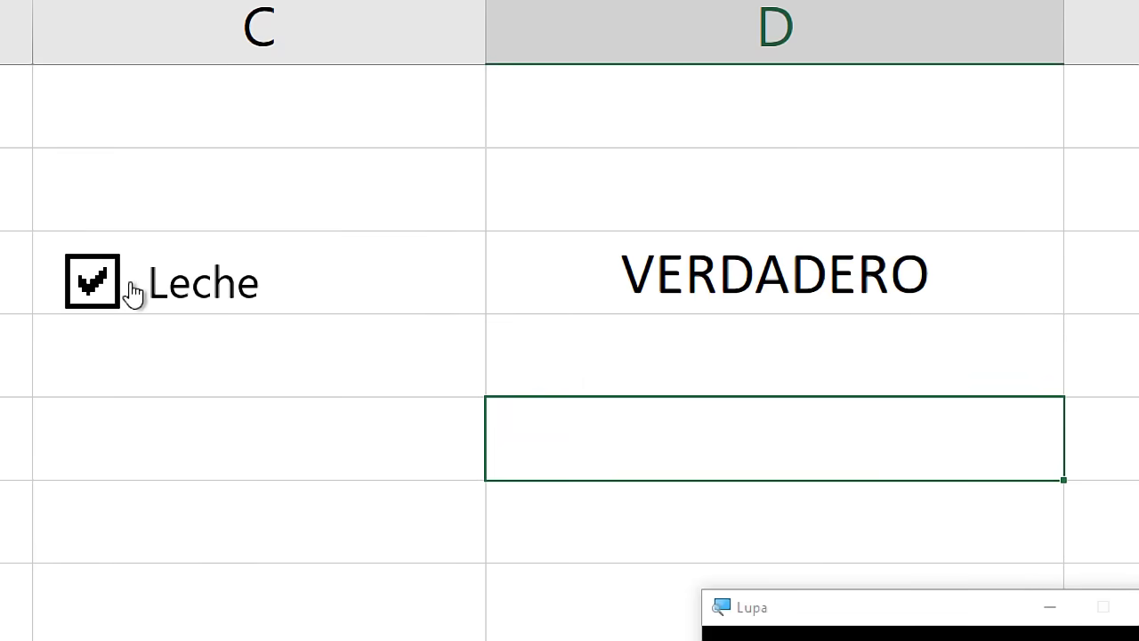
pyautogui.click(452, 275)
# Step: Start an SI formula in D7 with D6 as the tested cell
pyautogui.press('super+Escape')
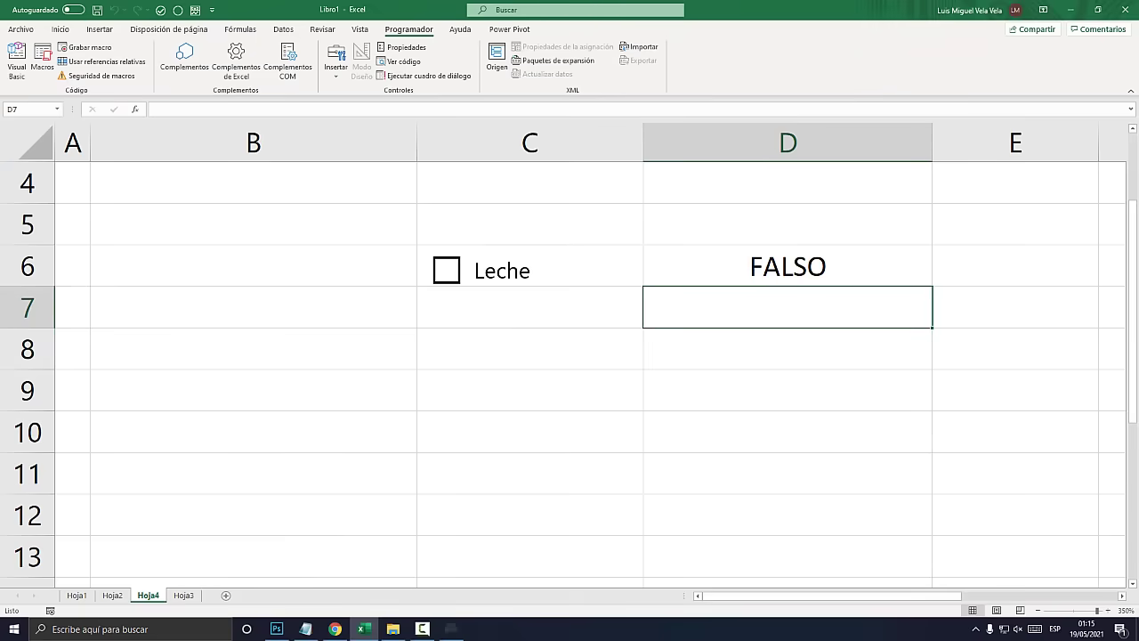
pyautogui.press('super+plus')
pyautogui.doubleClick(767, 308)
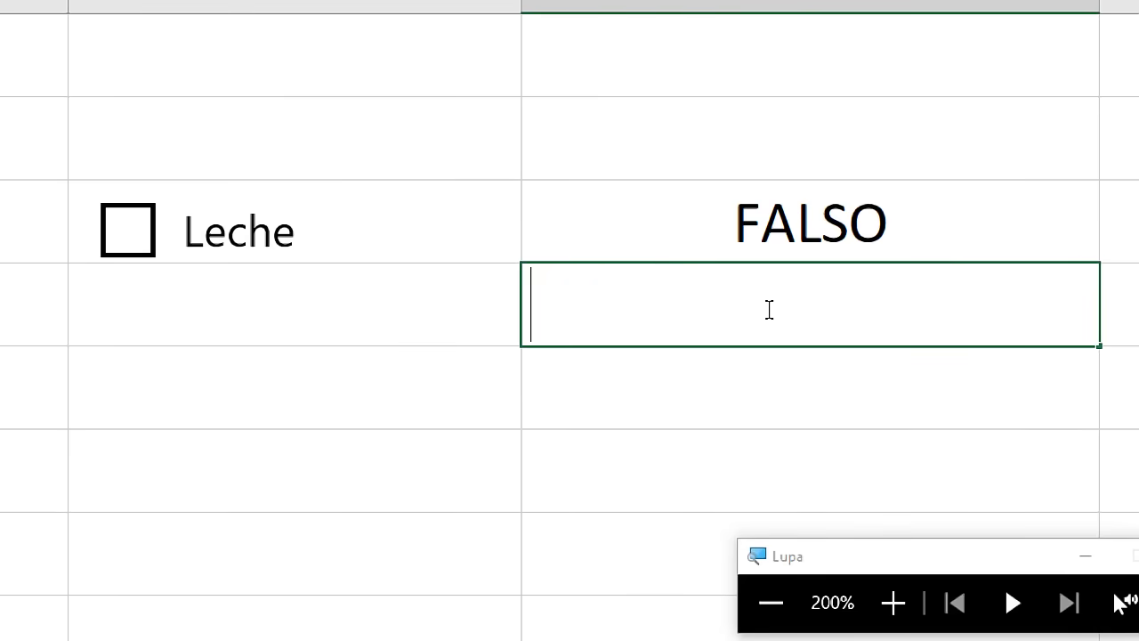
pyautogui.write('=si')
pyautogui.press('Tab')
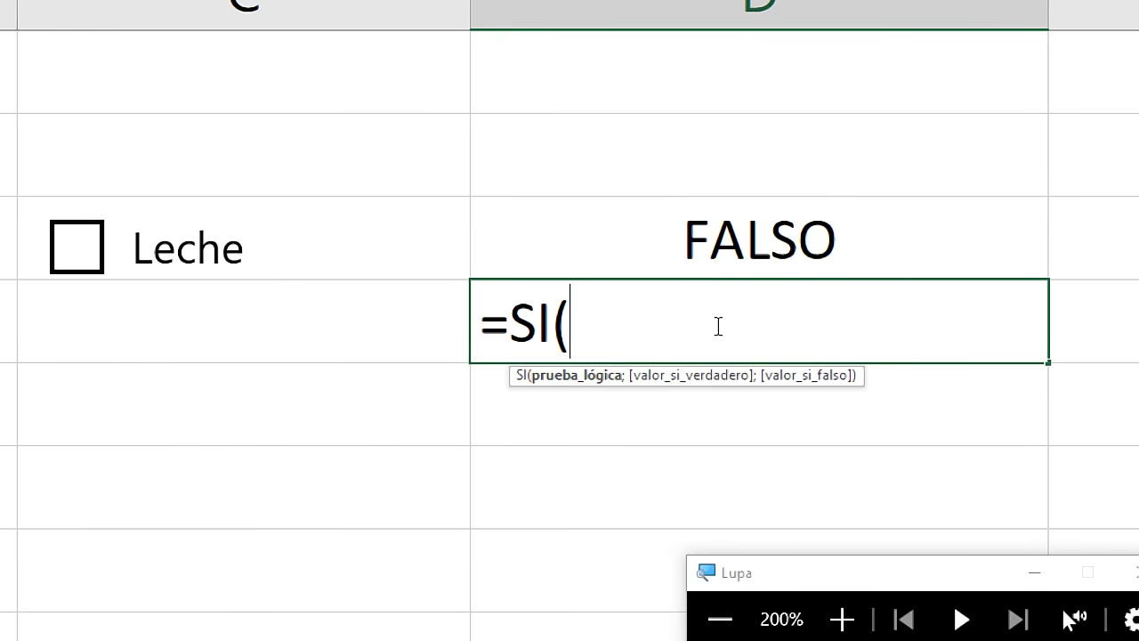
pyautogui.click(709, 233)
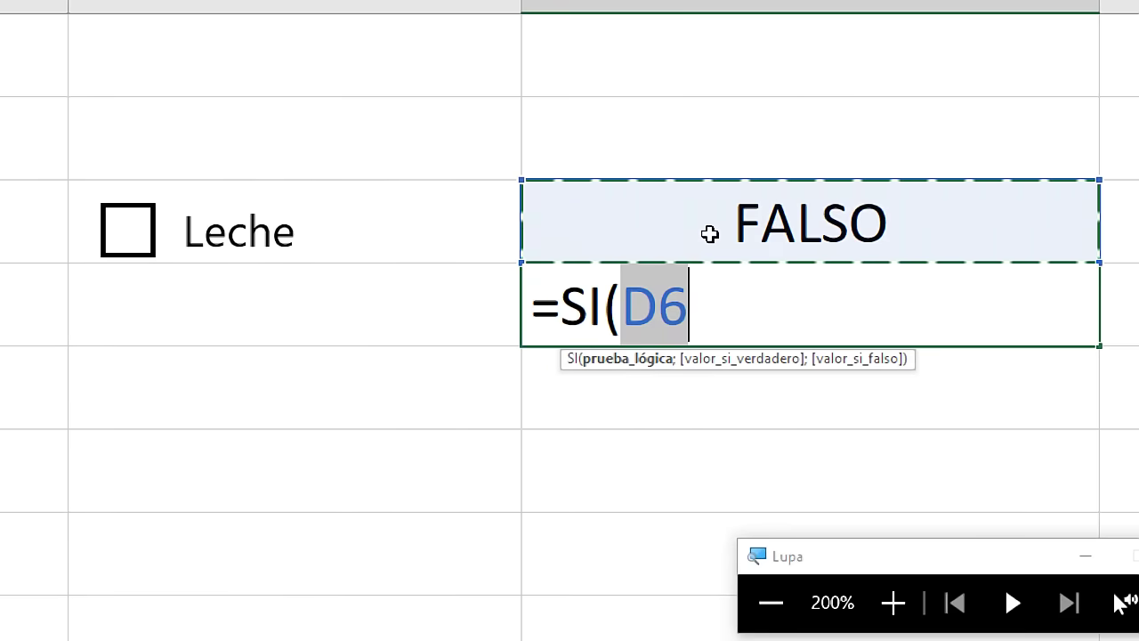
pyautogui.press('Right')
pyautogui.click(598, 251)
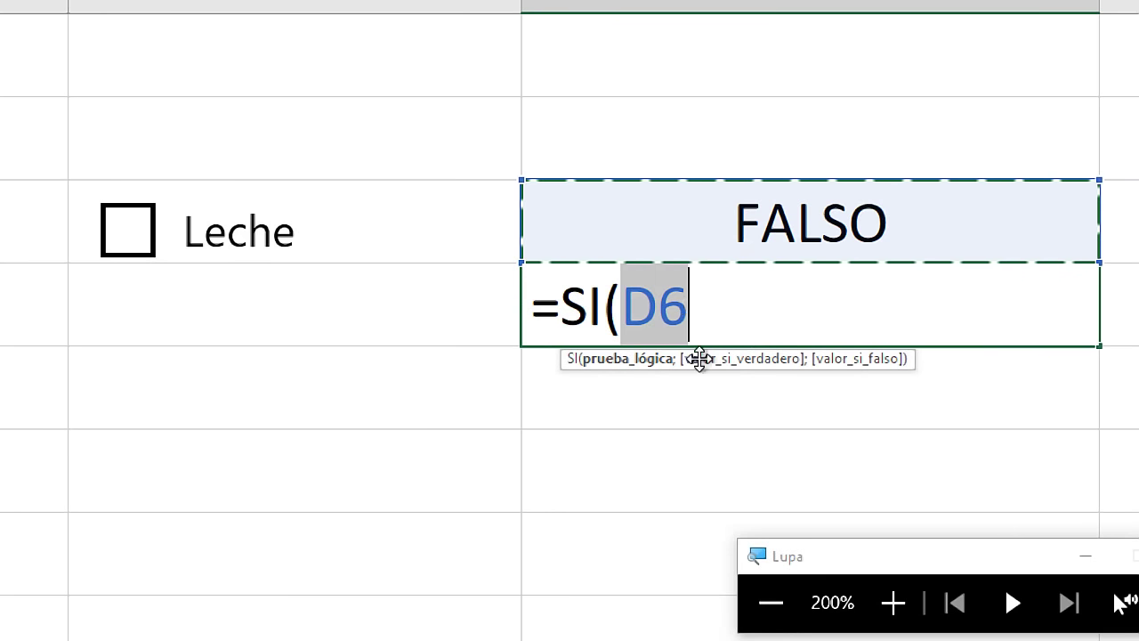
pyautogui.click(713, 325)
# Step: Write the comparison D6="VERDADERO" in capitals, correcting the typos
pyautogui.write('="')
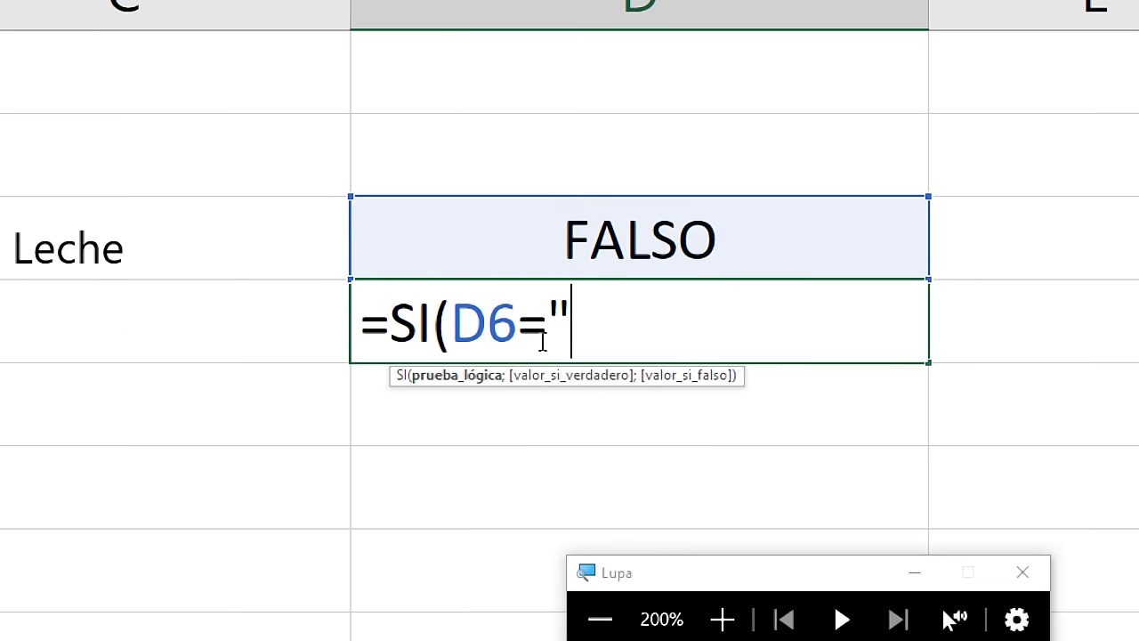
pyautogui.write('vERDA')
pyautogui.press('BackSpace')
pyautogui.press('BackSpace')
pyautogui.press('BackSpace')
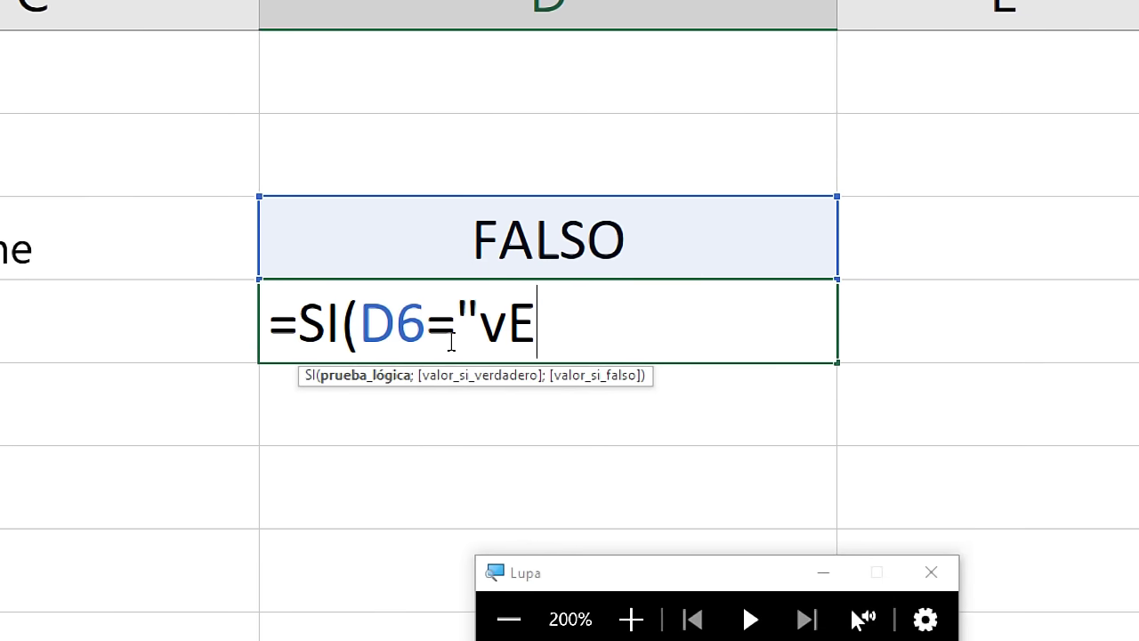
pyautogui.press('BackSpace')
pyautogui.press('BackSpace')
pyautogui.write('verda')
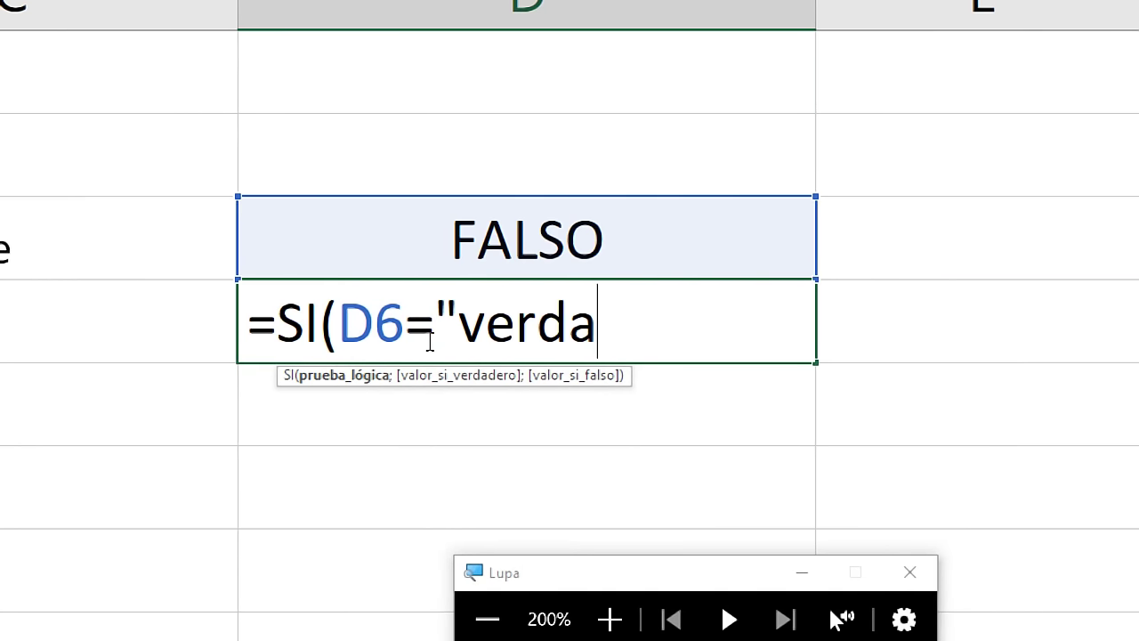
pyautogui.write('dero')
pyautogui.press('BackSpace')
pyautogui.press('BackSpace')
pyautogui.press('Left')
pyautogui.press('Delete')
pyautogui.press('BackSpace')
pyautogui.press('BackSpace')
pyautogui.press('BackSpace')
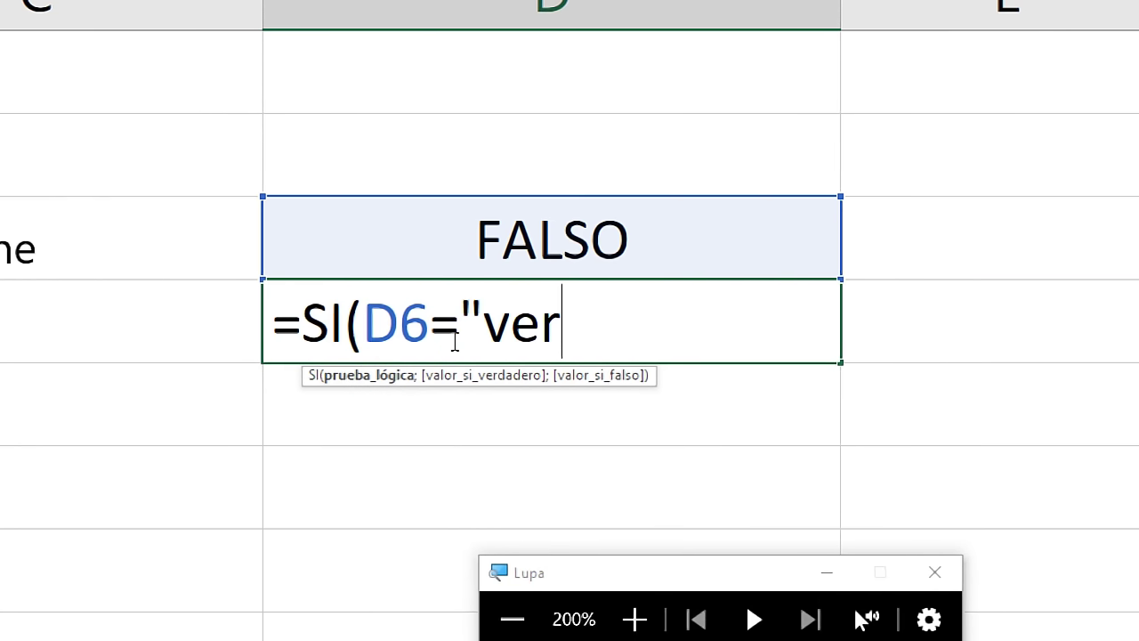
pyautogui.press('BackSpace')
pyautogui.press('BackSpace')
pyautogui.press('BackSpace')
pyautogui.write('VE')
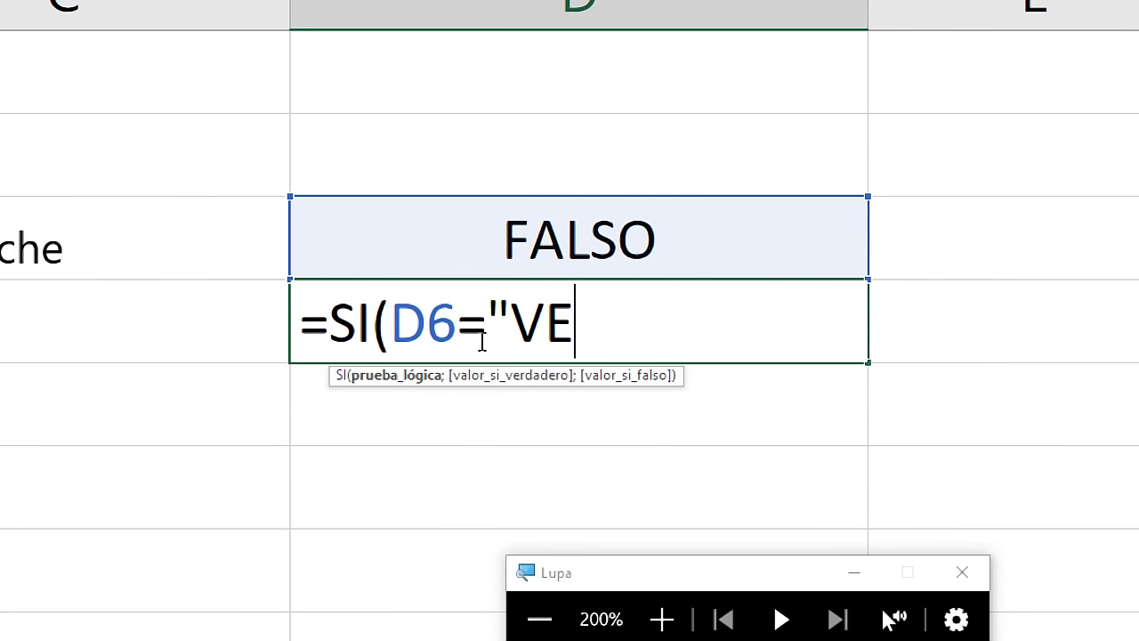
pyautogui.write('RDADERO')
pyautogui.press('BackSpace')
# Step: Finish the formula with "PRESIONADO" and "" results, commit it, and tick Leche to test
pyautogui.write('"')
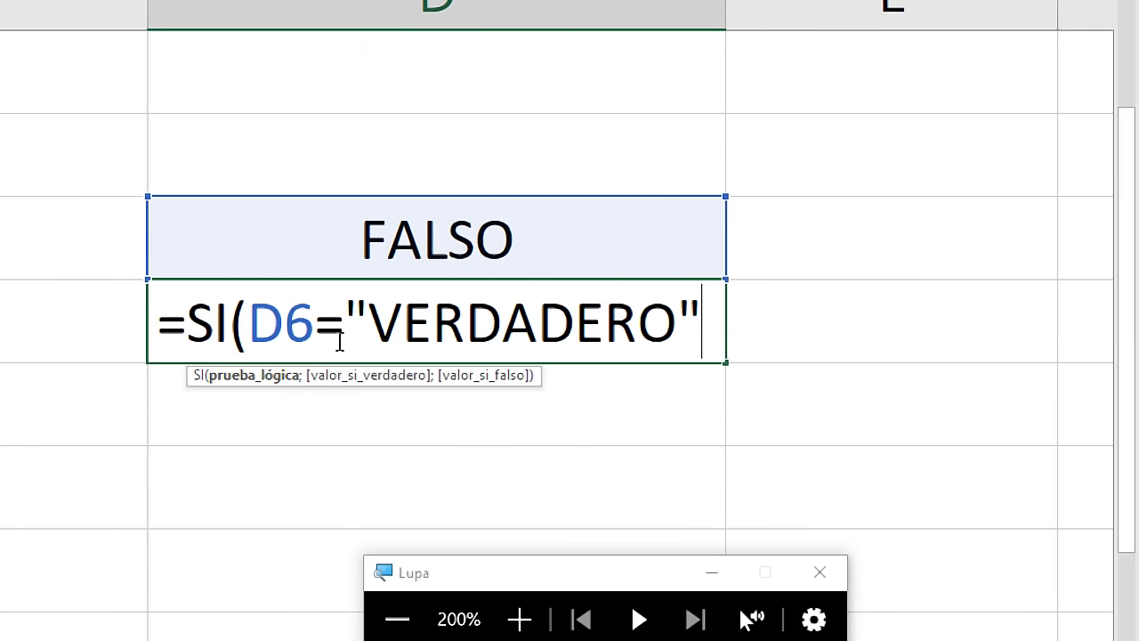
pyautogui.write(';')
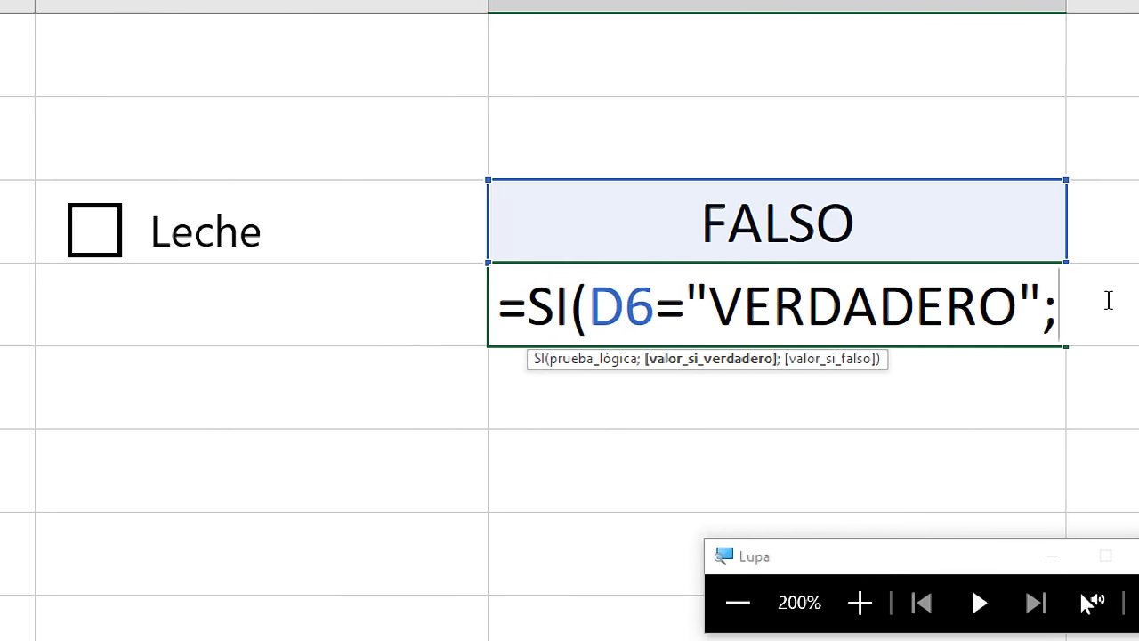
pyautogui.write('"')
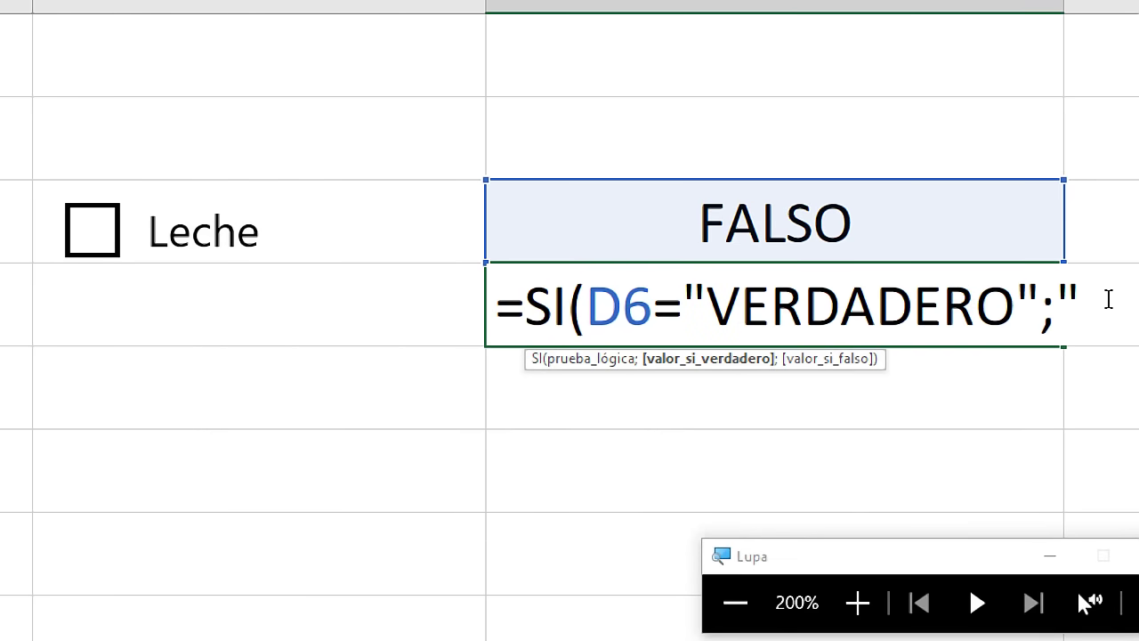
pyautogui.write('PR')
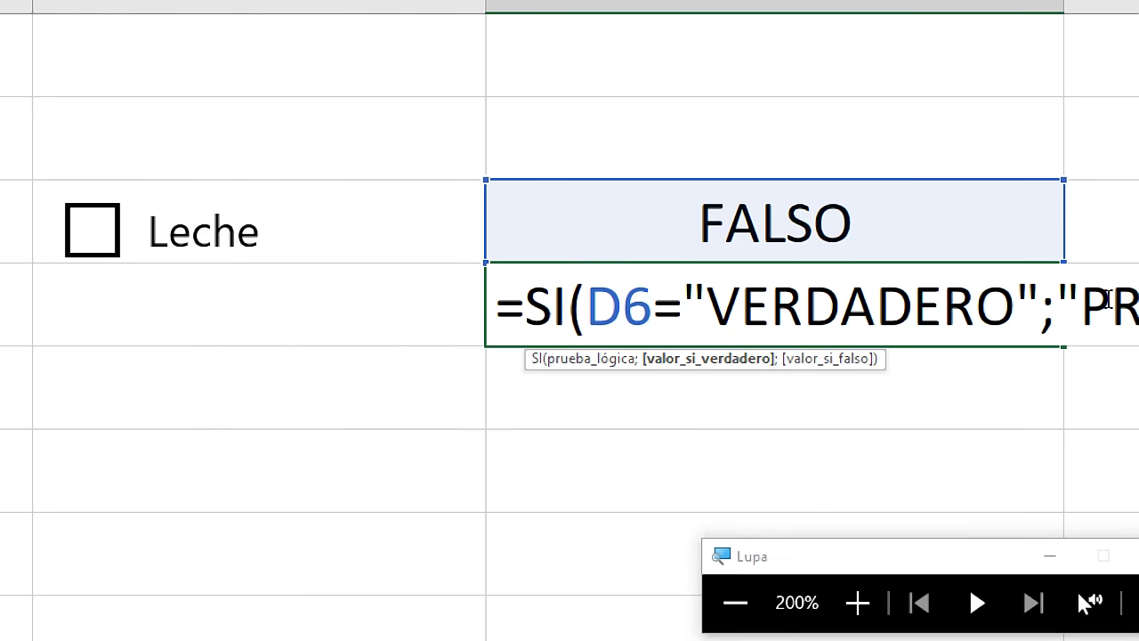
pyautogui.write('ESIONADO')
pyautogui.press('super+minus')
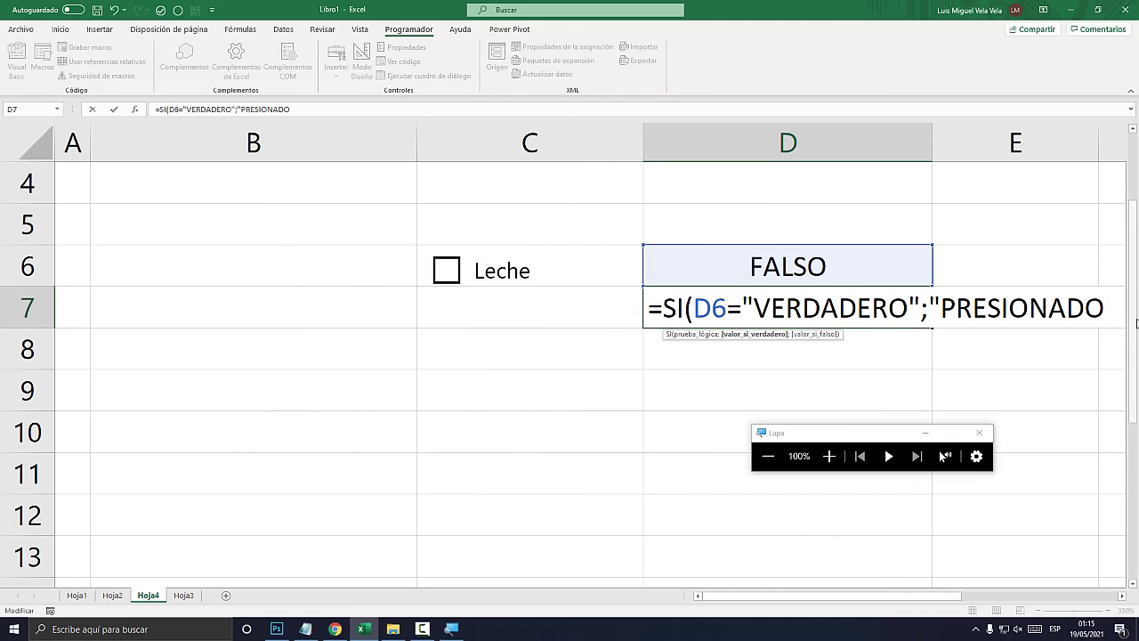
pyautogui.write('";')
pyautogui.write('"')
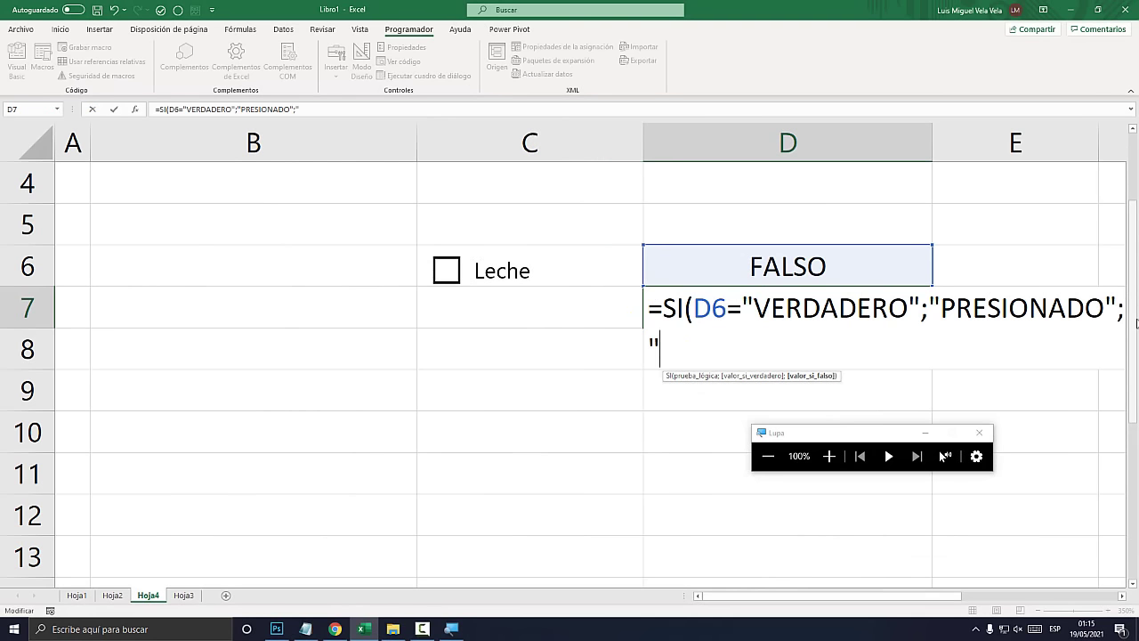
pyautogui.press('BackSpace')
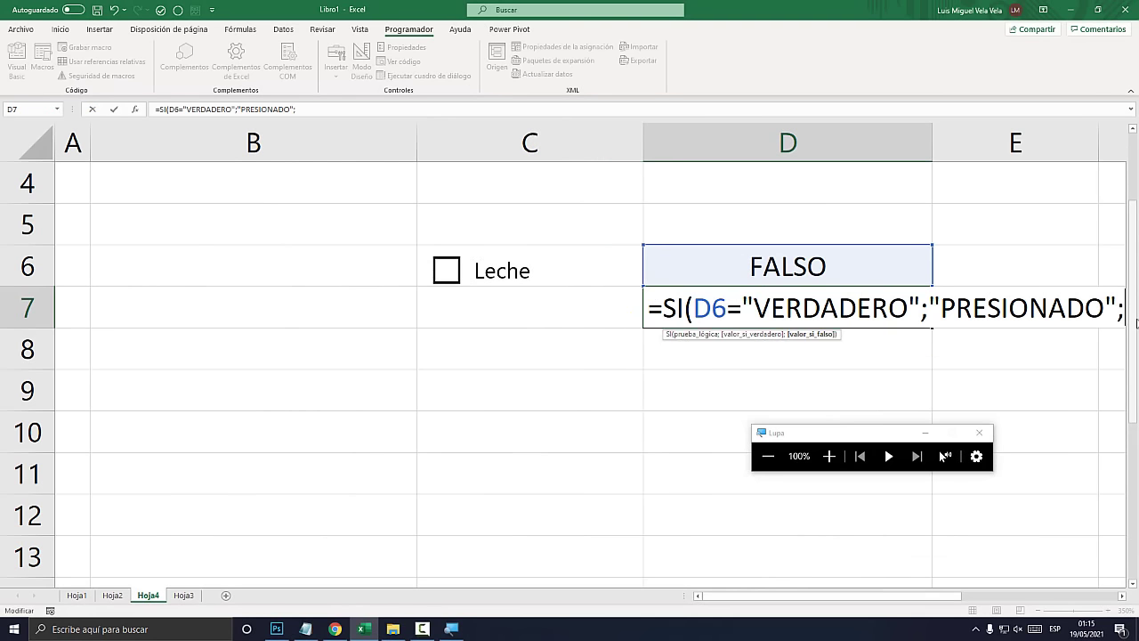
pyautogui.write('"")')
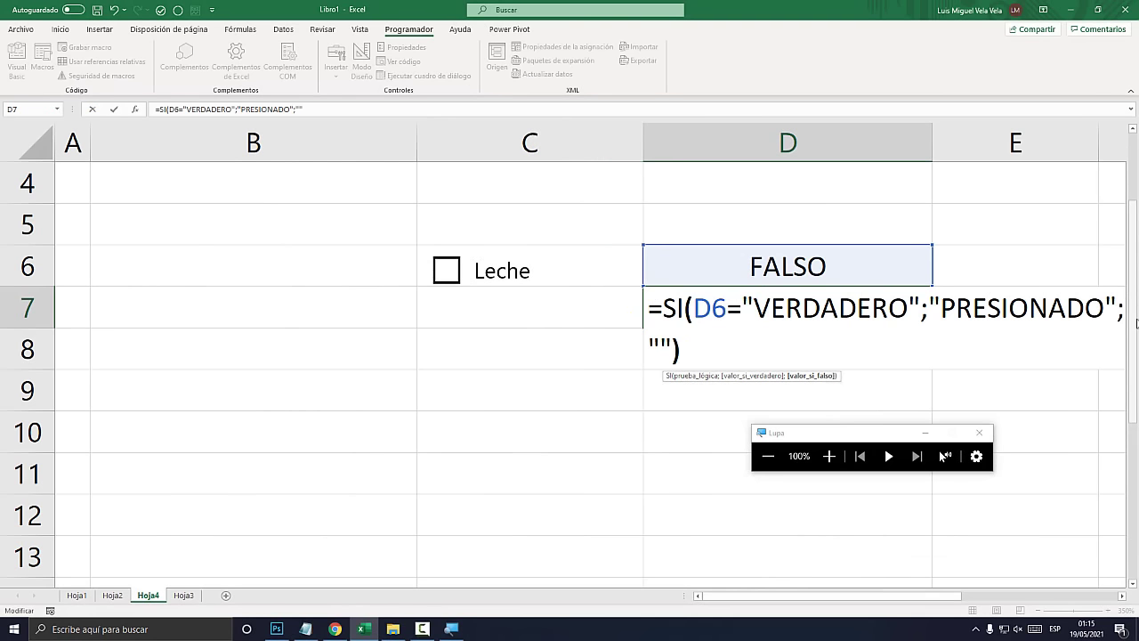
pyautogui.press('Return')
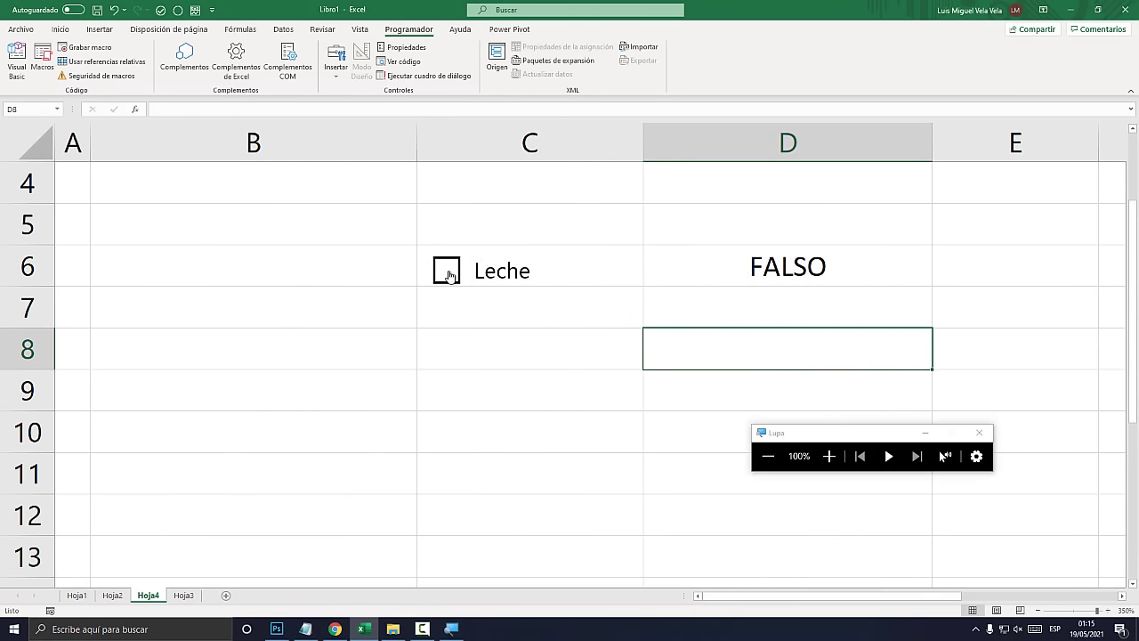
pyautogui.click(448, 272)
# Step: Remove the quotes around VERDADERO so D7 reads =SI(D6=VERDADERO;"PRESIONADO";"")
pyautogui.press('Down')
pyautogui.click(741, 313)
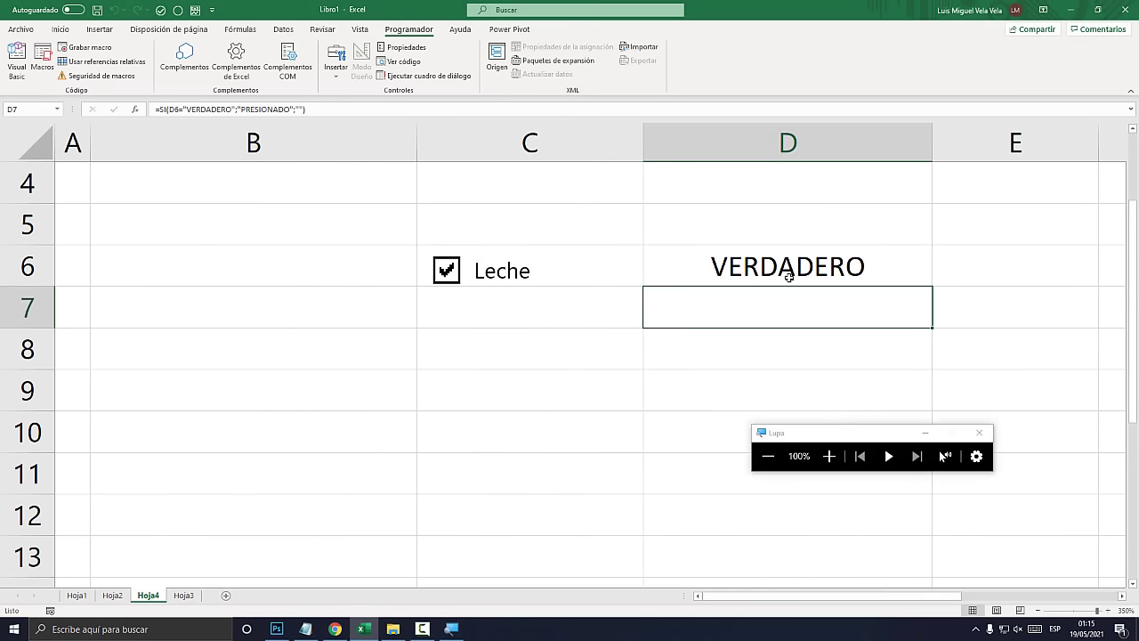
pyautogui.doubleClick(751, 308)
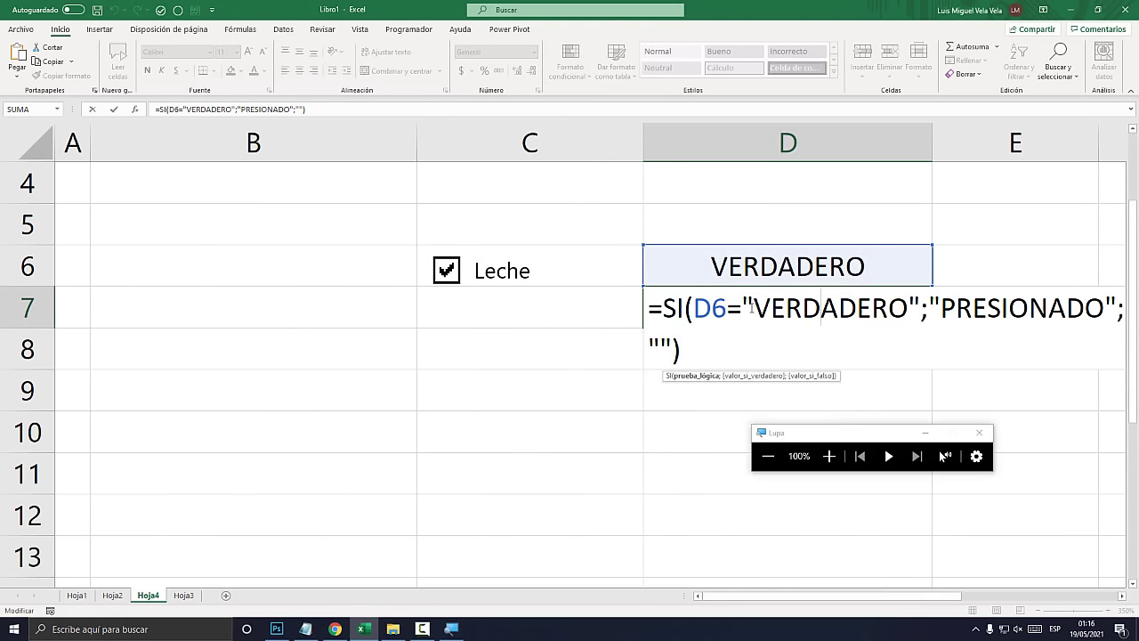
pyautogui.press('BackSpace')
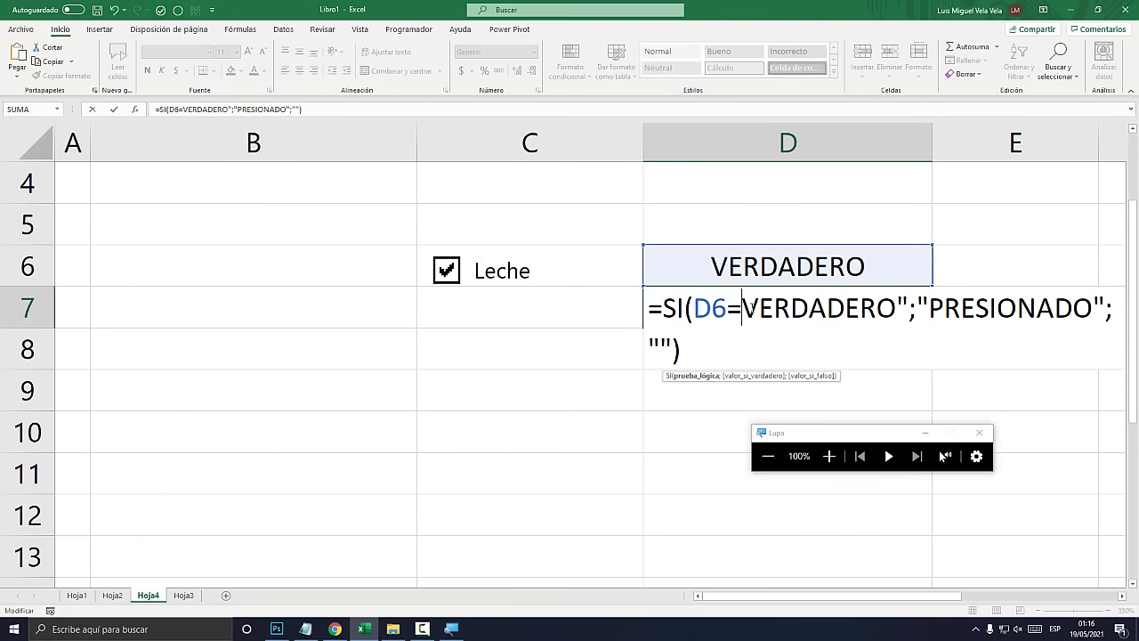
pyautogui.click(911, 306)
pyautogui.press('BackSpace')
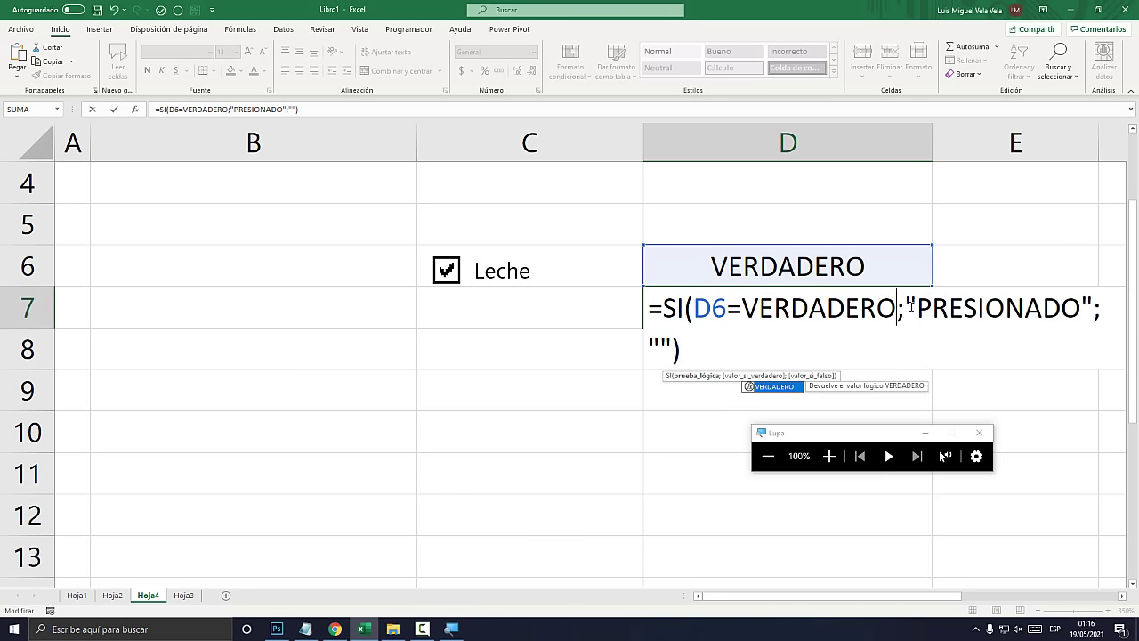
pyautogui.press('super+plus')
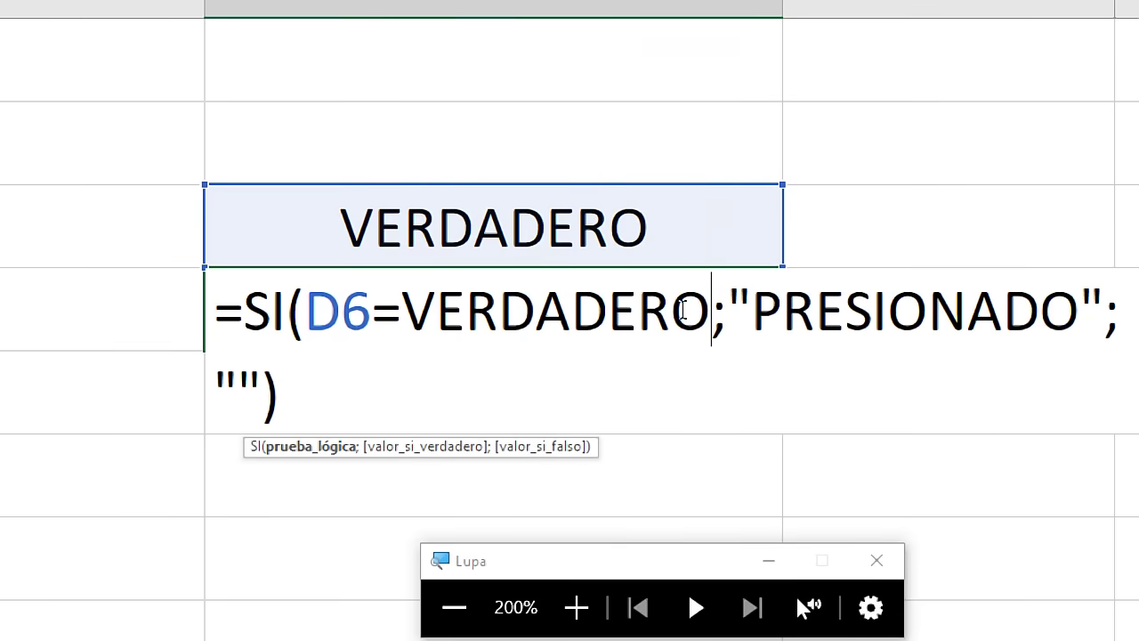
pyautogui.press('Return')
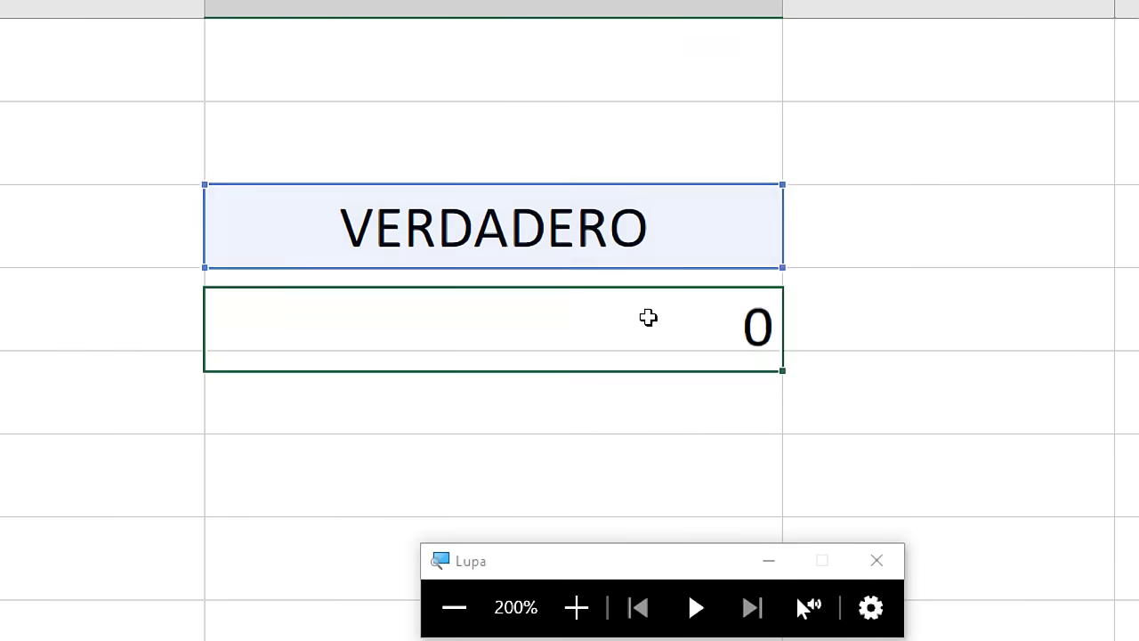
pyautogui.press('super+minus')
pyautogui.press('super+Escape')
pyautogui.click(819, 308)
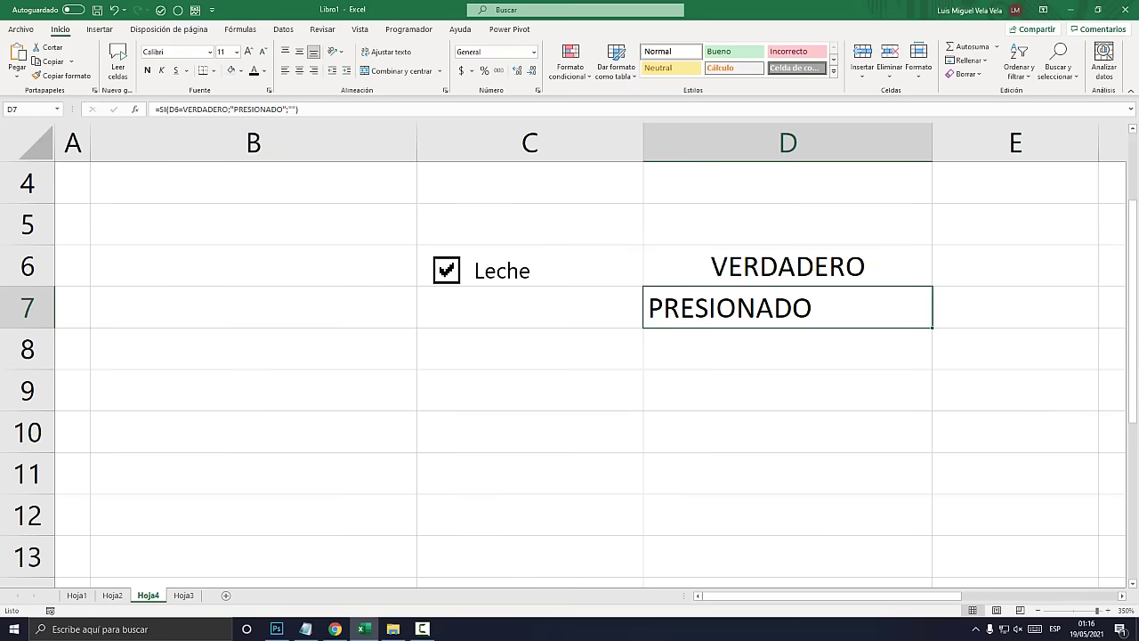
# Step: Toggle the Leche checkbox to check that D7 shows PRESIONADO only when ticked
pyautogui.click(447, 270)
pyautogui.click(529, 347)
pyautogui.click(446, 270)
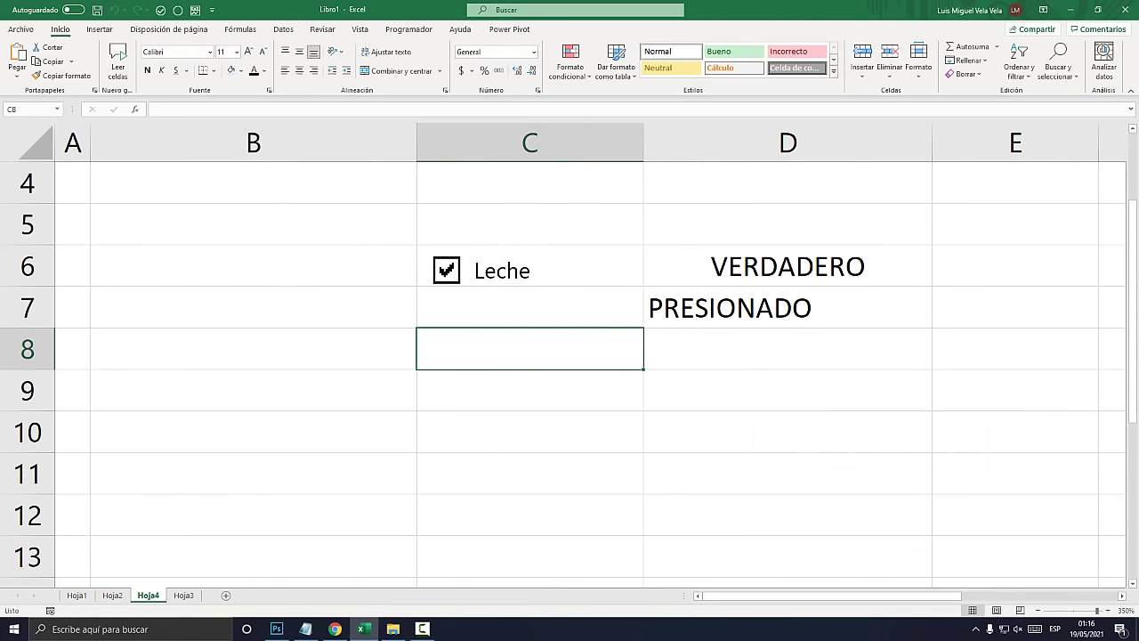
pyautogui.click(447, 270)
# Step: Set D6's font colour to white so the linked checkbox value is hidden
pyautogui.click(787, 267)
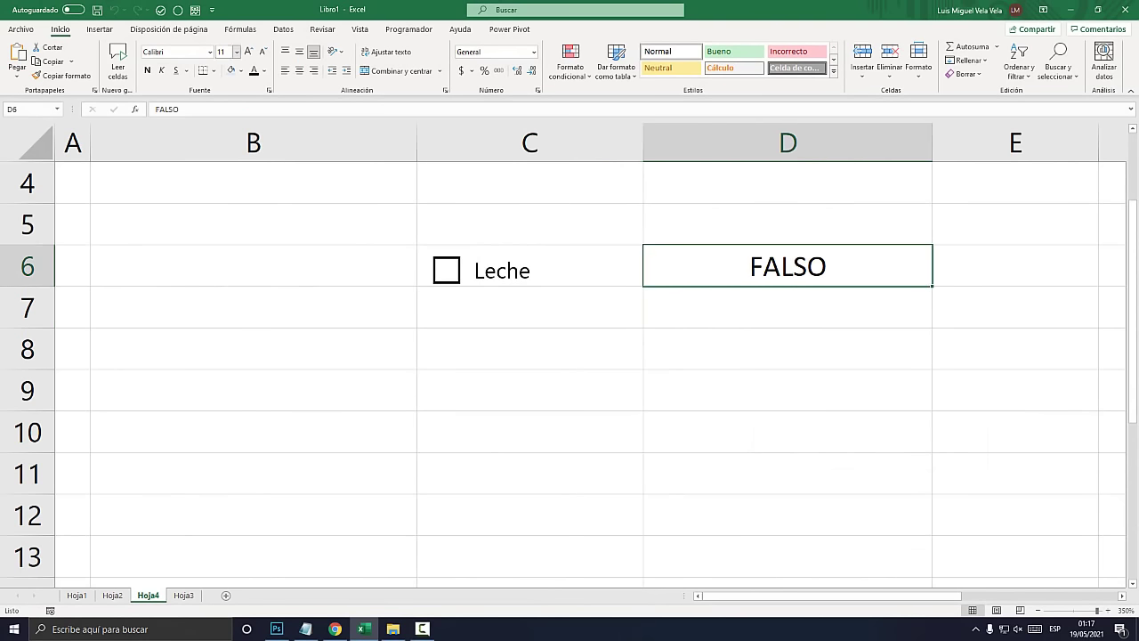
pyautogui.click(264, 70)
pyautogui.click(254, 119)
pyautogui.click(529, 390)
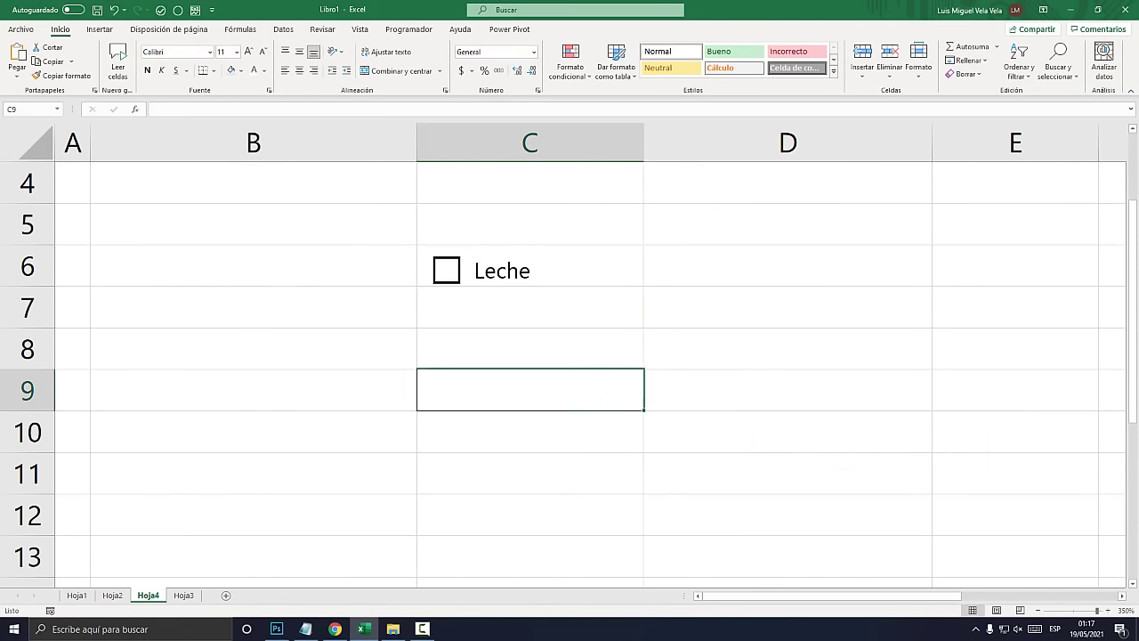
# Step: Tick and untick Leche again to confirm only D7's PRESIONADO appears
pyautogui.click(447, 270)
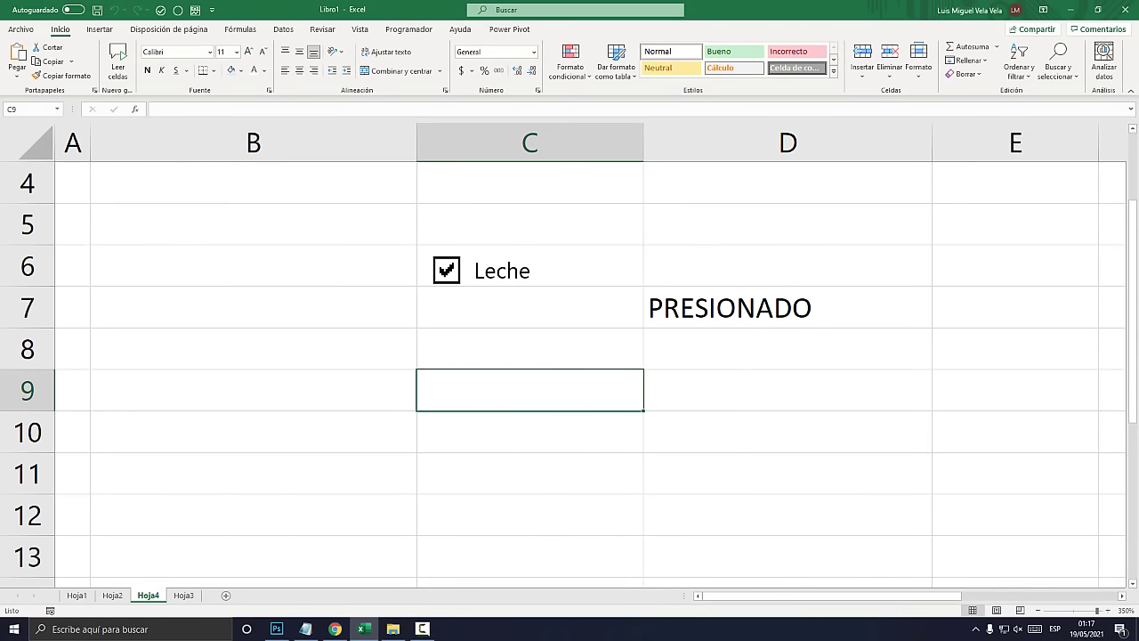
pyautogui.click(447, 269)
pyautogui.press('Up')
pyautogui.scroll(1, 569, 356)
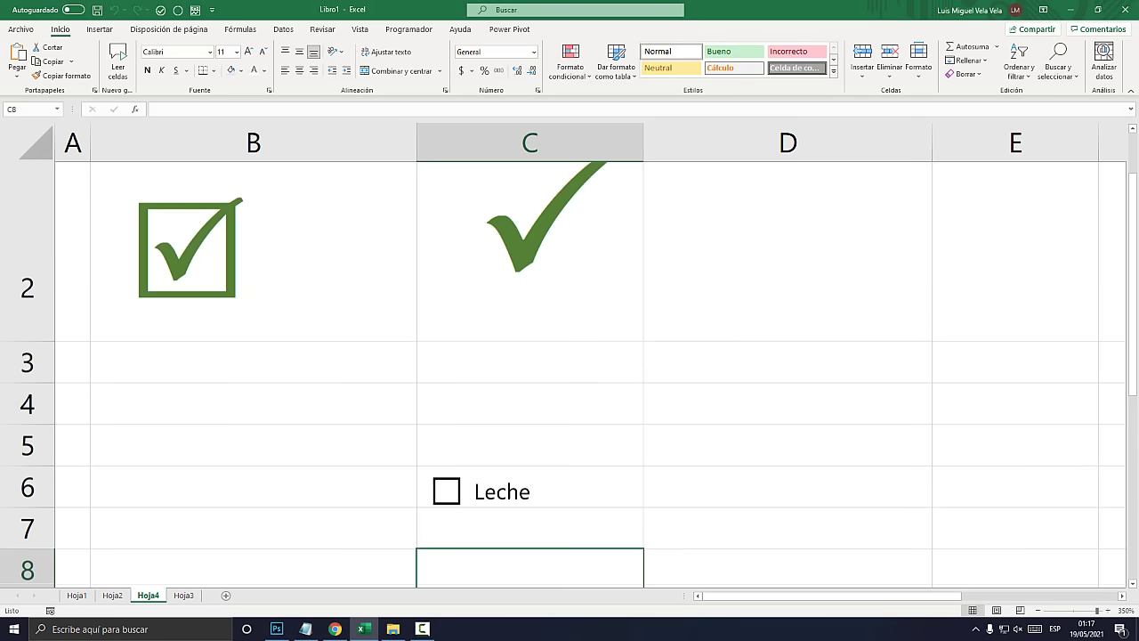
pyautogui.scroll(-2, 569, 356)
pyautogui.scroll(1, 569, 374)
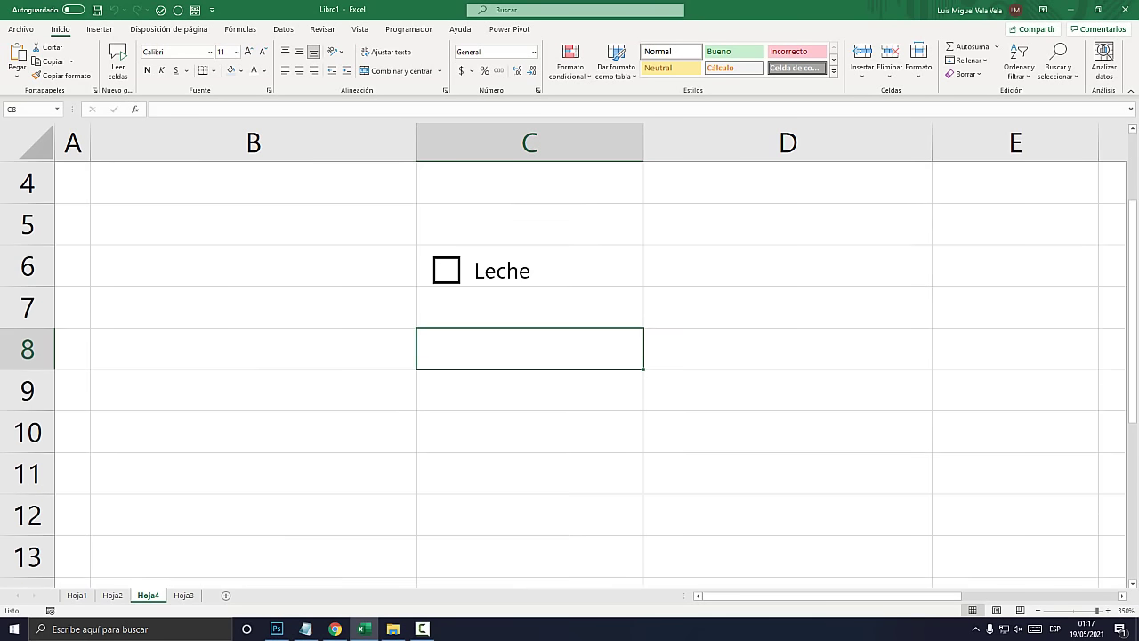
pyautogui.scroll(1, 570, 356)
pyautogui.scroll(-1, 569, 356)
pyautogui.scroll(1, 570, 356)
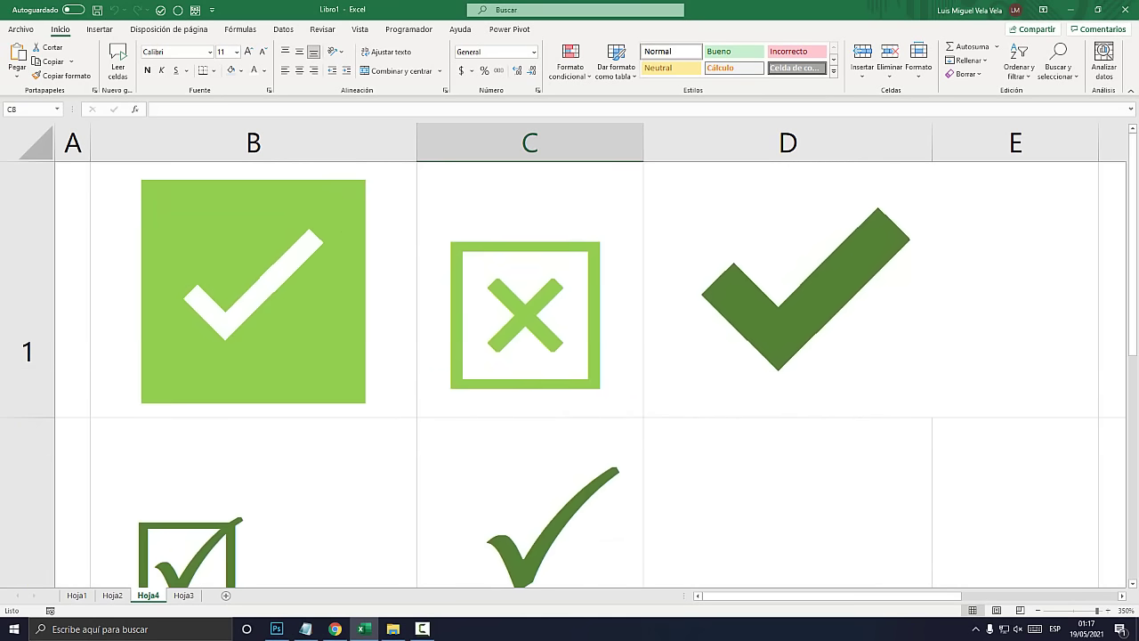
pyautogui.moveTo(1097, 610)
pyautogui.mouseDown()
pyautogui.moveTo(1046, 611)
pyautogui.moveTo(1084, 611)
pyautogui.mouseUp()
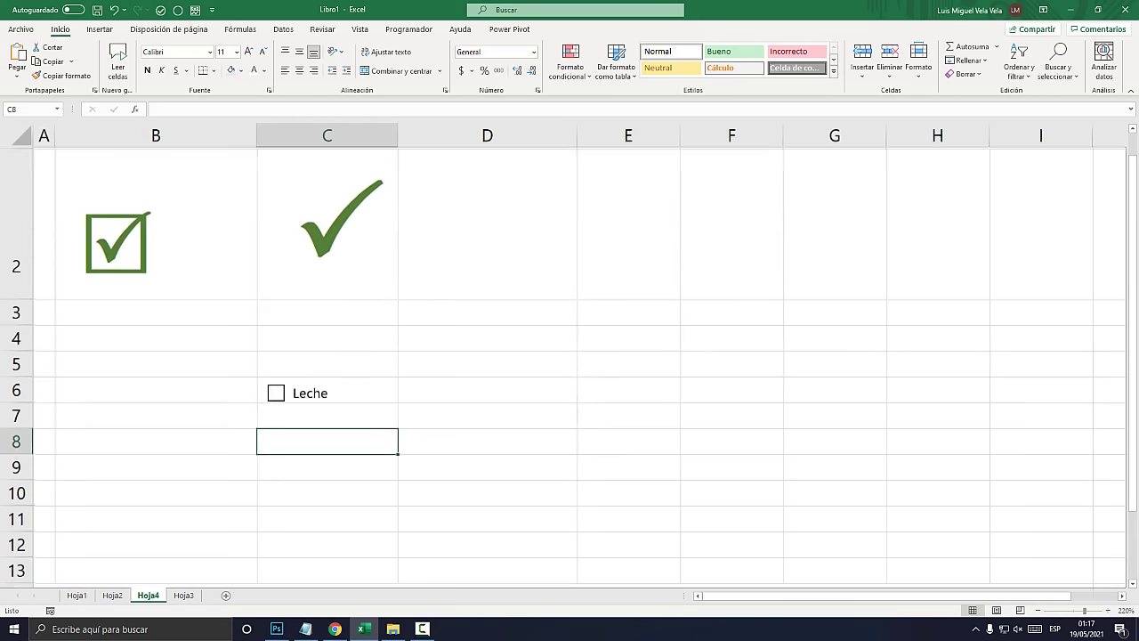
pyautogui.scroll(1, 570, 356)
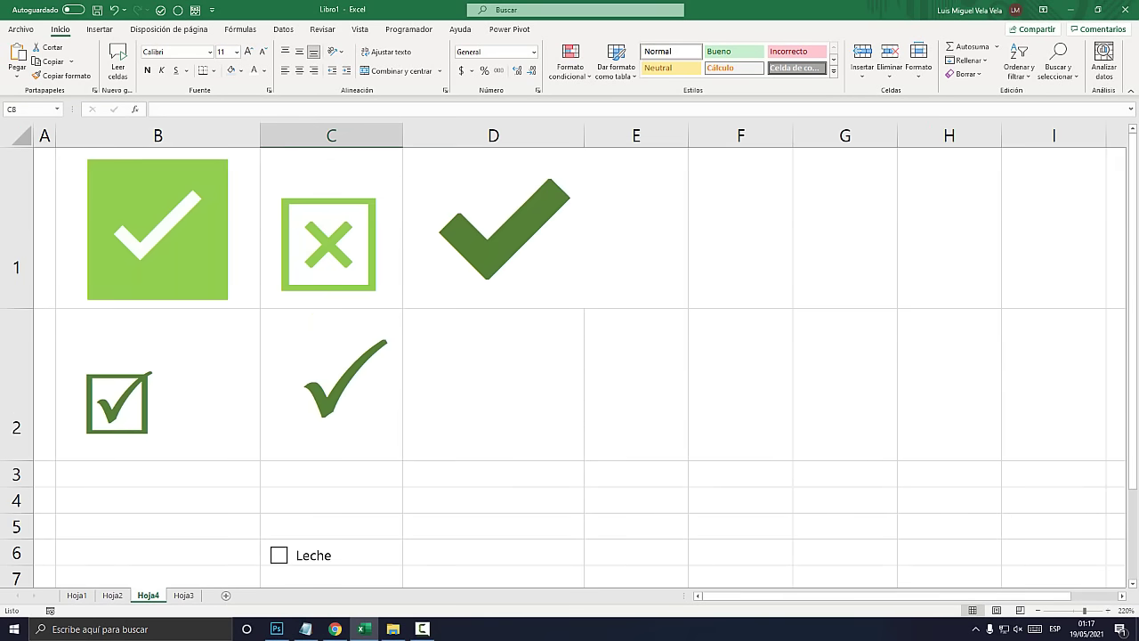